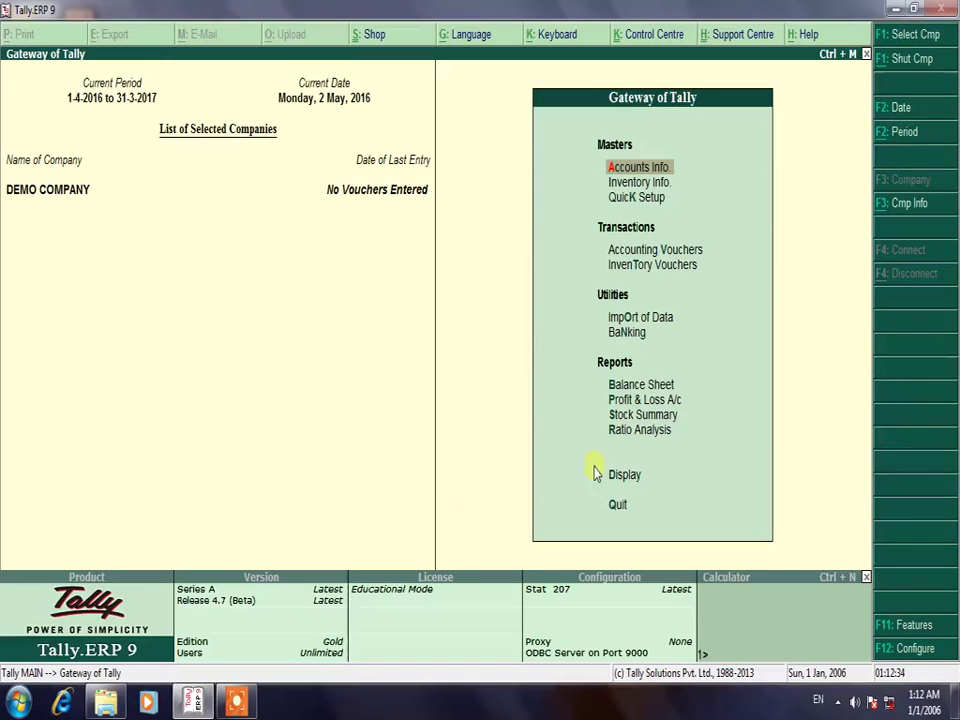
Step: In the company's Statutory & Taxation features, keep Value Added Tax enabled and set Set/Alter VAT Details to Yes
left_click(913, 626)
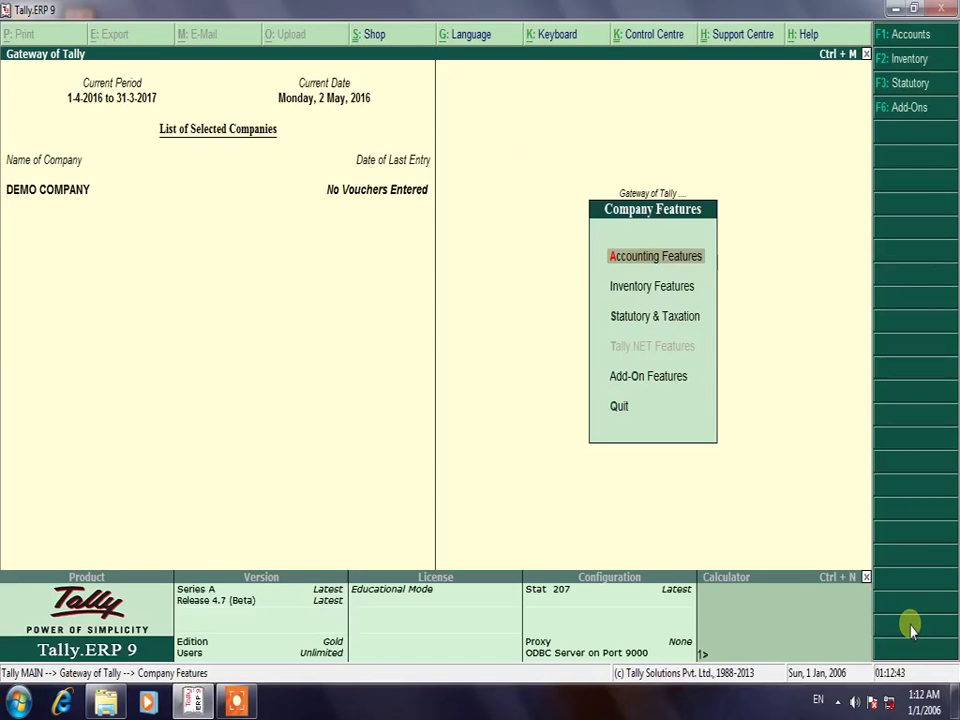
key("Down")
key("Down")
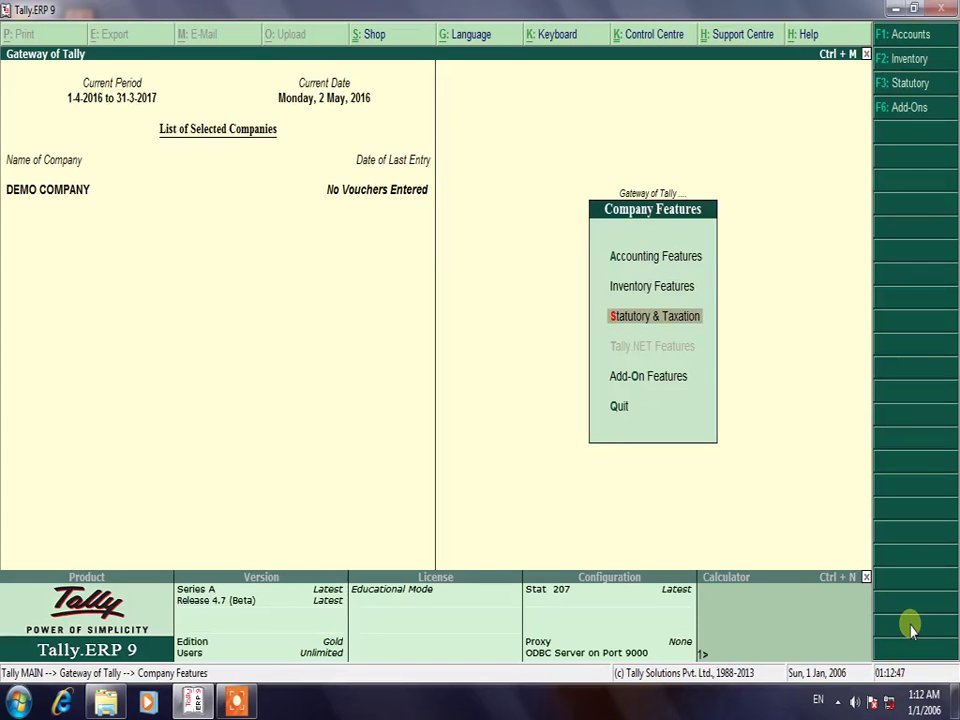
key("Return")
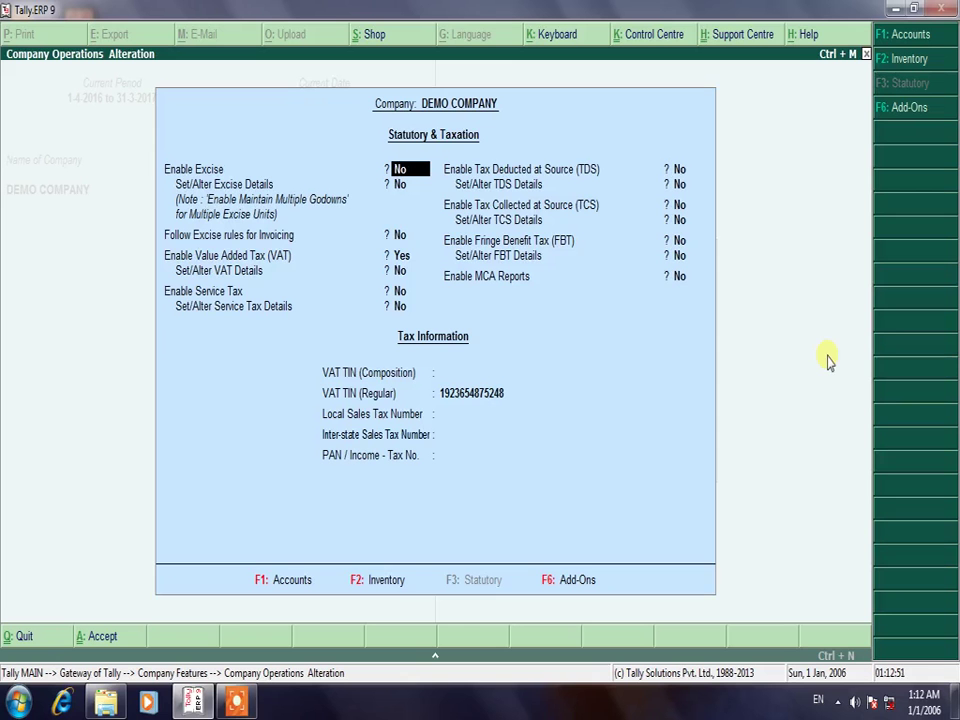
key("Return")
key("Return")
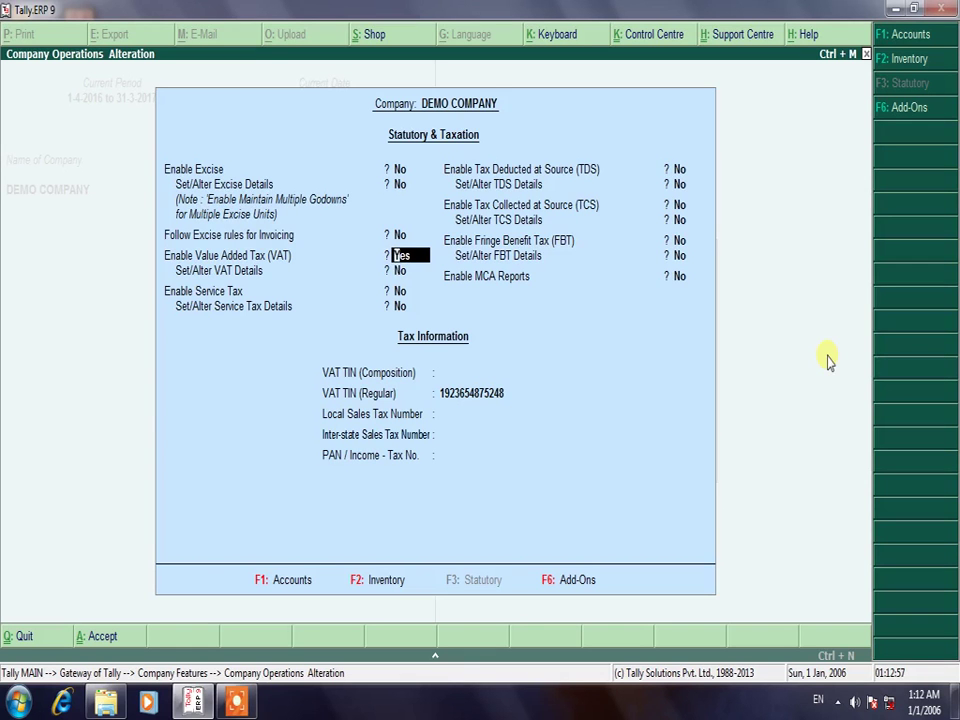
key("Return")
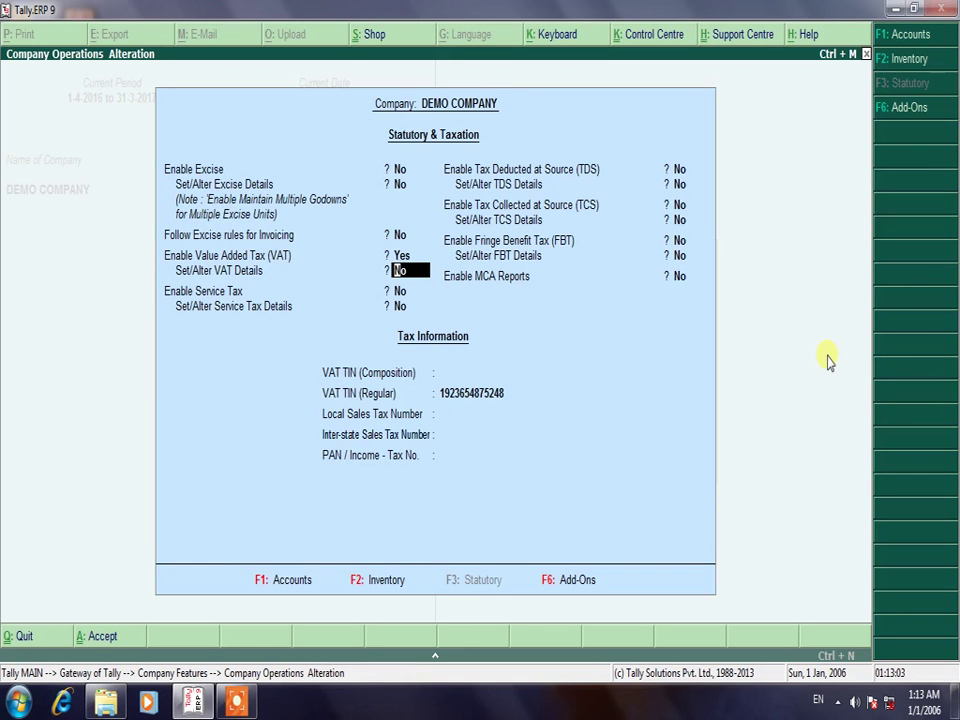
type("y")
key("Return")
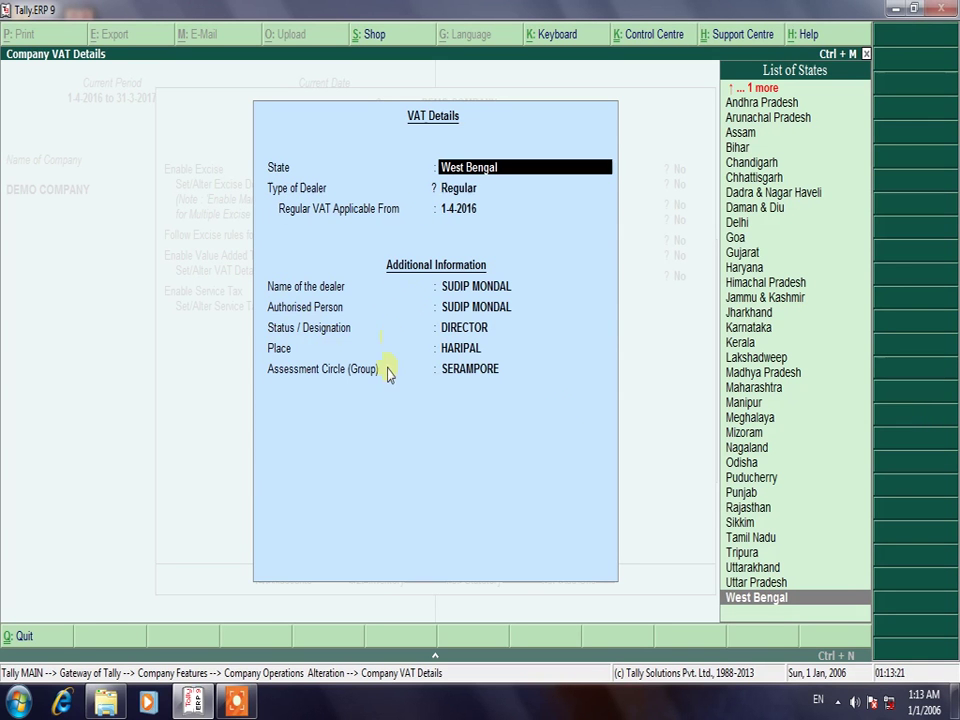
Step: Accept the company VAT details with state West Bengal, dealer type Regular, VAT applicable from 1-4-2016 and the existing additional information
key("Return")
key("Return")
key("Return")
key("Return")
key("Return")
key("Return")
key("Return")
key("Return")
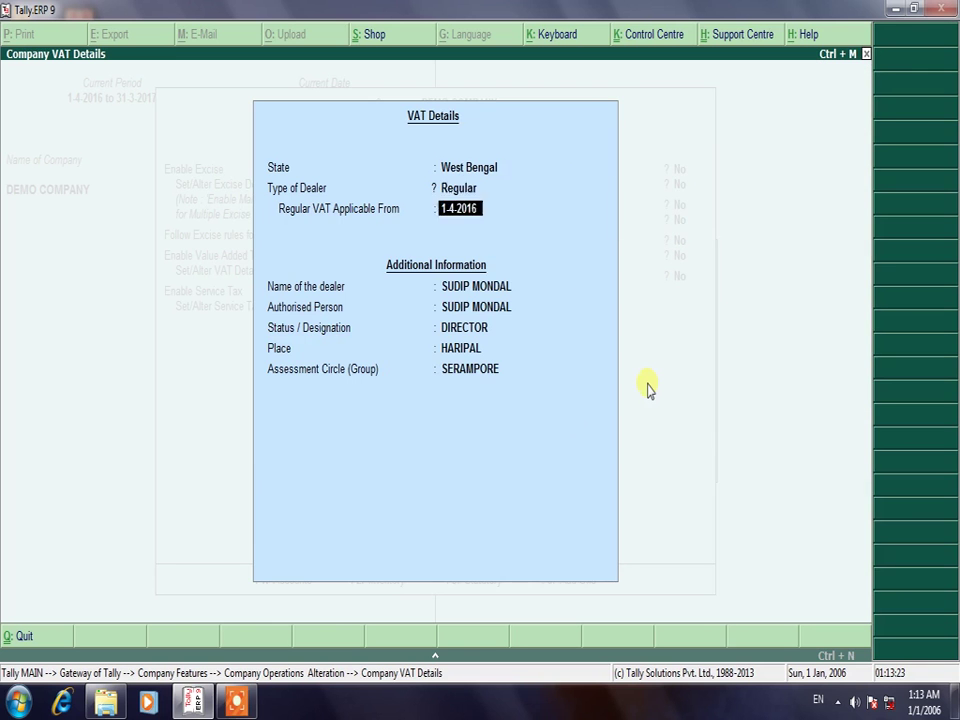
key("Return")
key("Return")
key("Return")
key("Return")
key("Return")
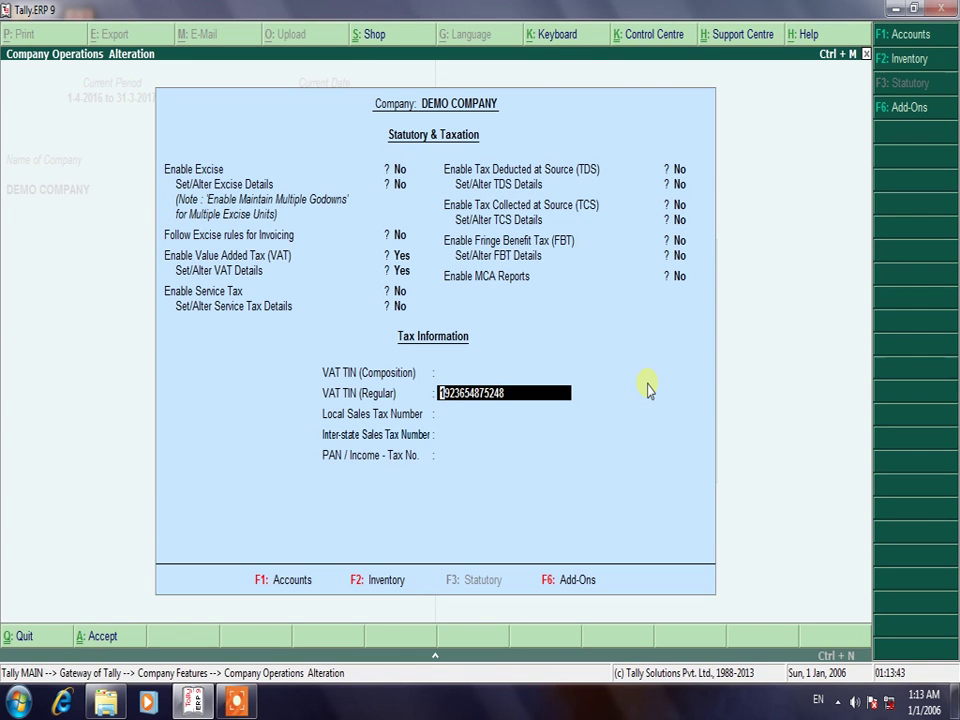
Step: Keep the existing tax information, save the Statutory & Taxation settings and return to the Gateway of Tally
key("Return")
key("Return")
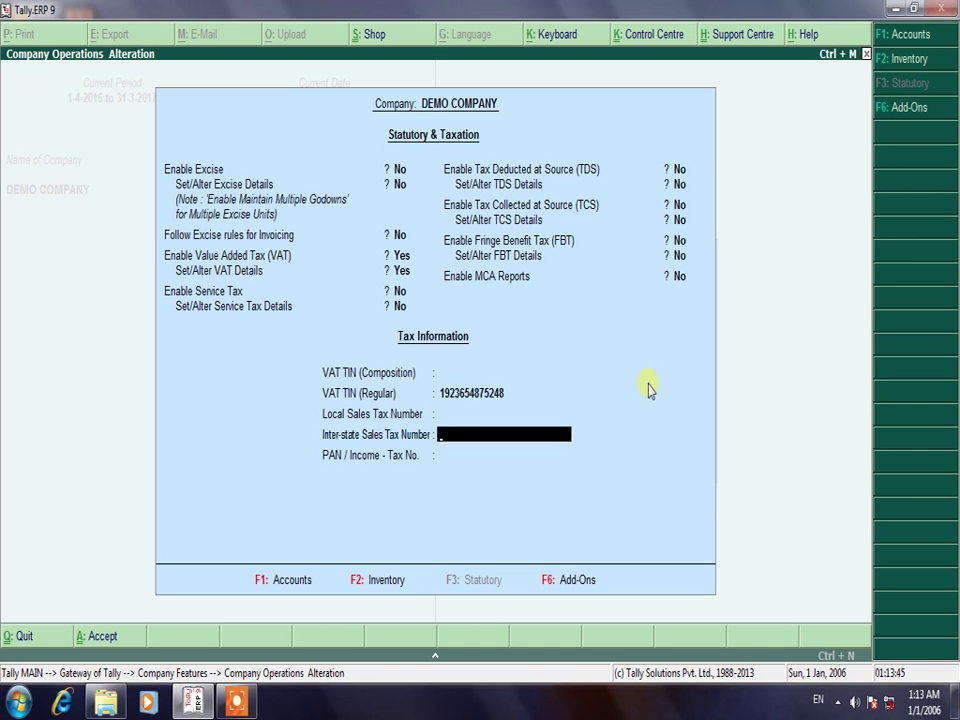
key("Return")
key("Return")
key("Return")
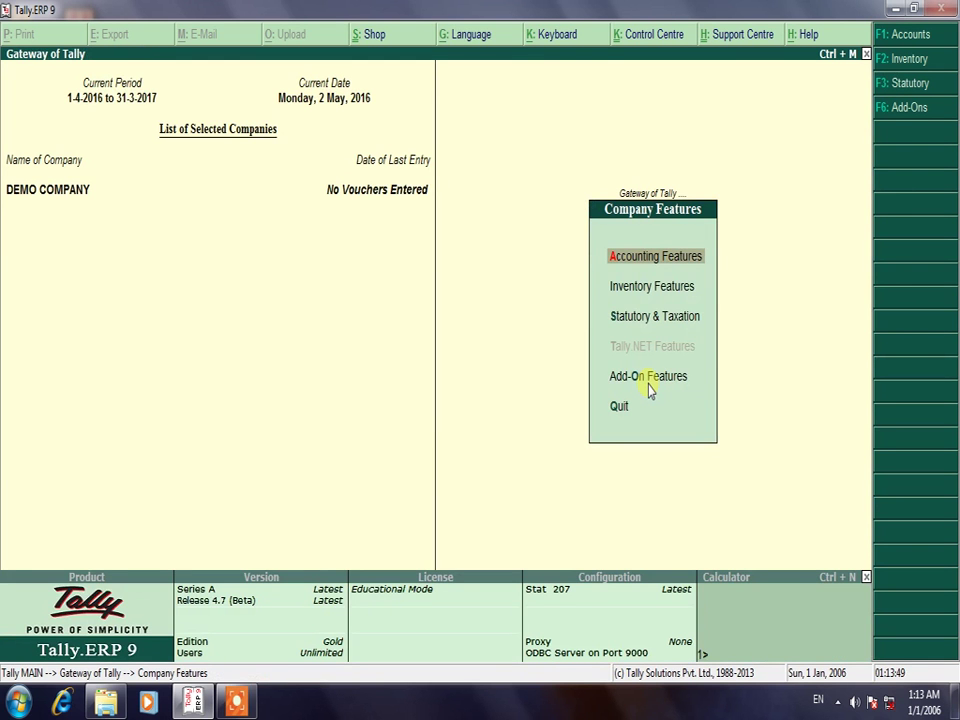
key("Escape")
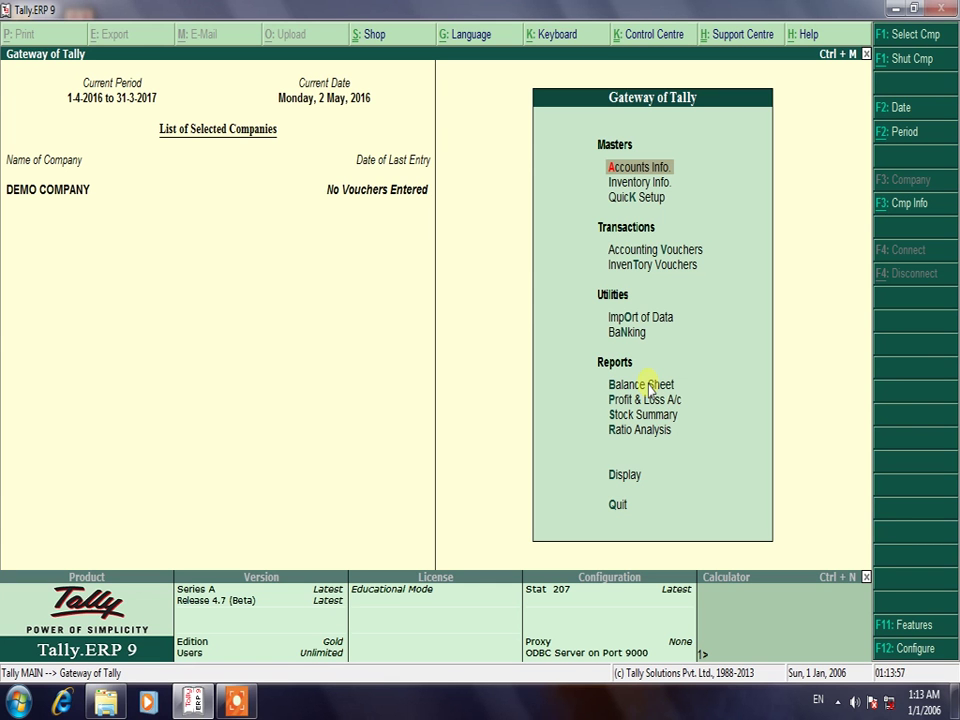
Step: Open a purchase voucher in Accounting Vouchers and set its date to 2 May 2016
key("Down")
key("Down")
key("Down")
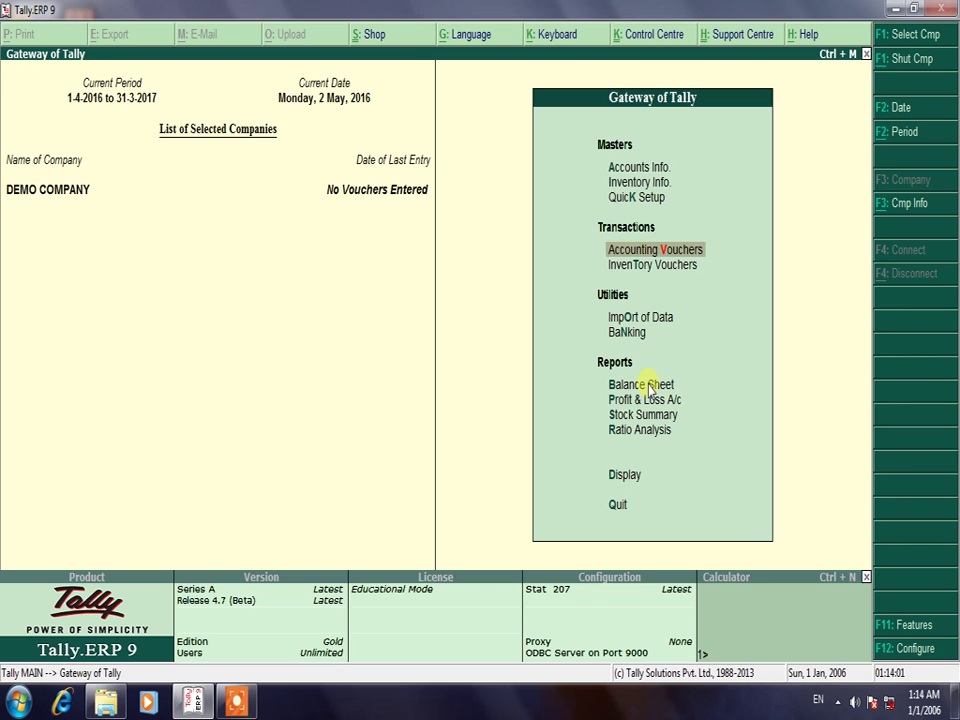
key("Return")
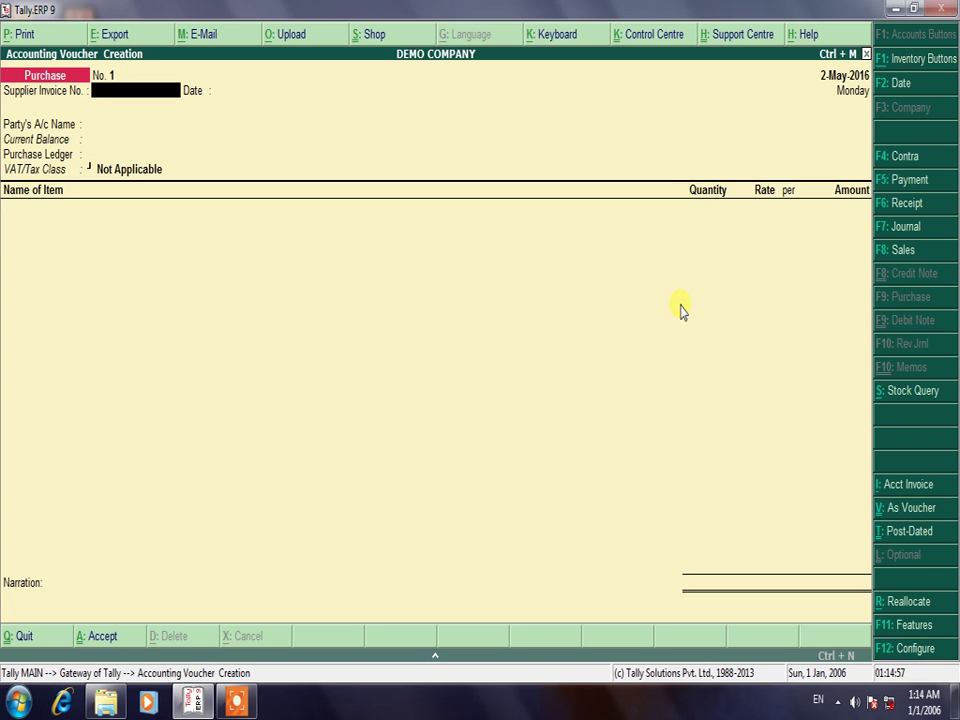
key("F2")
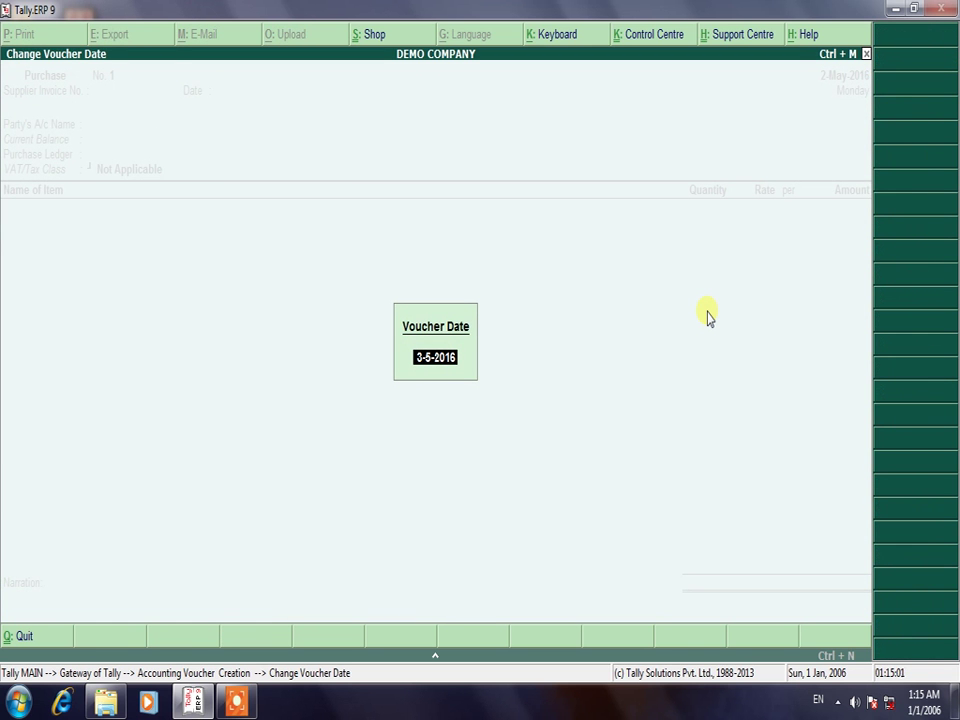
type("2/5")
key("Return")
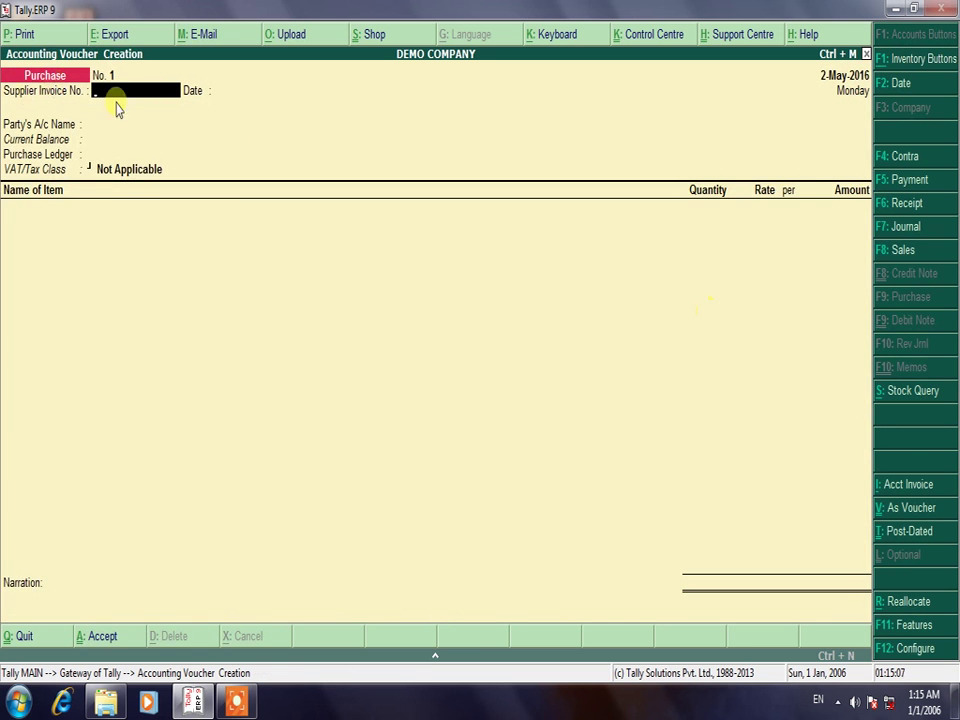
Step: Enter supplier invoice number 123 with the date 2-May-2016 on the purchase voucher
type("123")
key("Return")
key("Return")
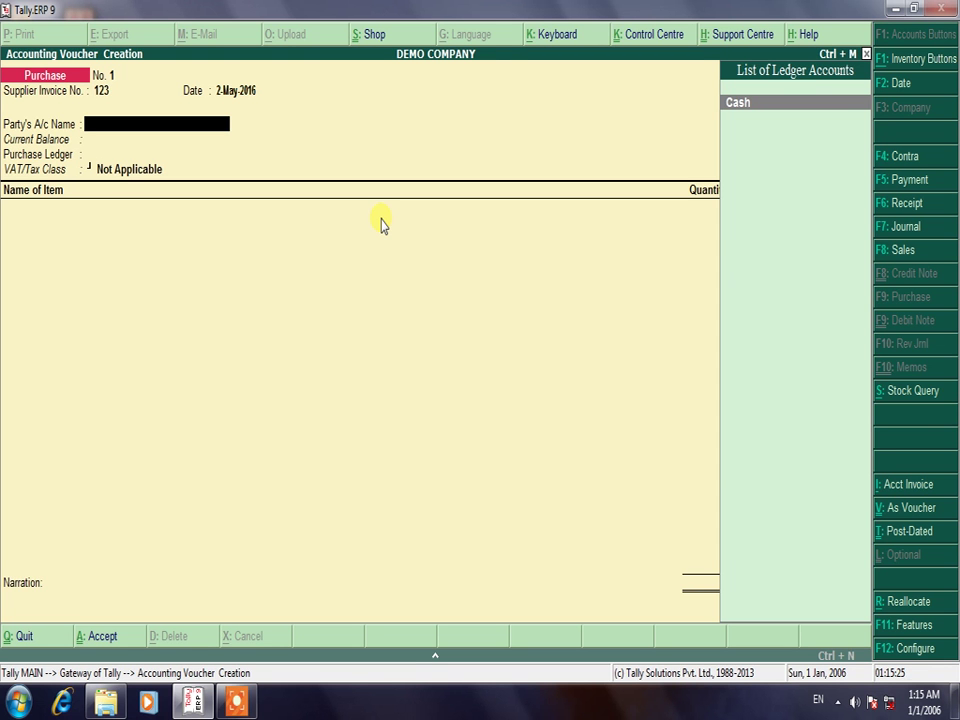
Step: Start a new party ledger named RAM ELECTRONICS under Sundry Creditors from the voucher's party account field
type("S")
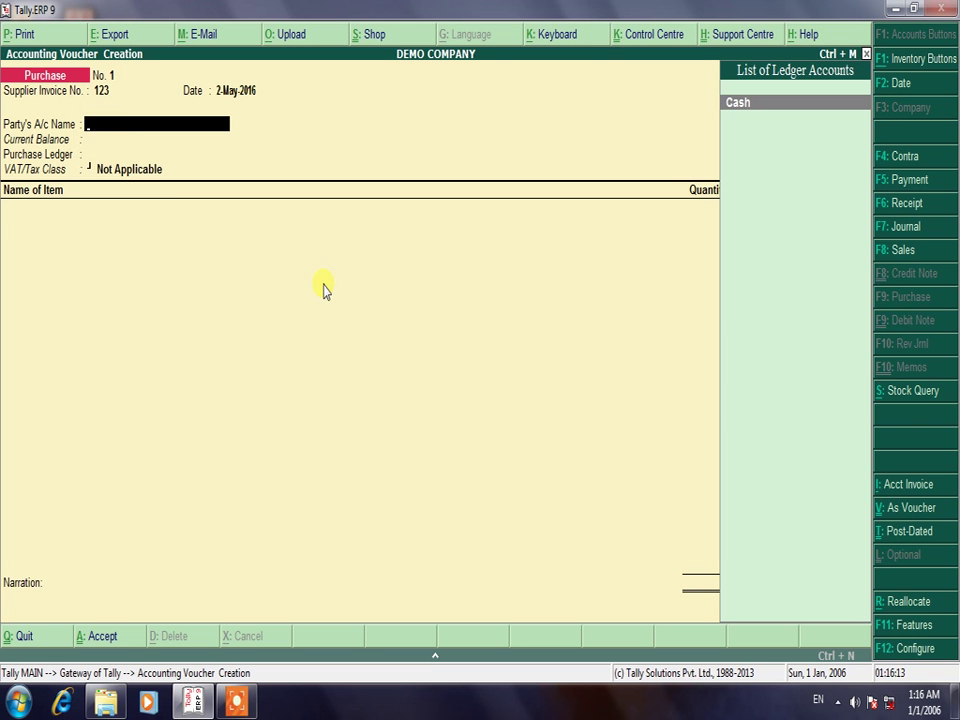
key("alt+c")
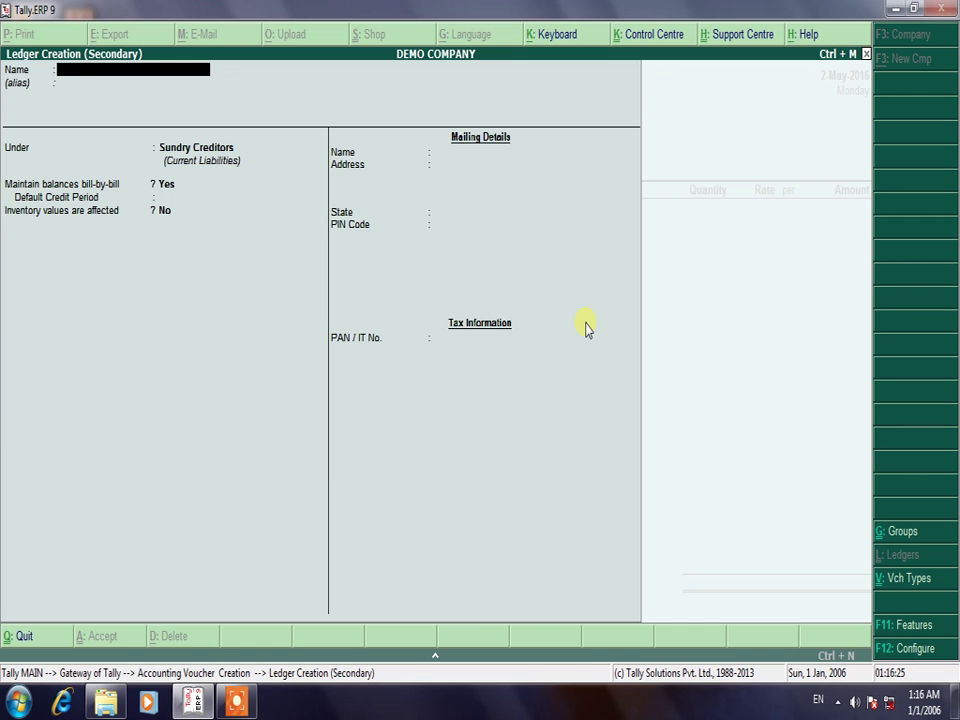
type("RAM ELECTRONICS")
key("Return")
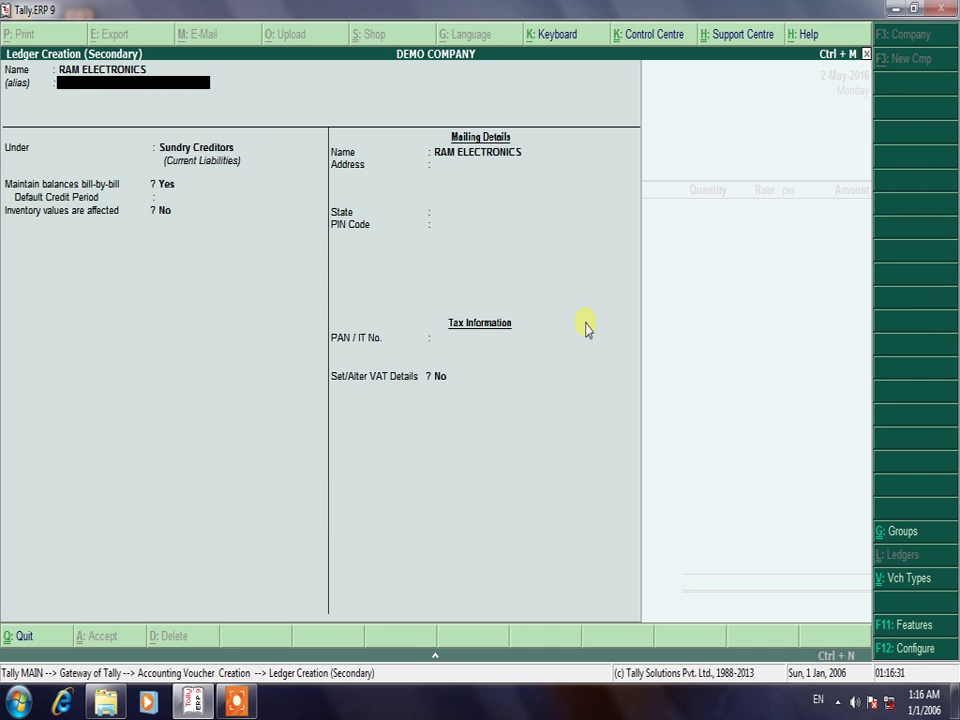
key("Return")
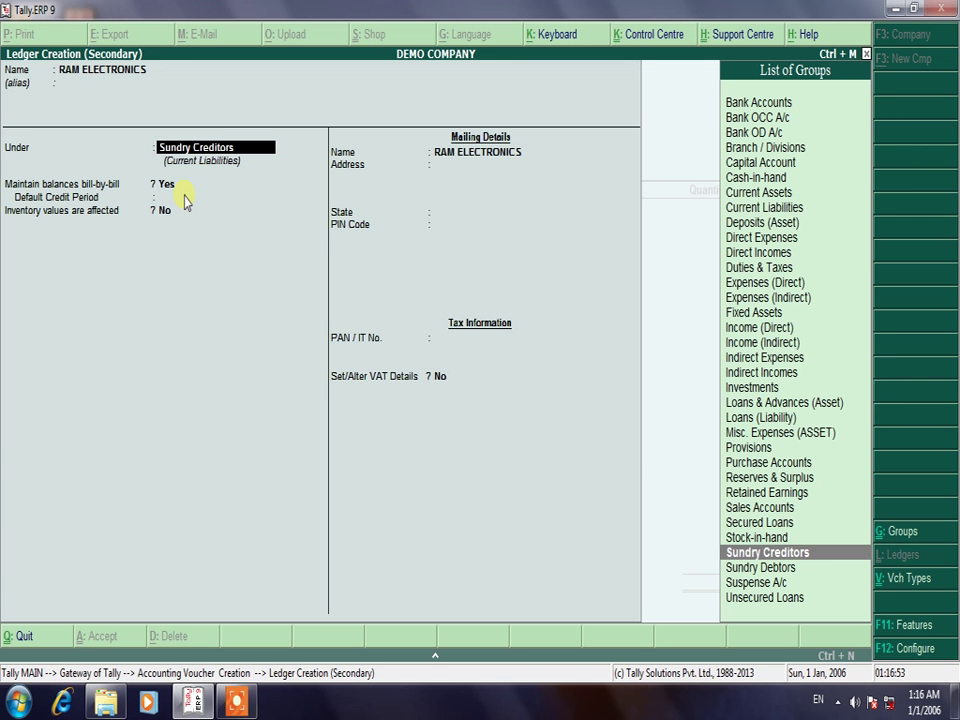
key("Down")
key("Up")
key("Return")
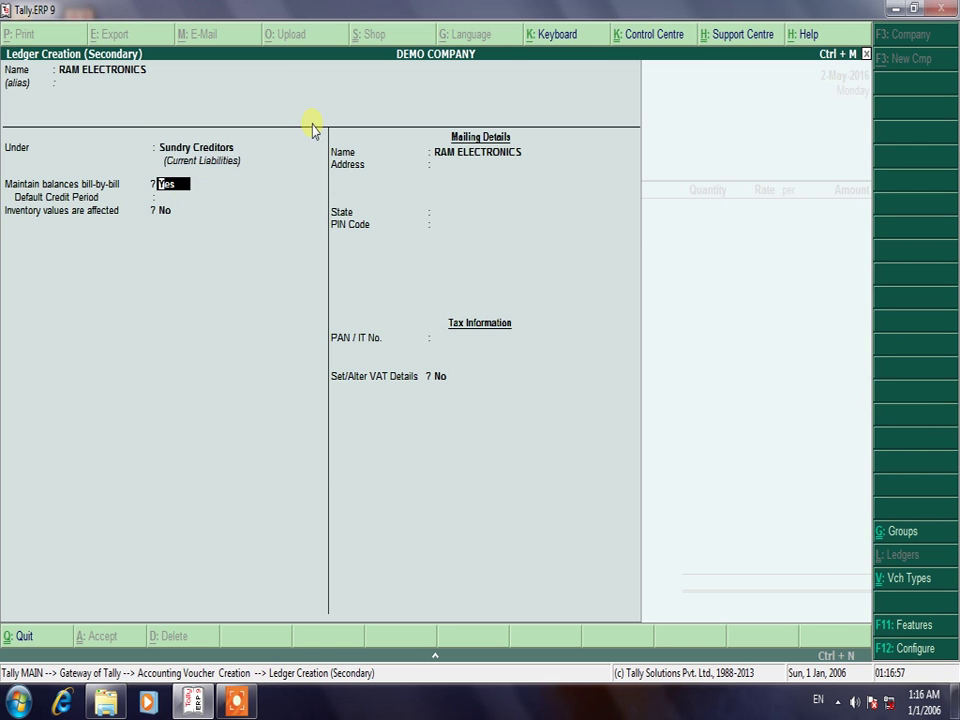
Step: Keep bill-by-bill balances on, leave the mailing and tax details blank and save the RAM ELECTRONICS ledger
key("Return")
key("Return")
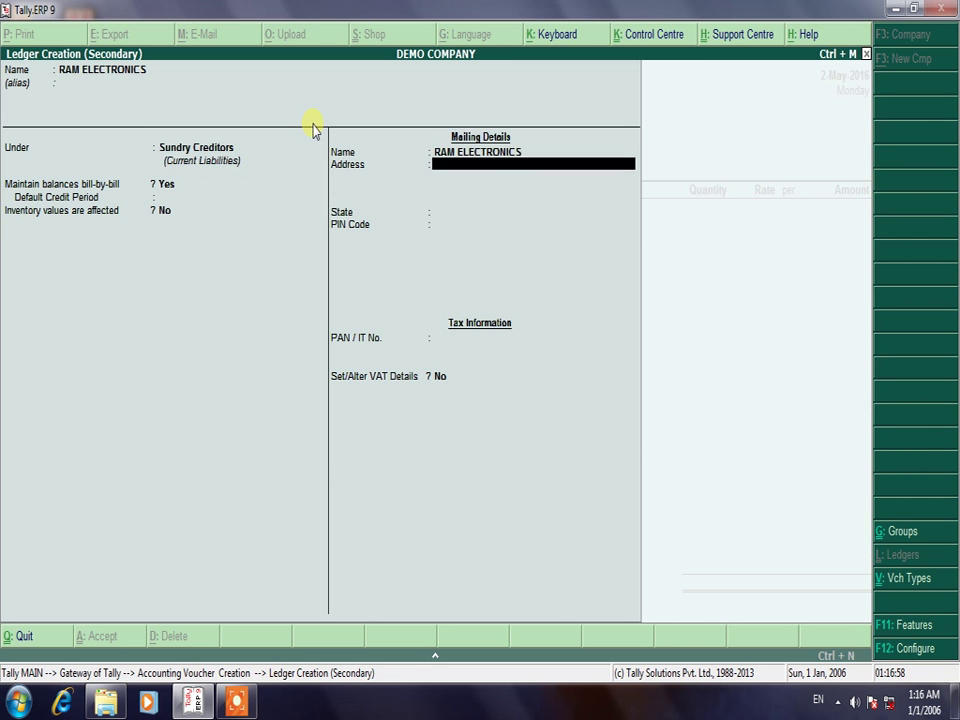
key("Return")
key("Return")
key("Return")
key("Return")
key("Return")
key("Return")
key("Return")
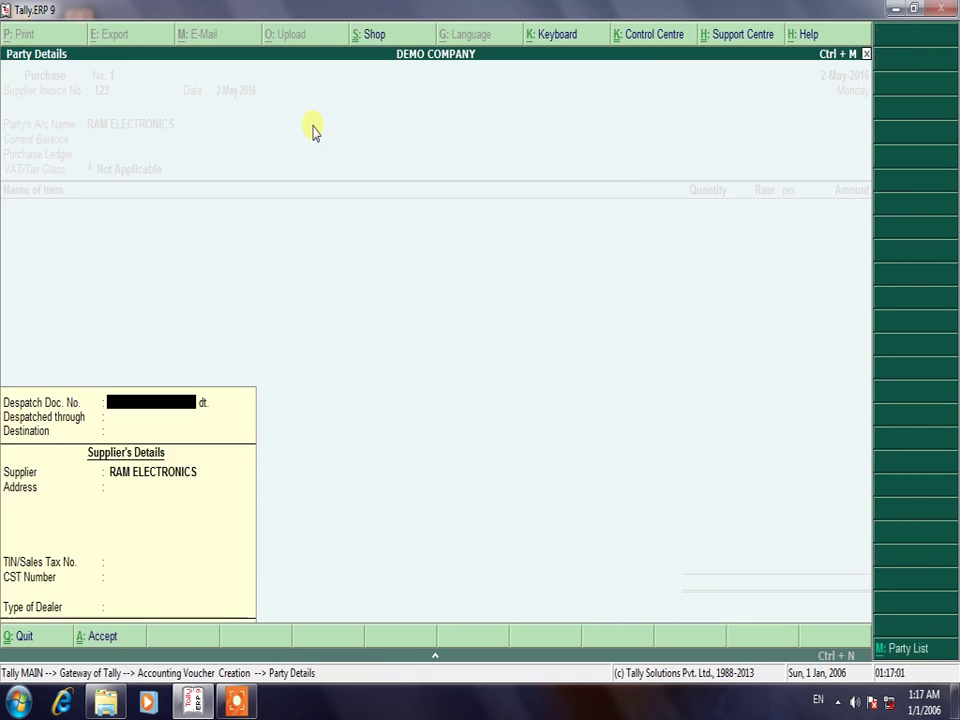
Step: Accept the party details for RAM ELECTRONICS with blank despatch fields and dealer type Not Applicable
key("Return")
key("Return")
key("Return")
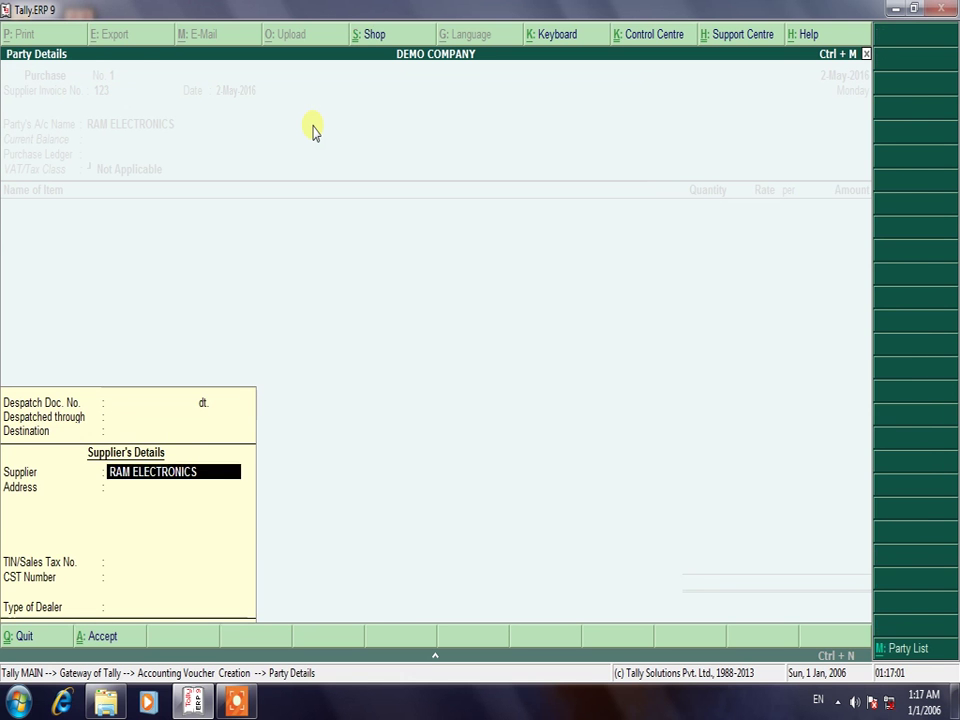
key("Return")
key("Return")
key("Return")
key("Return")
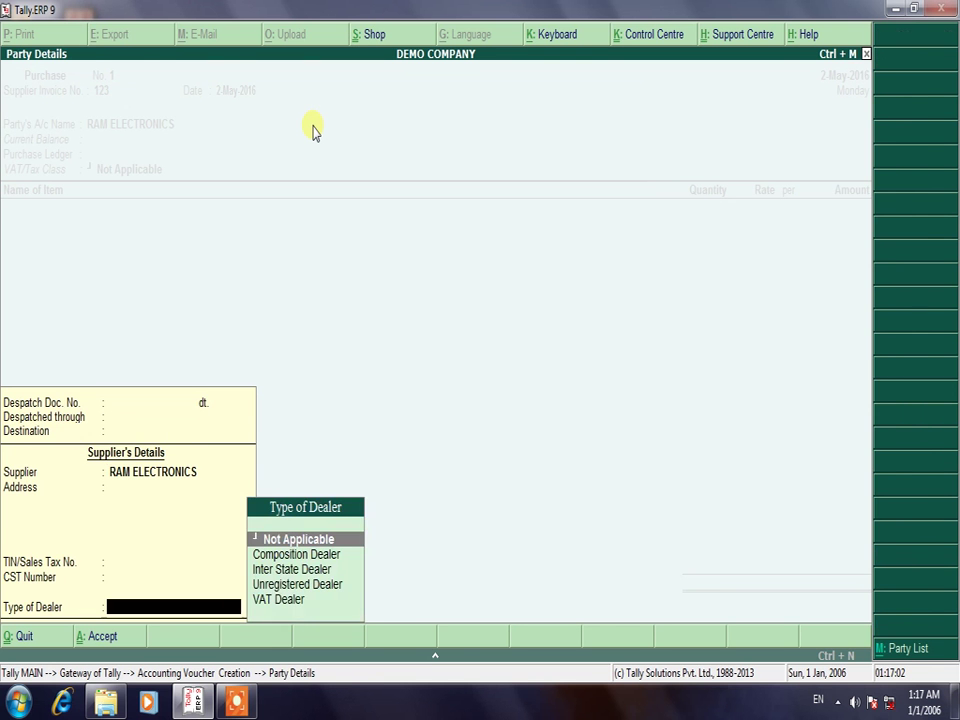
key("Return")
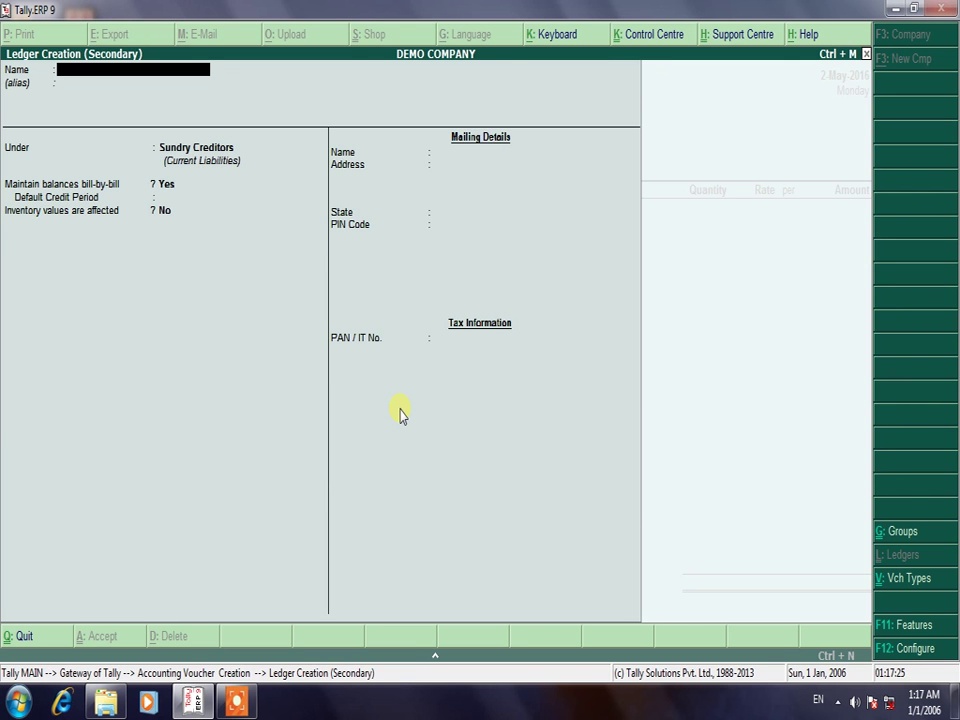
Step: Name the new purchase ledger PURCHASE @5% and place it under the Purchase Accounts group
type("PURCHASE")
type("@5")
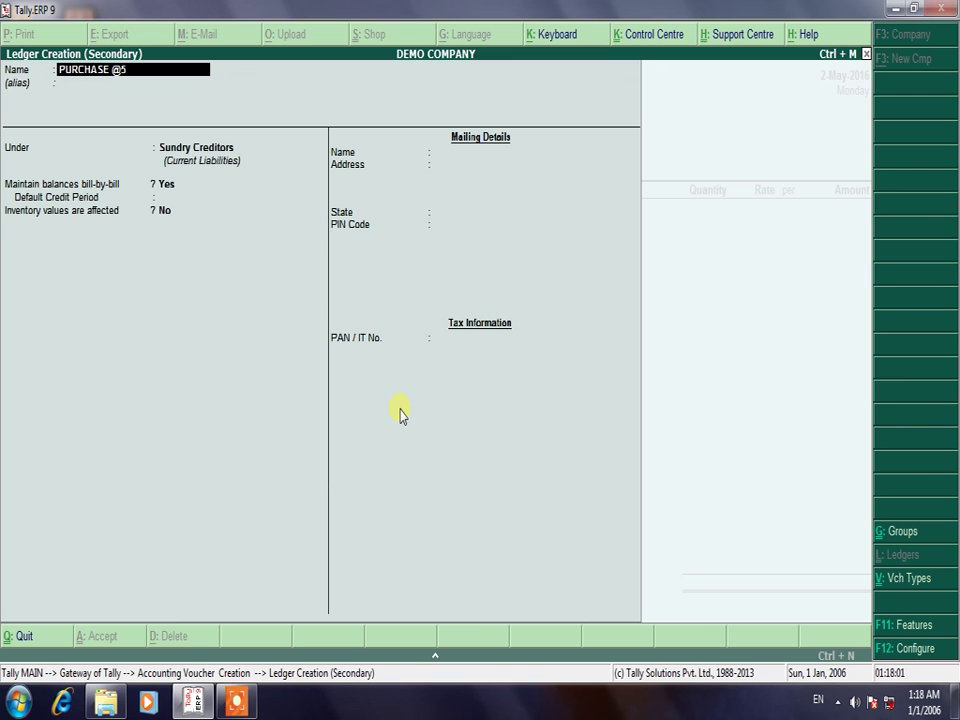
type("%")
key("Return")
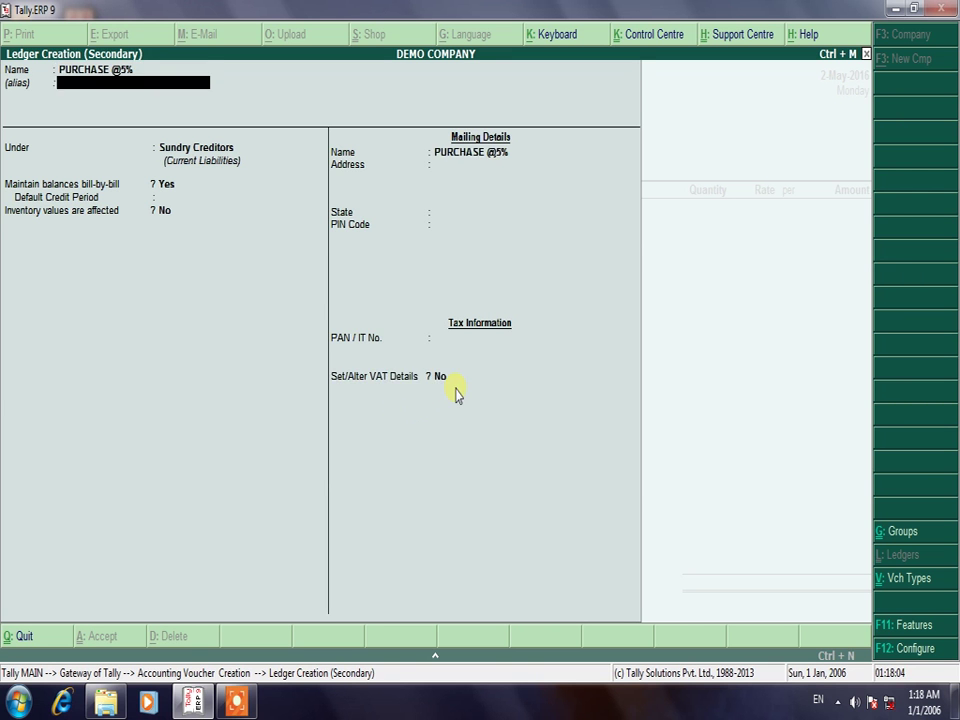
key("Return")
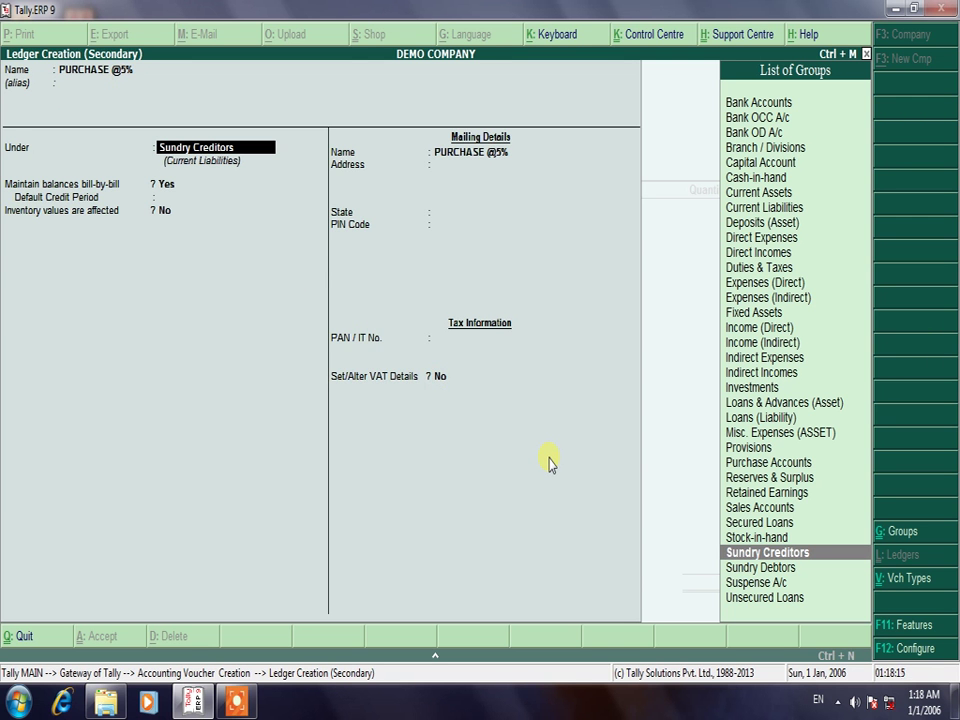
key("Up")
key("Up")
key("Up")
key("Up")
key("Up")
key("Up")
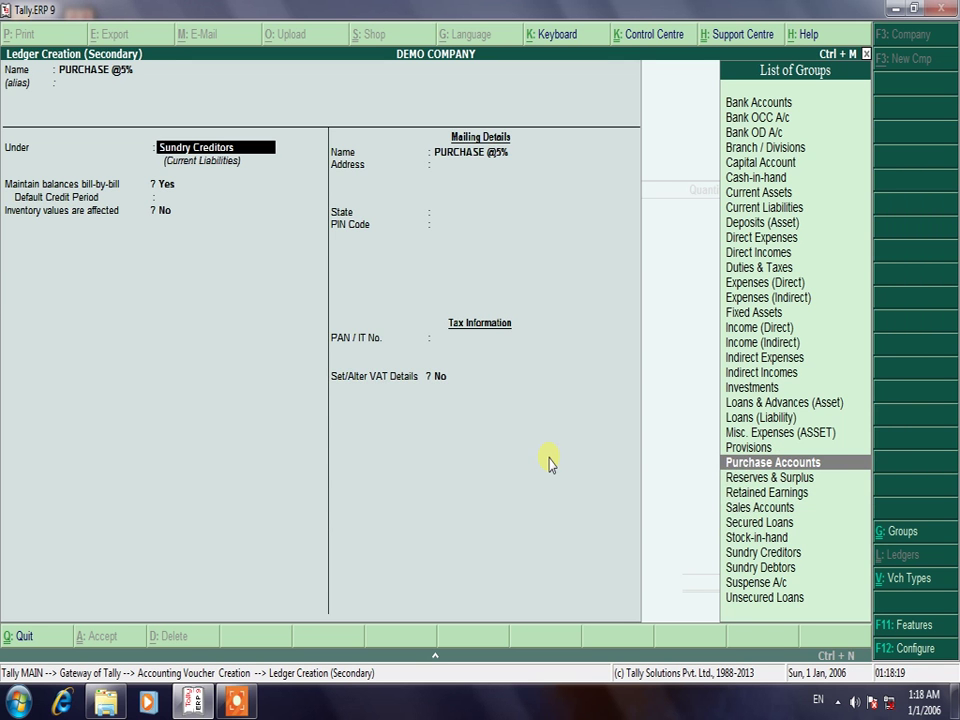
key("Return")
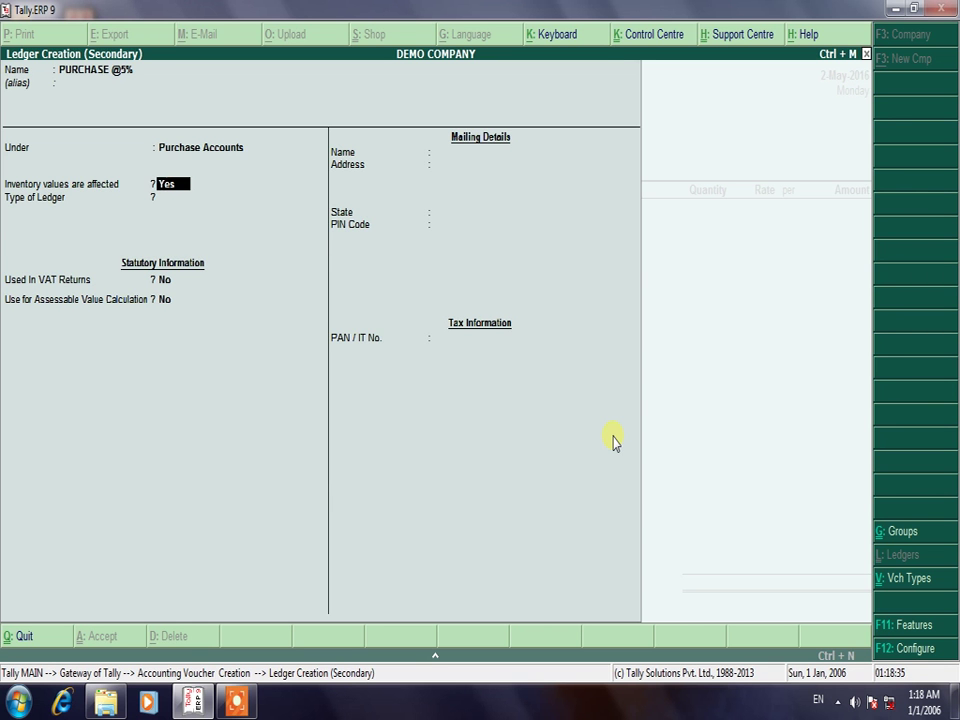
Step: Keep inventory values affected as Yes, leave the ledger type Not Applicable and set Used In VAT Returns to Yes
key("Return")
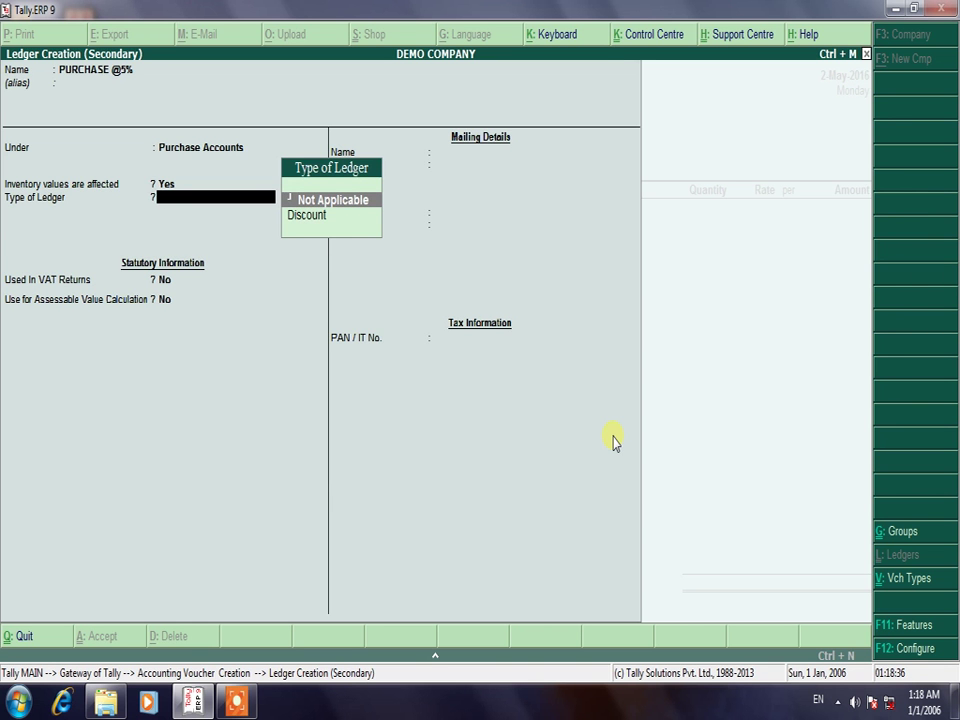
key("Return")
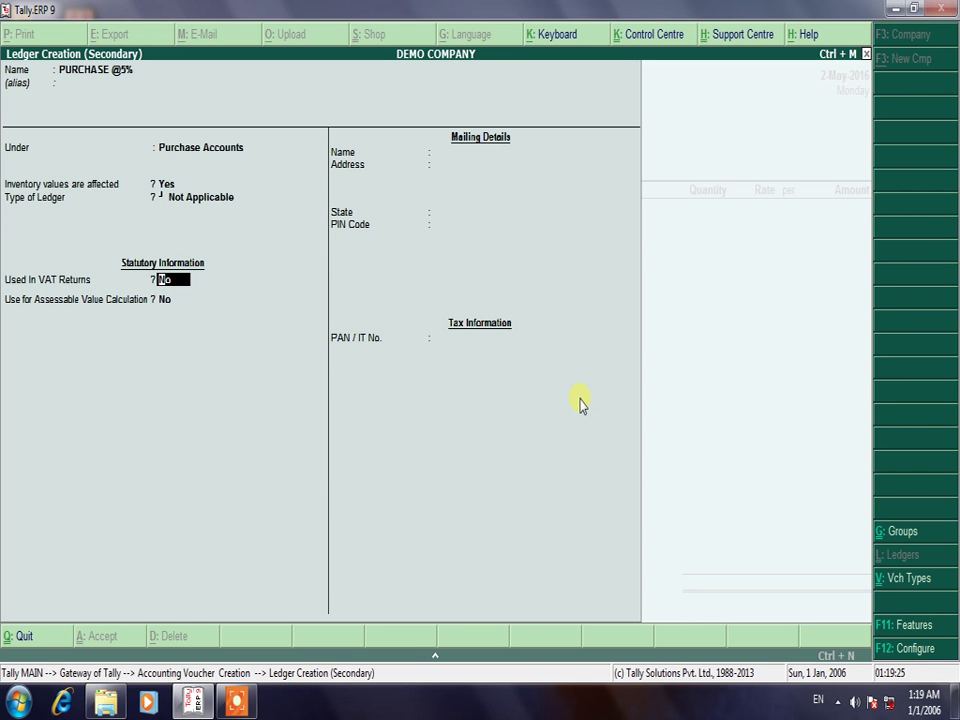
type("Y")
key("Return")
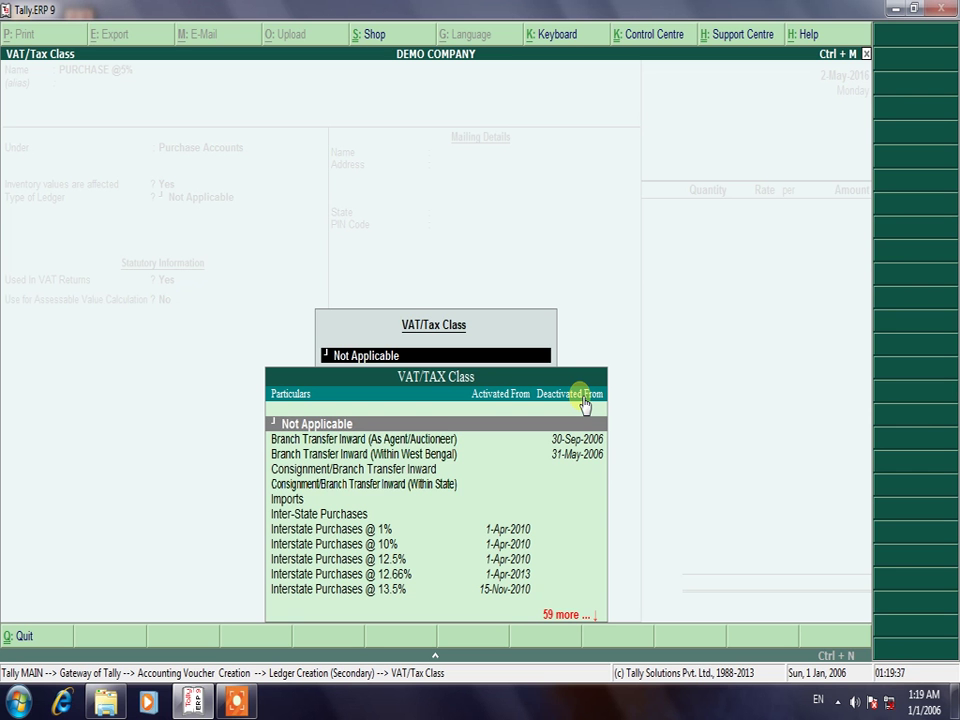
Step: Set the VAT/Tax Class of the PURCHASE @5% ledger to Purchases @ 5%
key("Down")
key("Down")
key("Down")
key("Down")
key("Down")
key("Down")
key("Down")
key("Down")
key("Down")
key("Down")
key("Down")
key("Down")
key("Down")
key("Down")
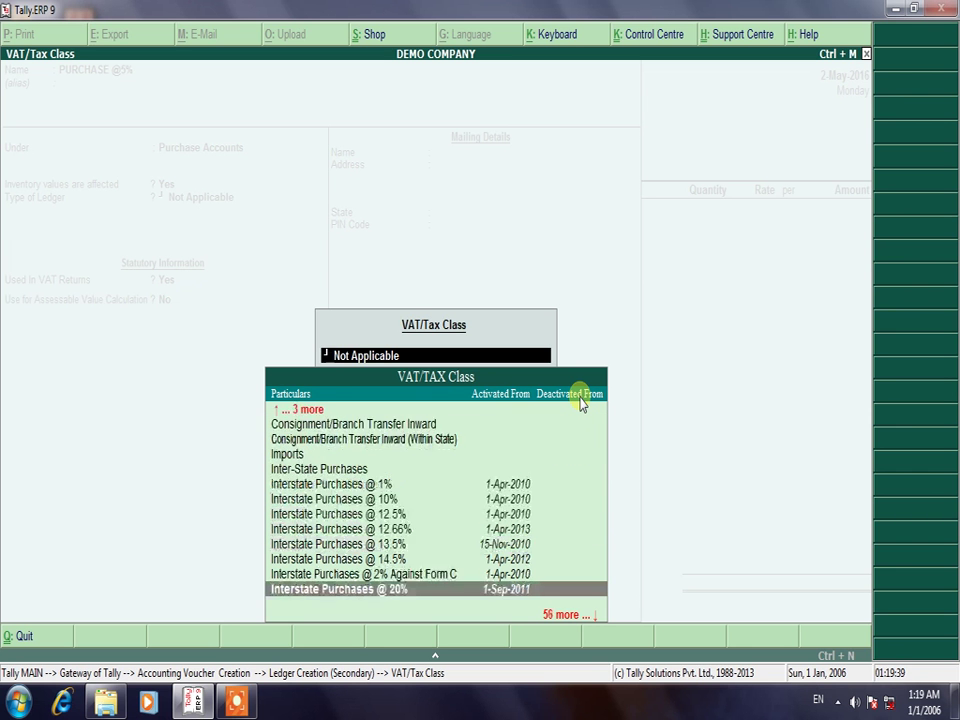
key("Down")
key("Down")
key("Down")
key("Down")
key("Down")
key("Down")
key("Down")
key("Down")
key("Down")
key("Down")
key("Down")
key("Down")
key("Down")
key("Down")
key("Down")
key("Down")
key("Down")
key("Down")
key("Down")
key("Down")
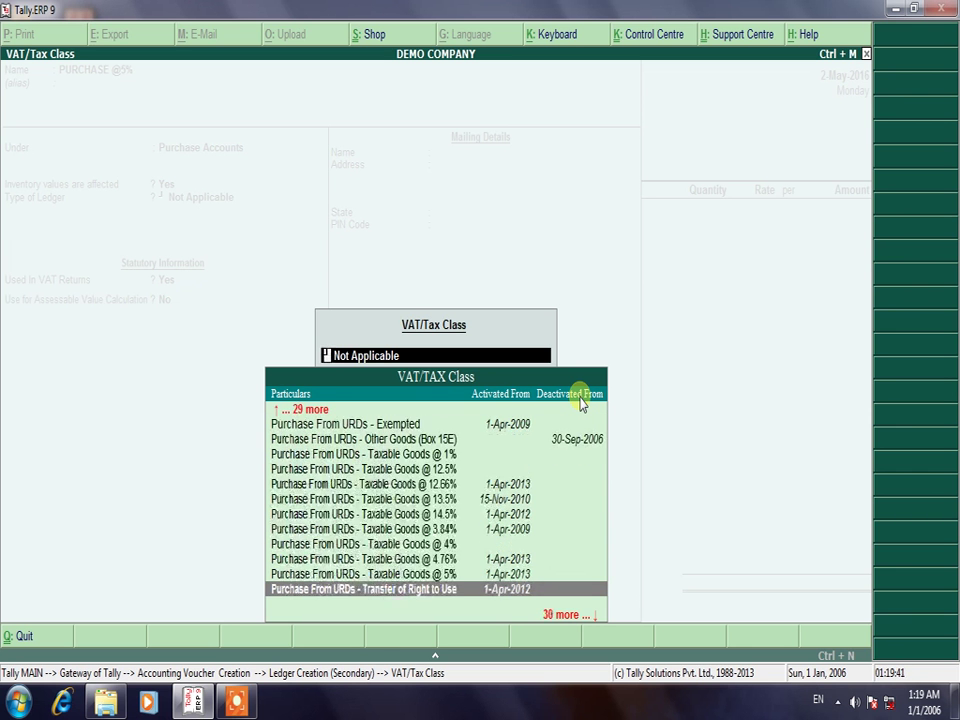
key("Down")
key("Down")
key("Down")
key("Down")
key("Down")
key("Down")
key("Down")
key("Down")
key("Down")
key("Down")
key("Down")
key("Down")
key("Down")
key("Down")
key("Down")
key("Down")
key("Down")
key("Down")
key("Down")
key("Down")
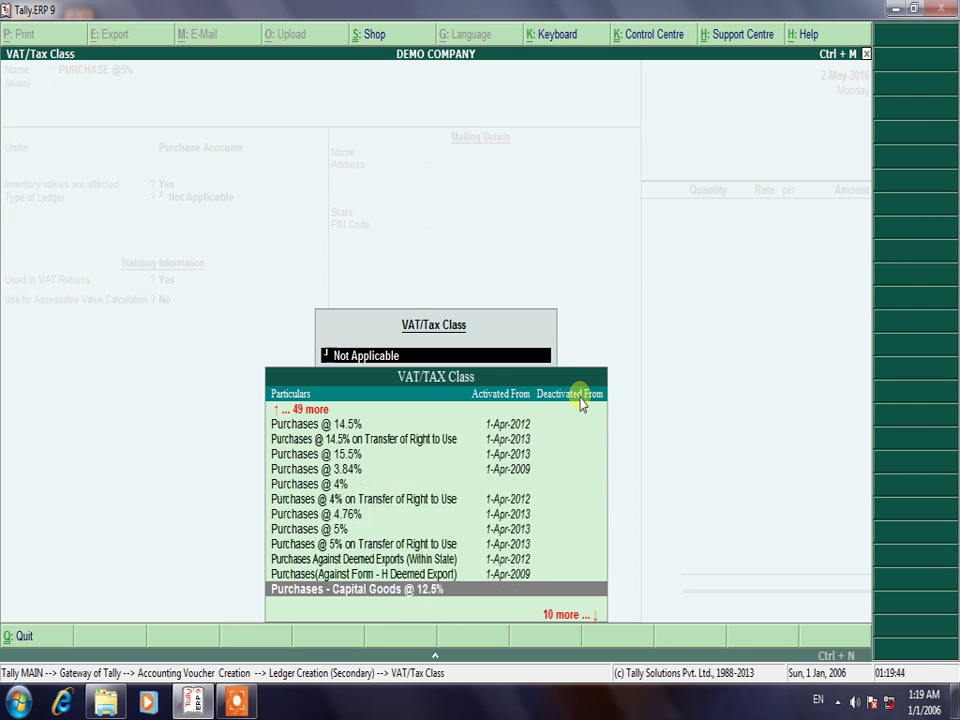
key("Up")
key("Up")
key("Up")
key("Up")
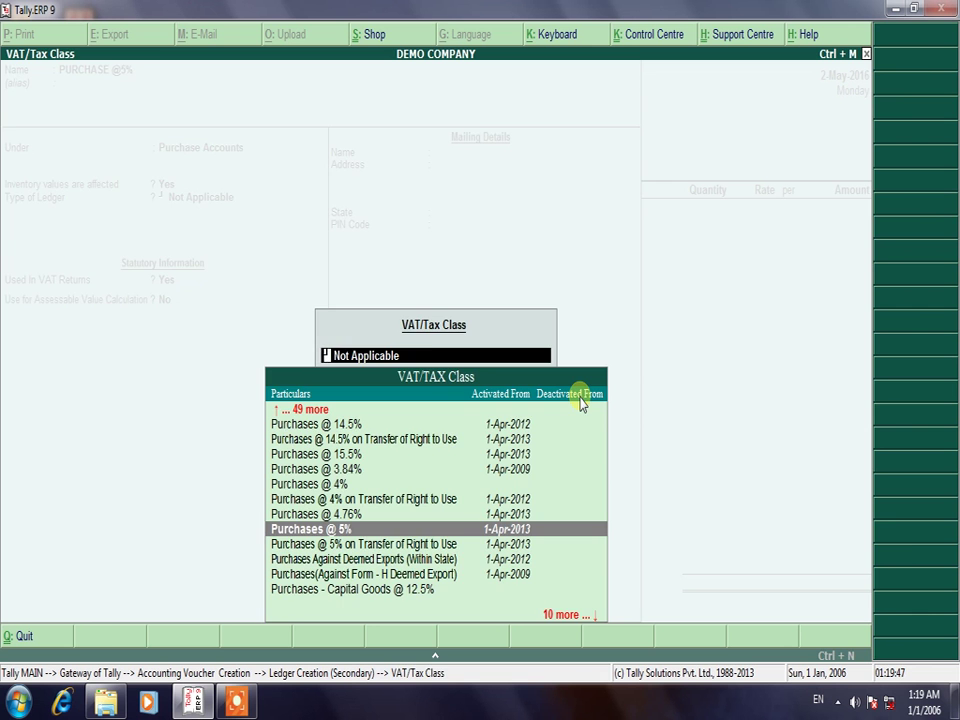
key("Return")
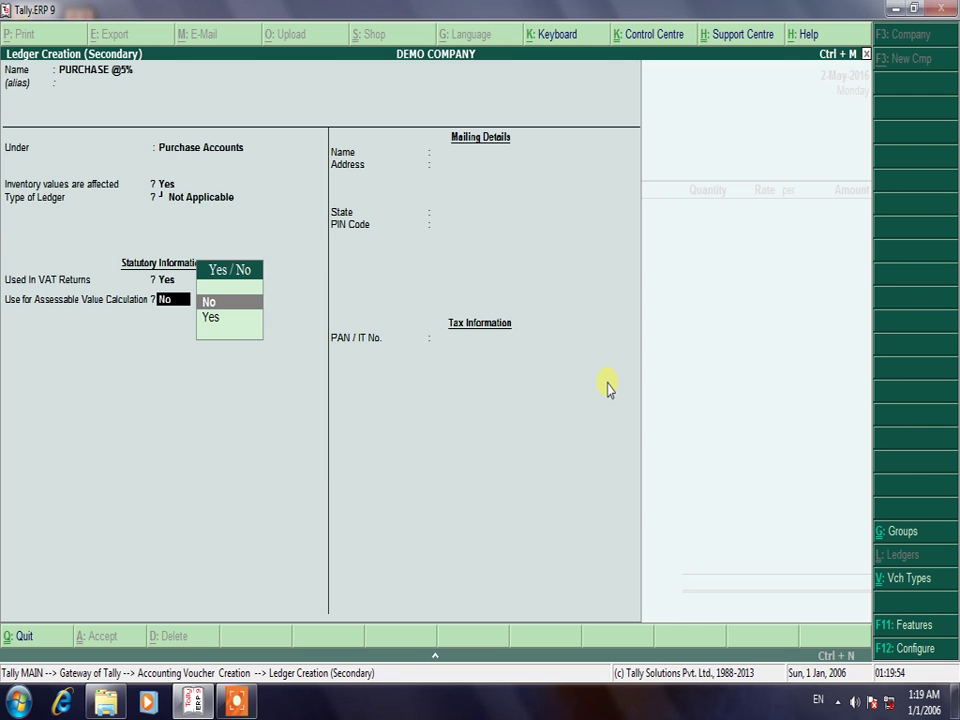
Step: Enable assessable value calculation apportioned for VAT Based on Value, then save the PURCHASE @5% ledger and accept it as the voucher's purchase ledger
key("Down")
key("Return")
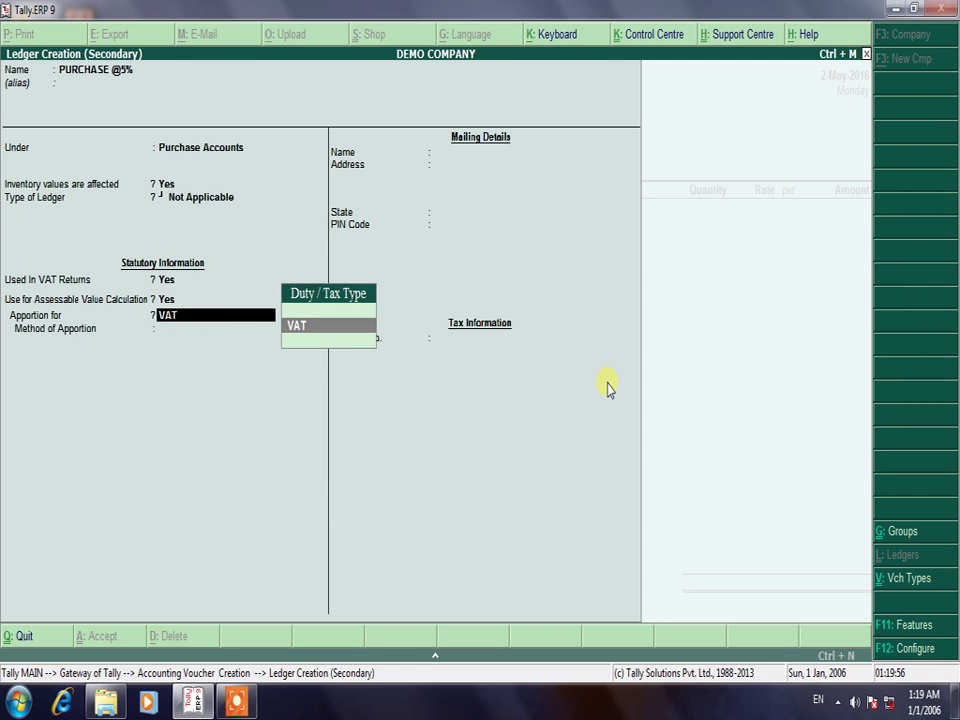
key("Return")
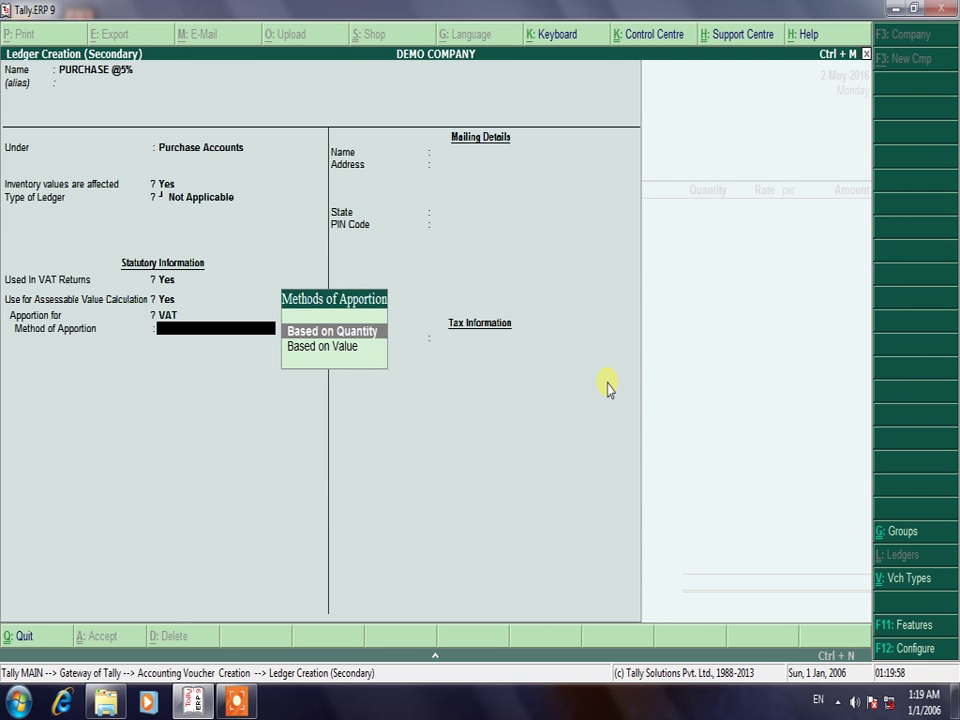
key("Down")
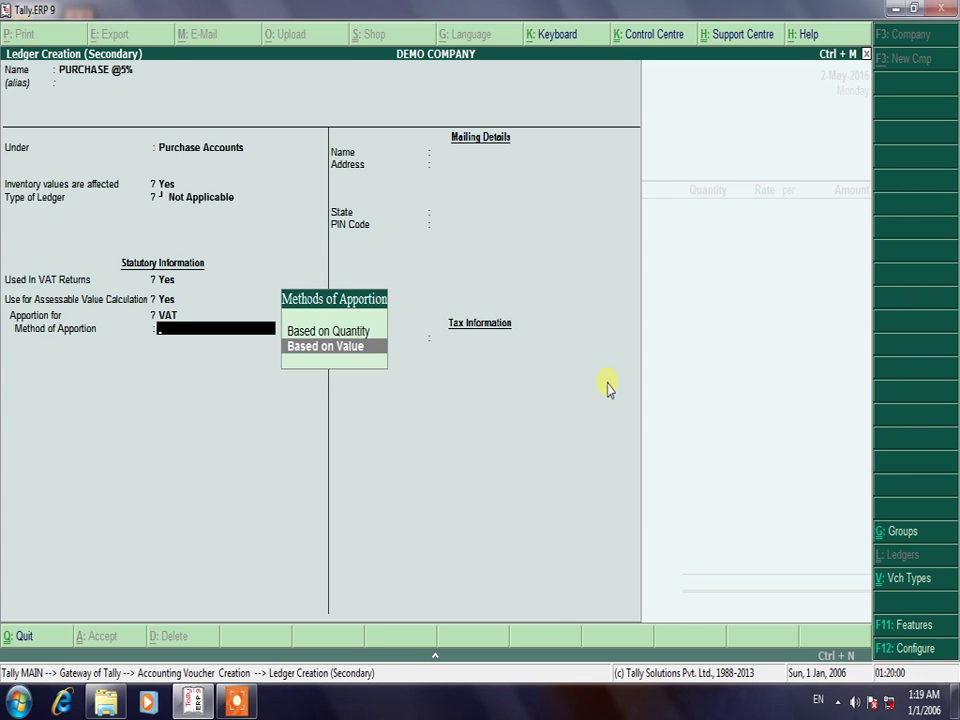
key("Return")
key("Return")
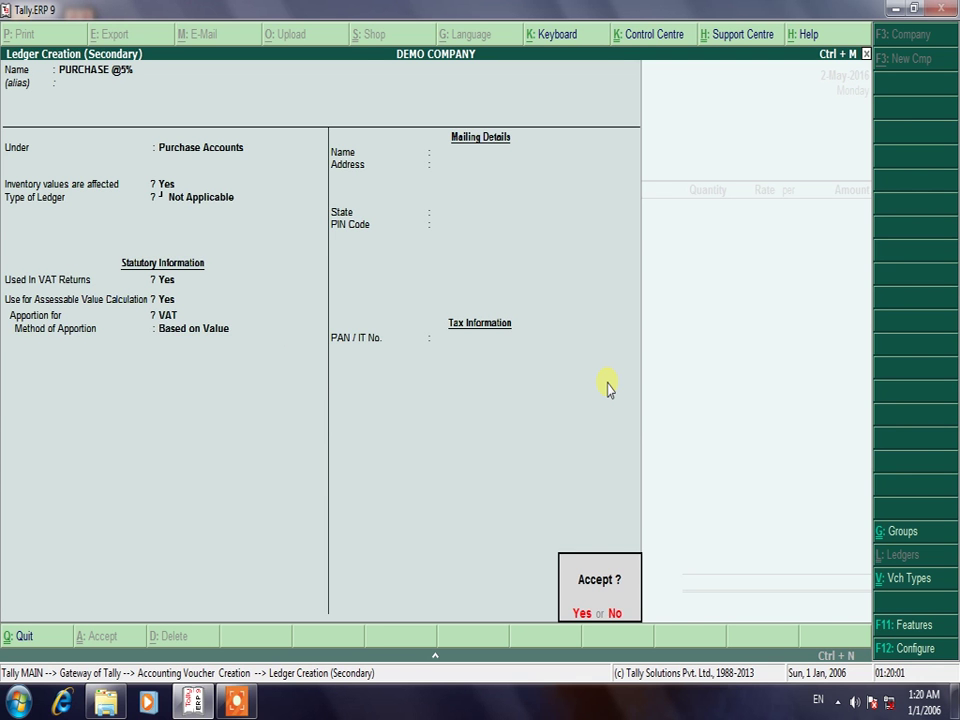
key("Return")
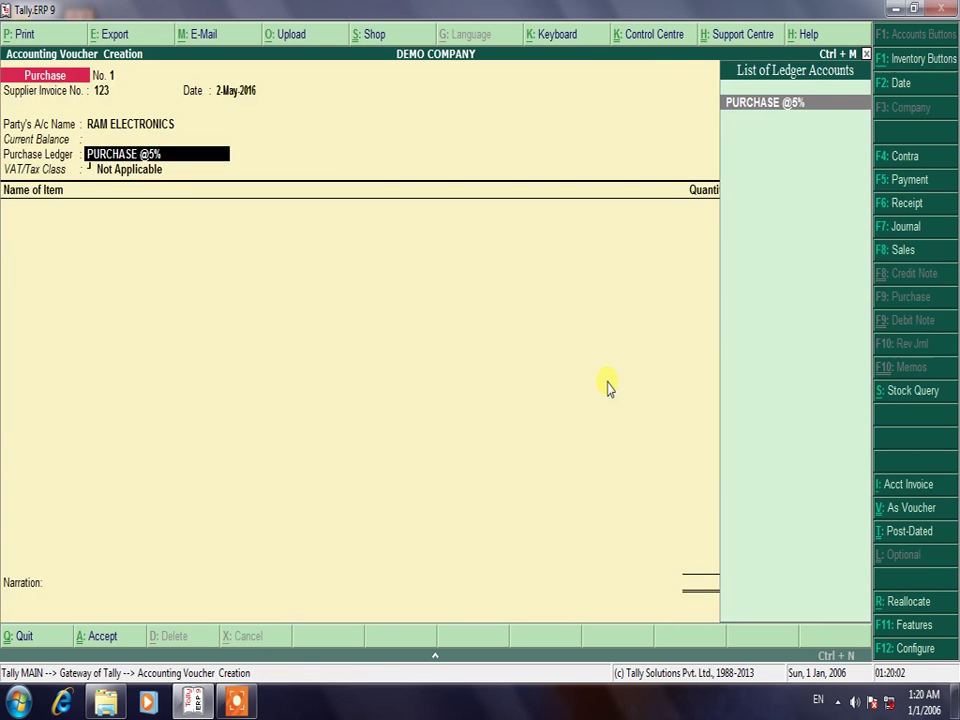
key("Return")
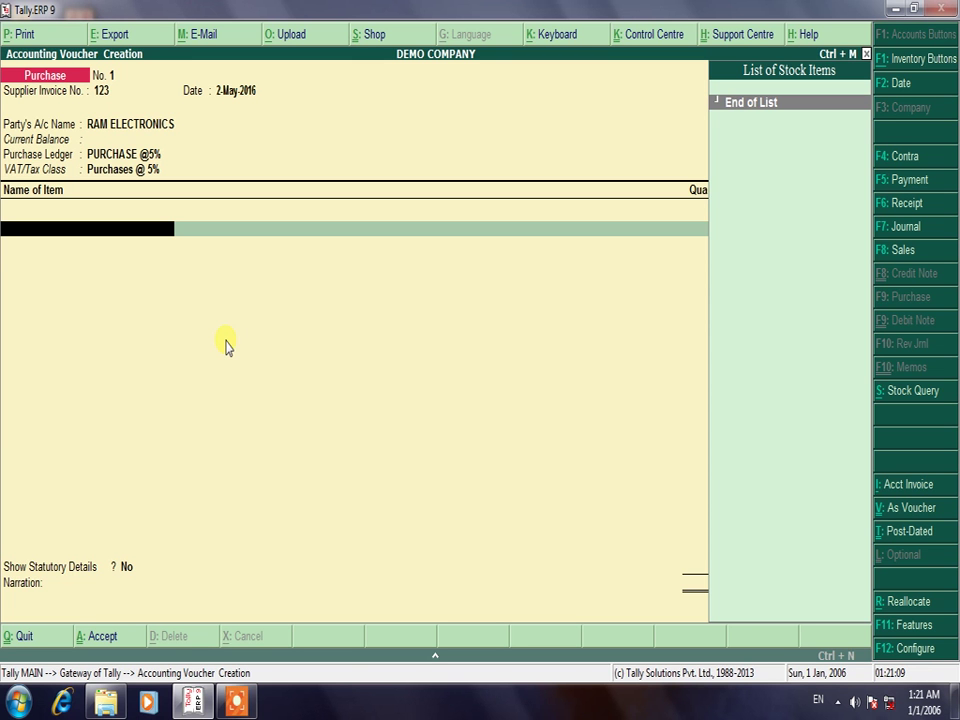
Step: Start a new stock item from the voucher's item line, named COMPUTER, without an alias and under Primary
key("alt+c")
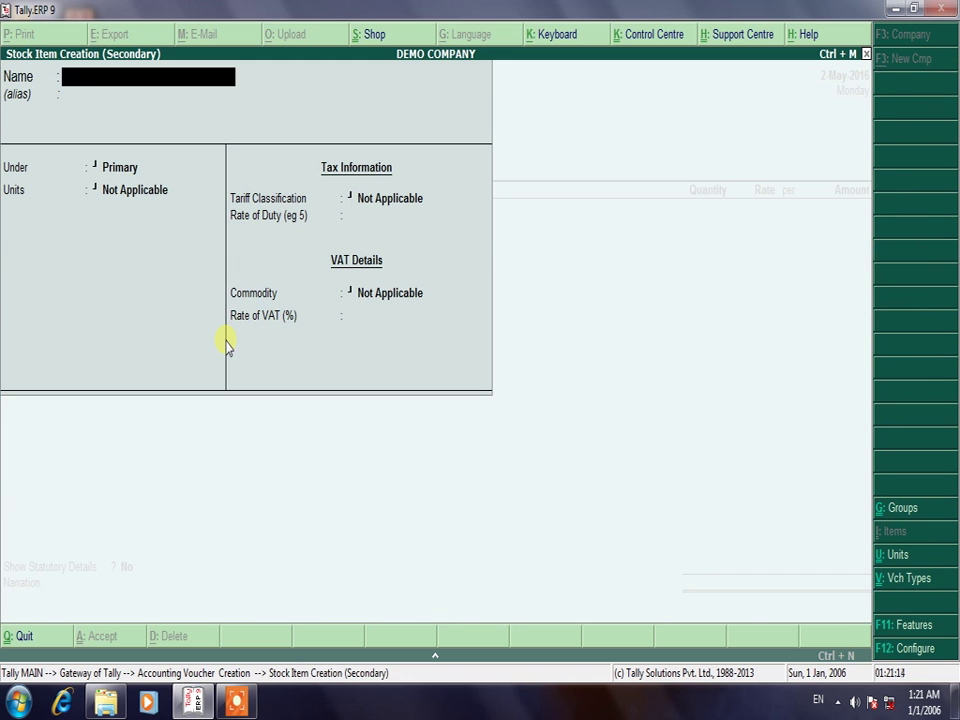
type("COMPUTER")
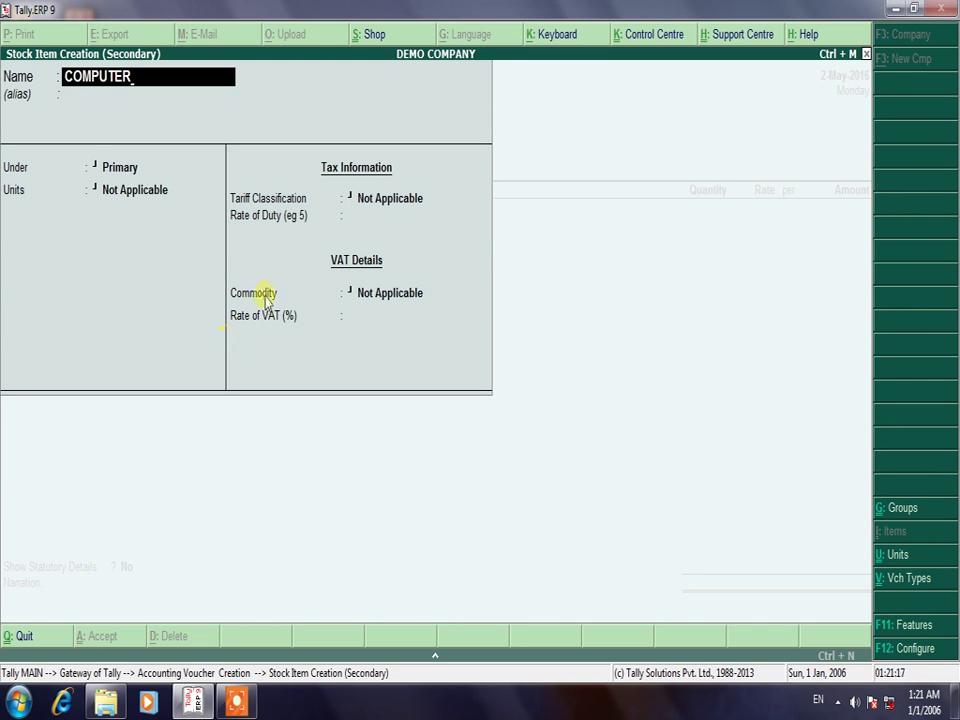
key("Return")
key("Return")
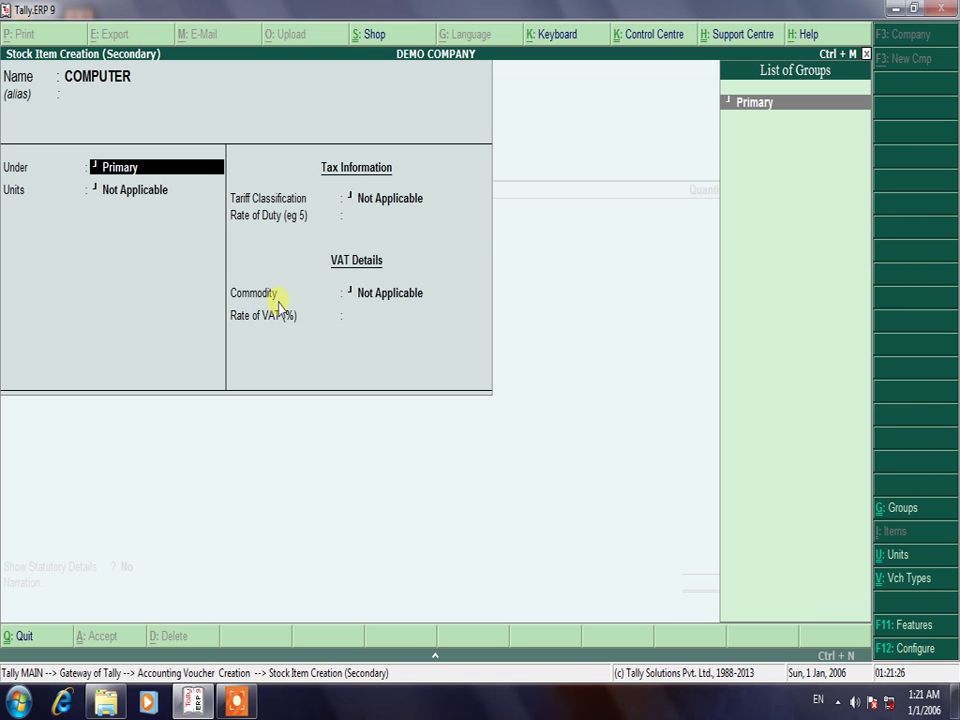
key("Return")
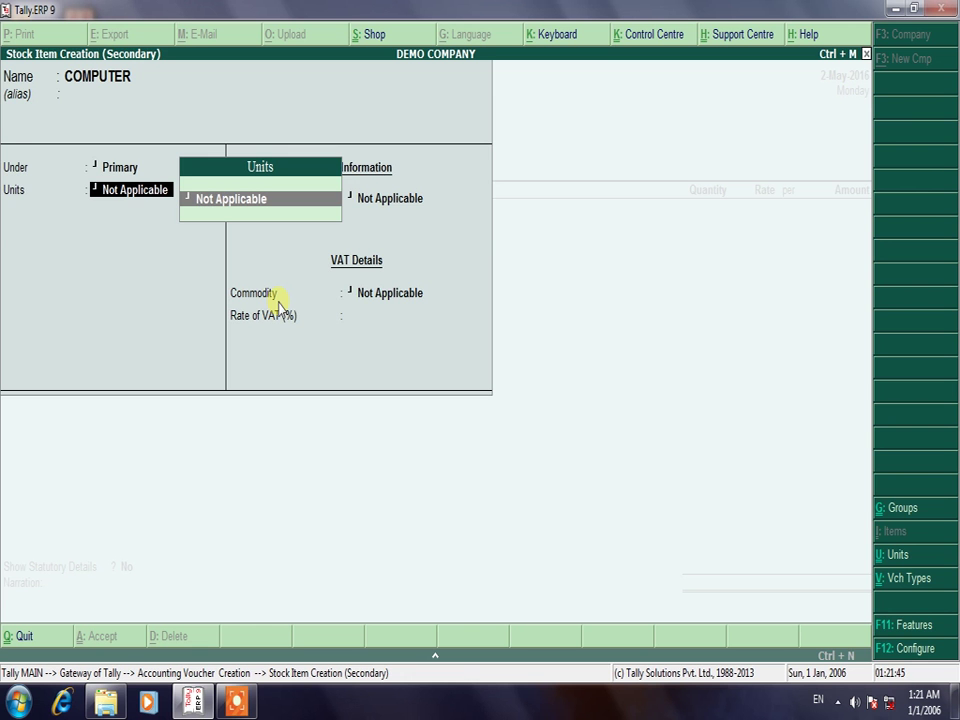
Step: Create a simple unit for the COMPUTER item with symbol PCS, formal name PICES and 0 decimal places
key("alt+c")
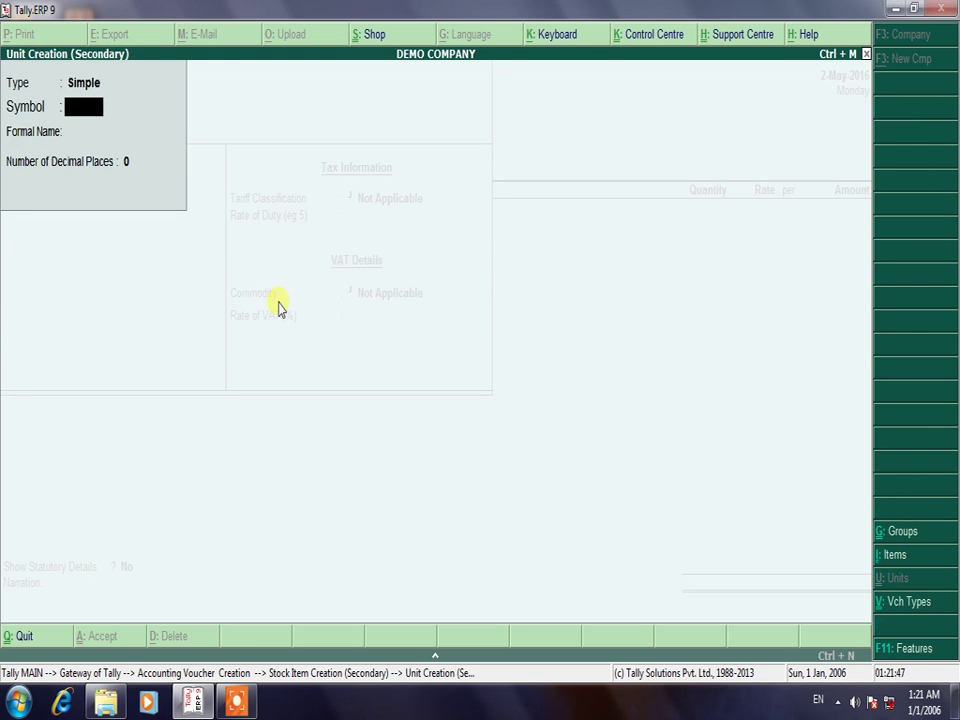
type("PCS")
key("Return")
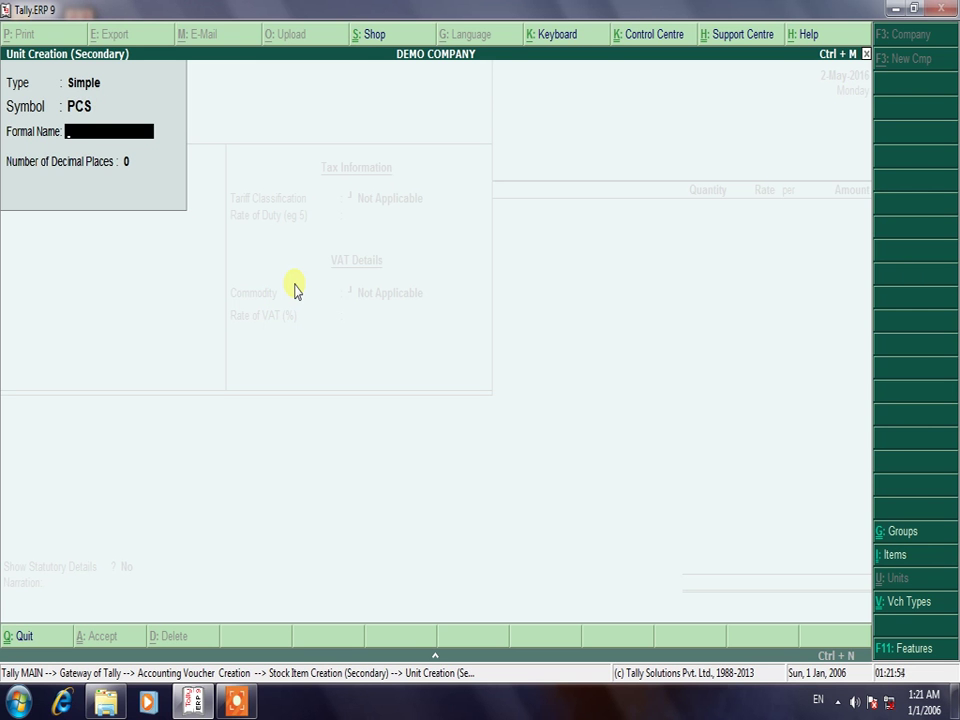
type("PICES")
key("Return")
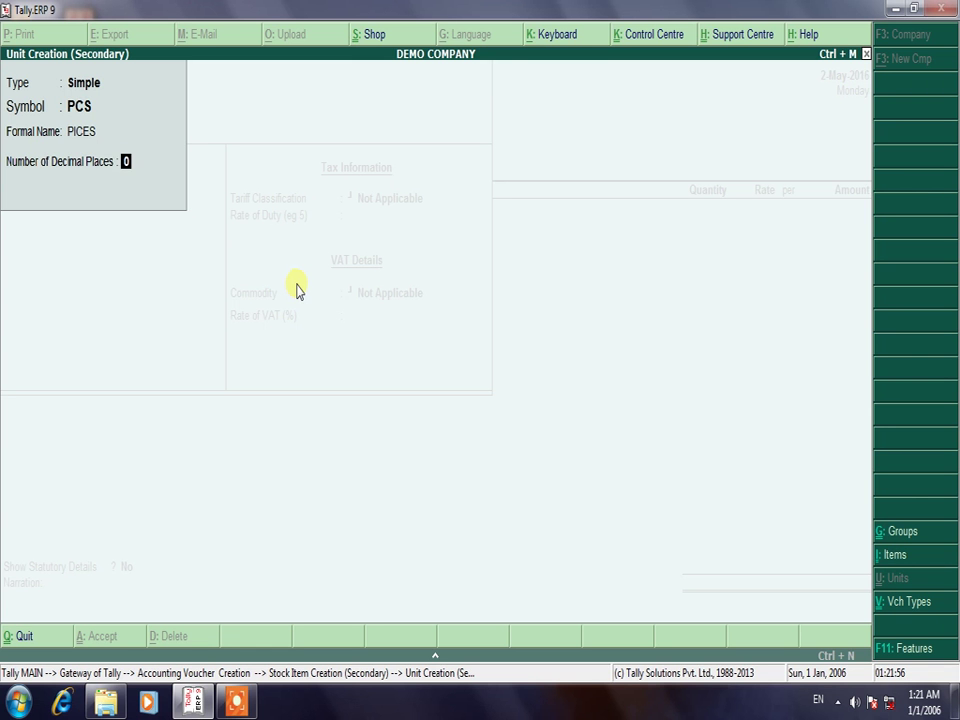
key("Return")
key("Return")
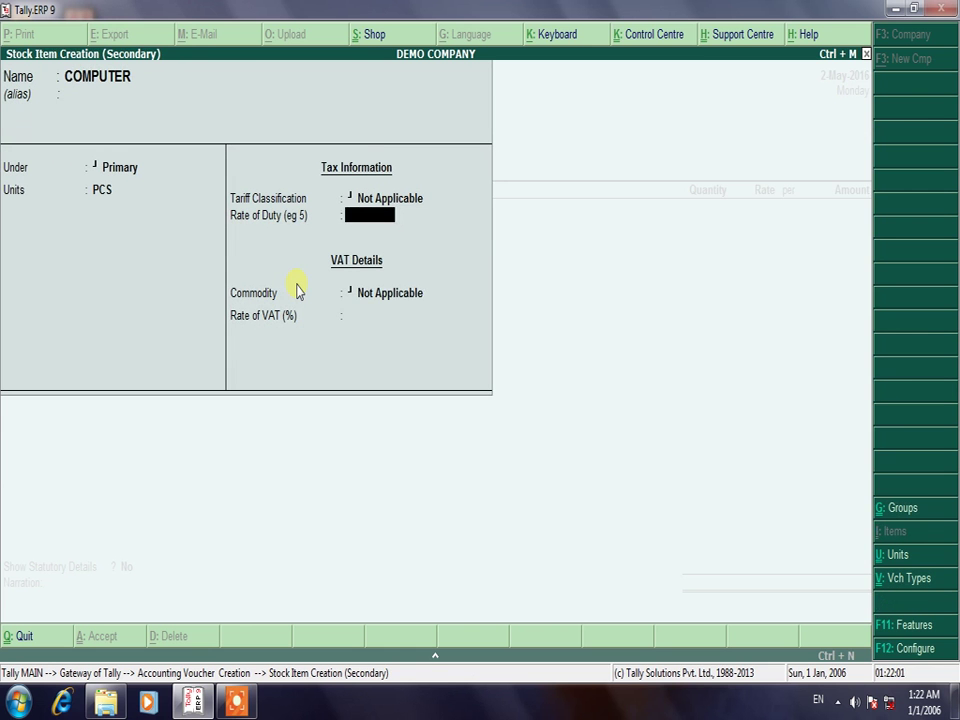
Step: Leave the COMPUTER item's duty rate, commodity and VAT rate at their defaults and save the item
key("Return")
key("Return")
key("Return")
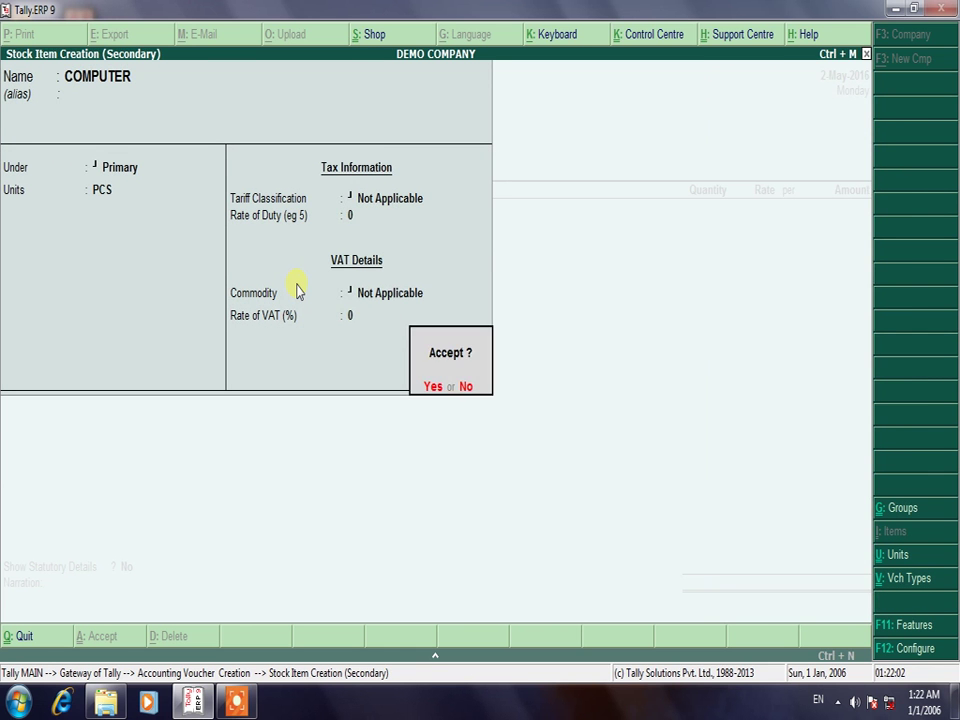
key("Return")
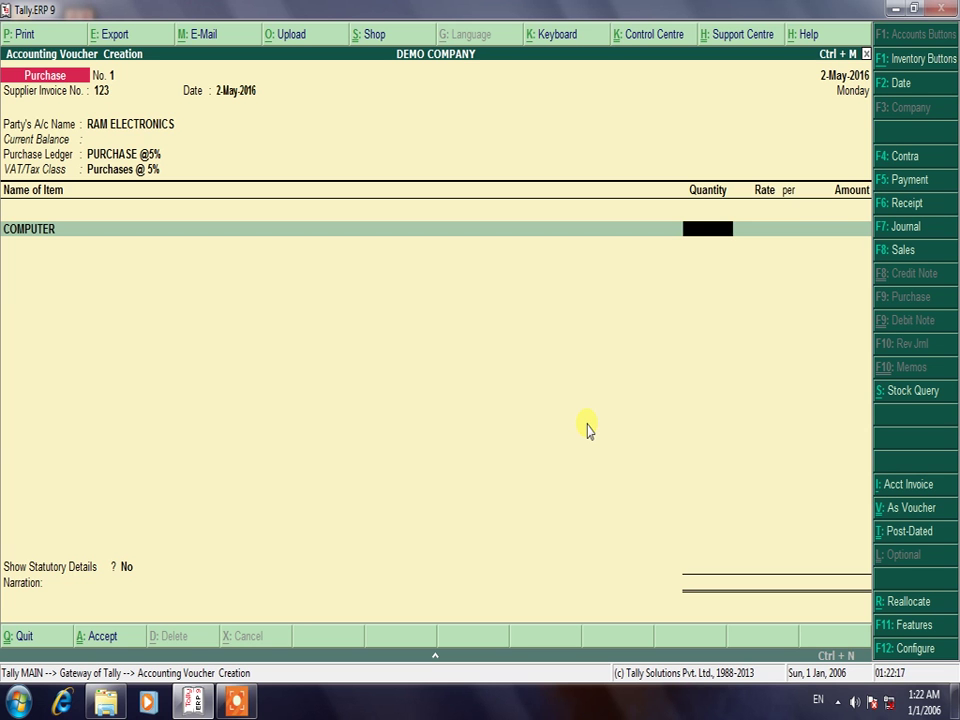
Step: Enter 5 PCS of COMPUTER at a rate of 25,000 per PCS and accept the calculated amount
type("5")
key("Return")
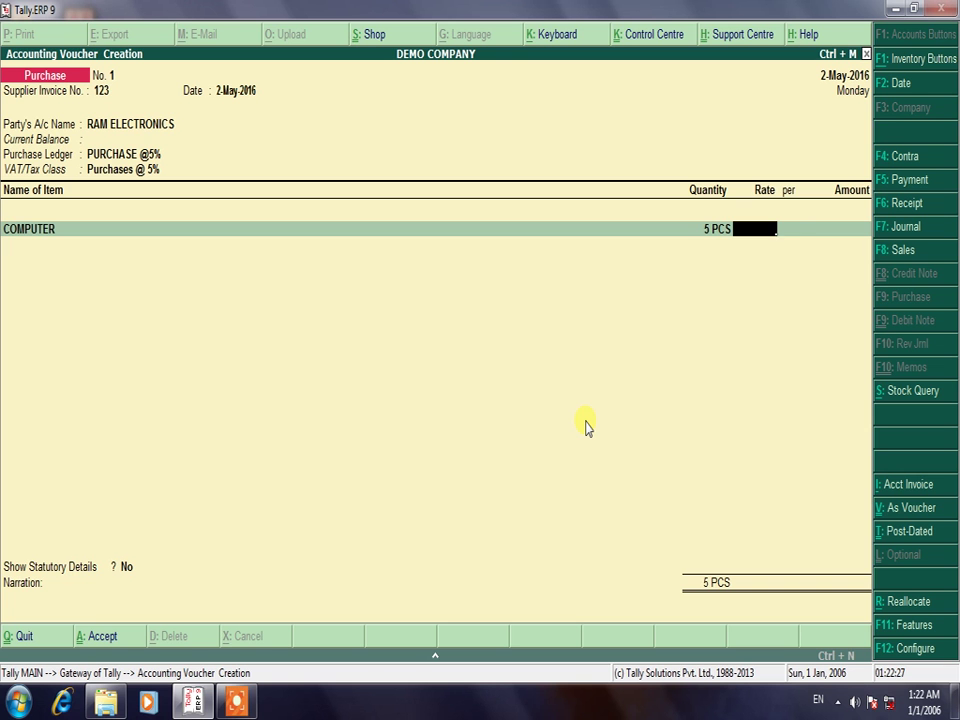
type("25,000")
key("Return")
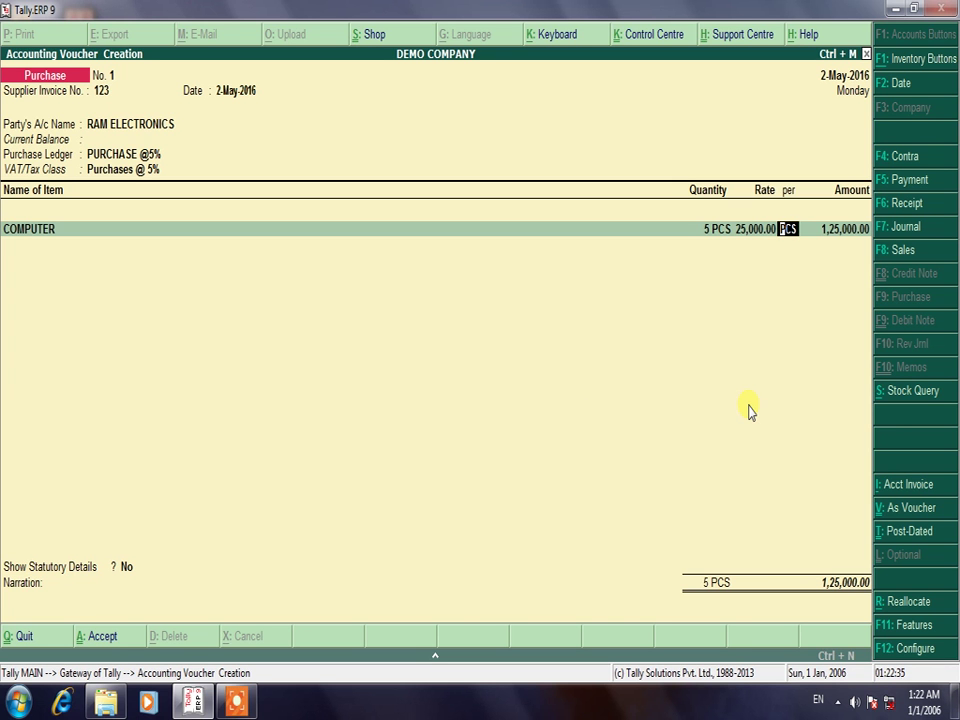
key("Return")
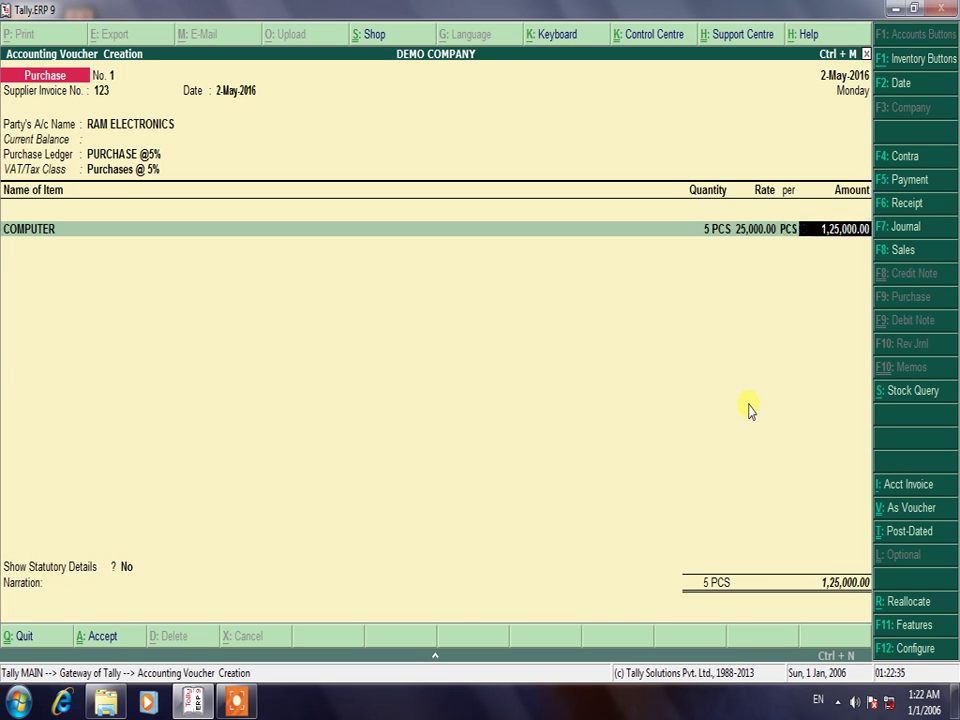
key("Return")
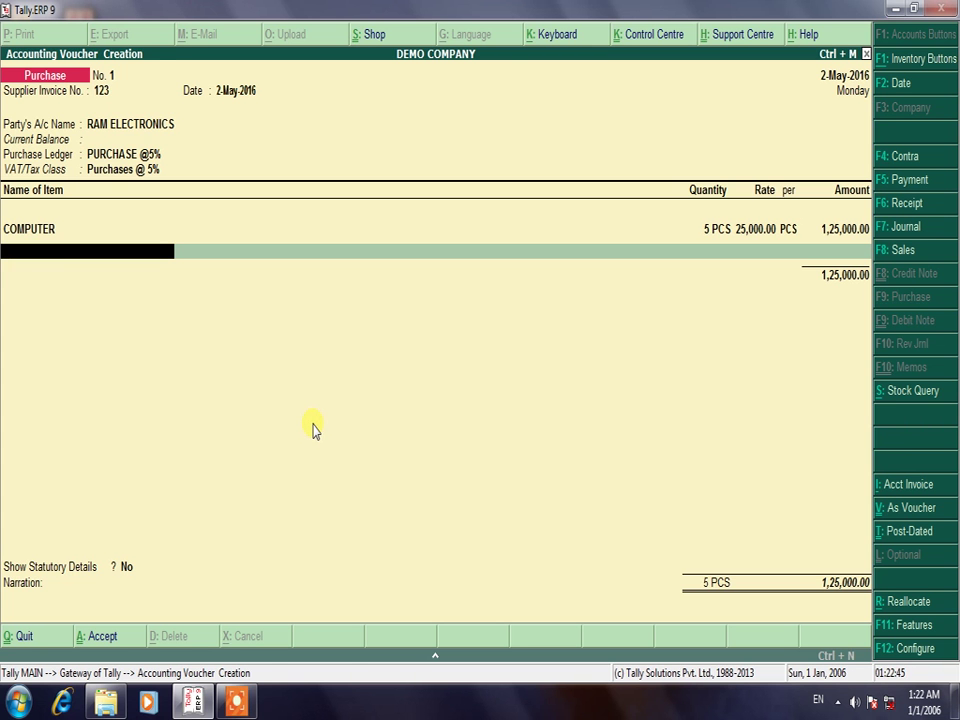
Step: Create a second stock item named SOUND SUSTEM under Primary with PCS as its unit, keeping the default tax and VAT details
key("alt+c")
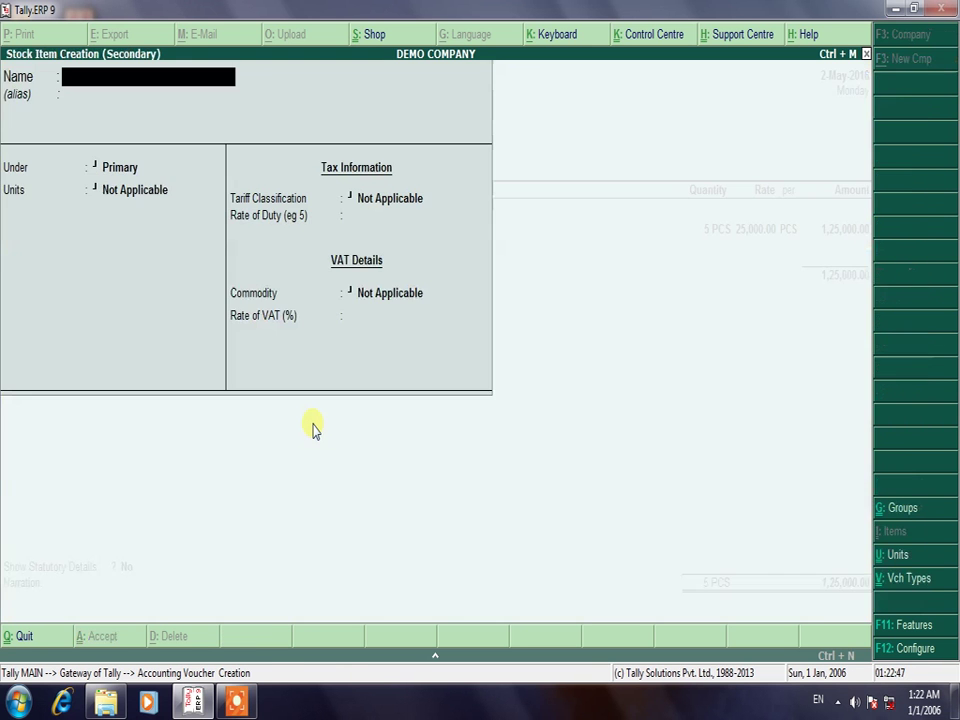
type("SOU")
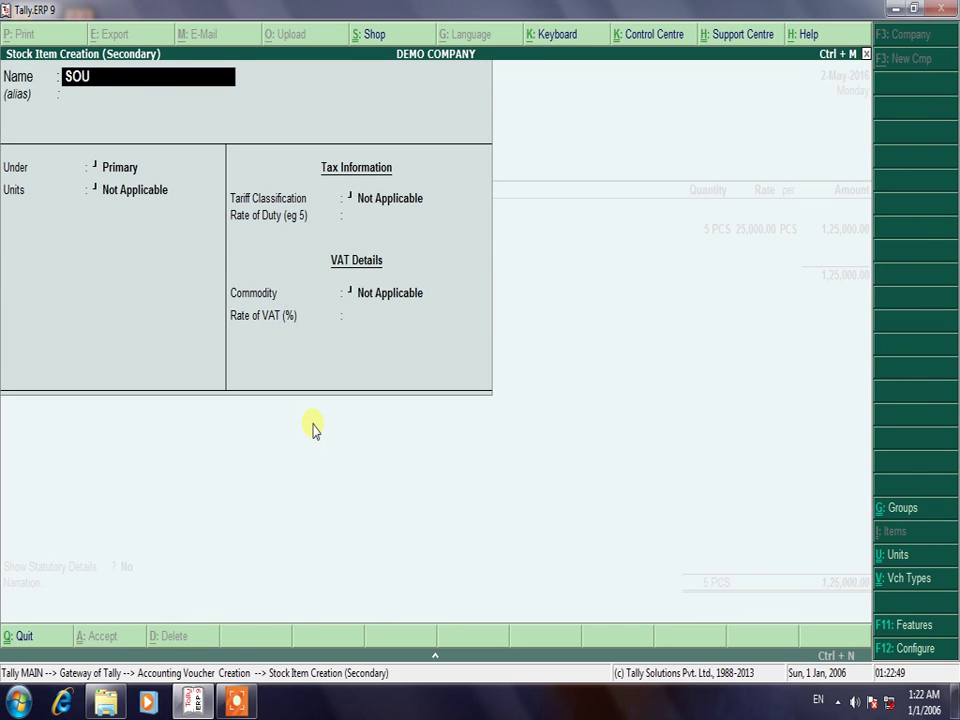
type("ND SUSTEM")
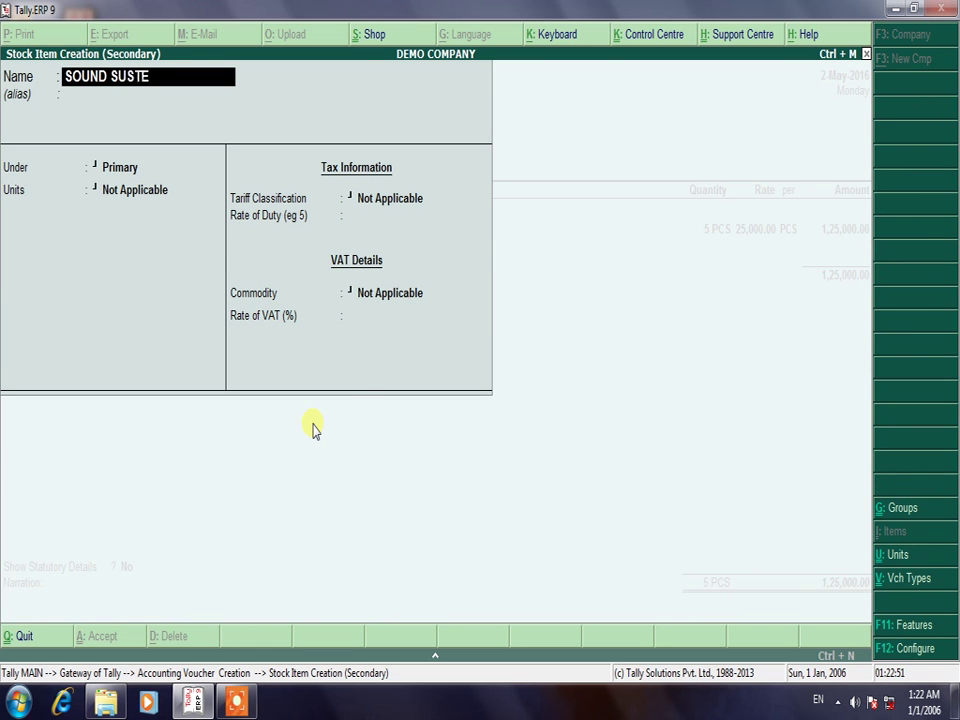
key("Return")
key("Return")
key("Return")
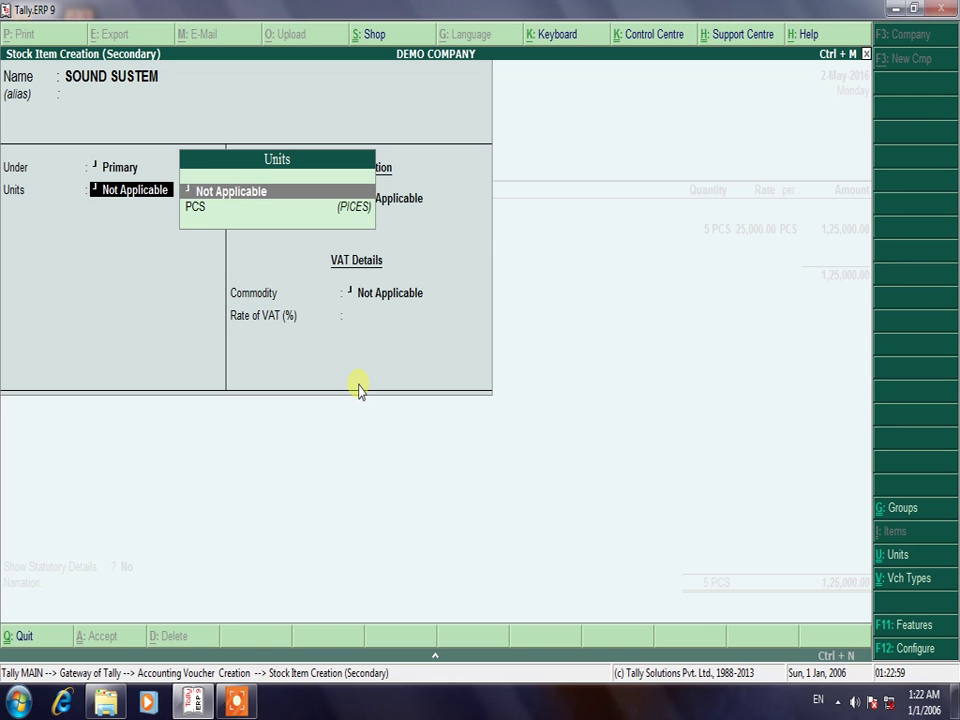
key("Down")
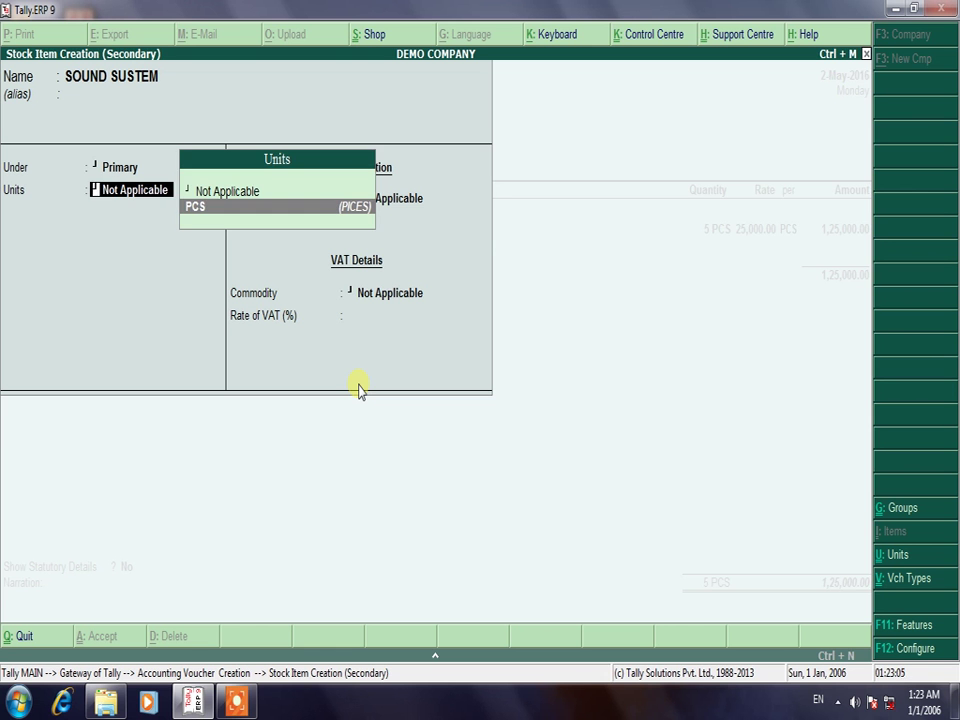
key("Return")
key("Return")
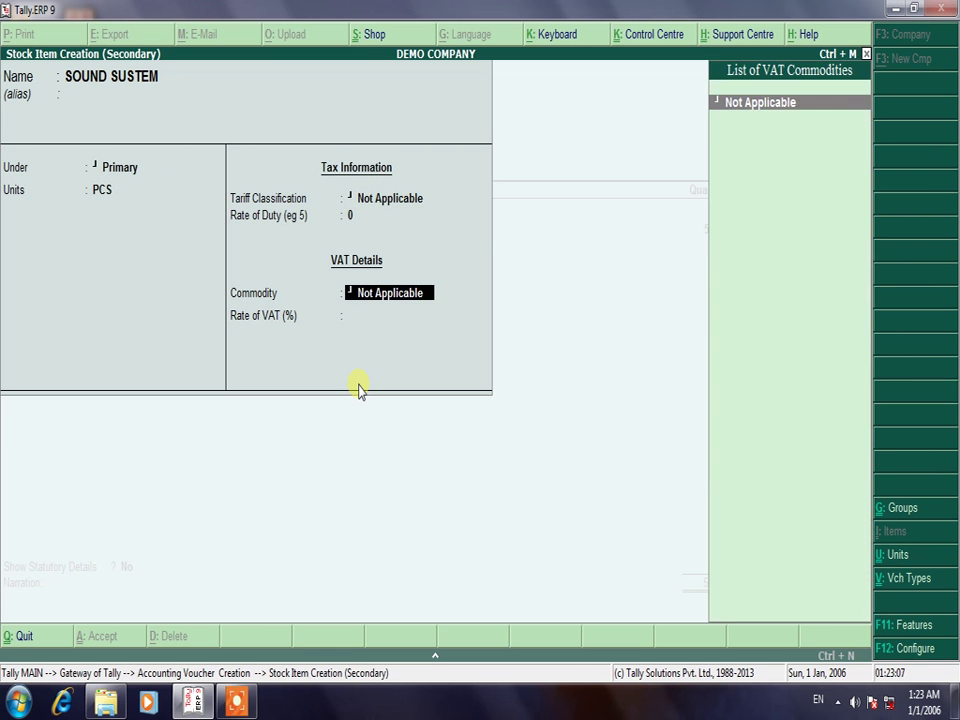
key("Return")
key("Return")
key("Return")
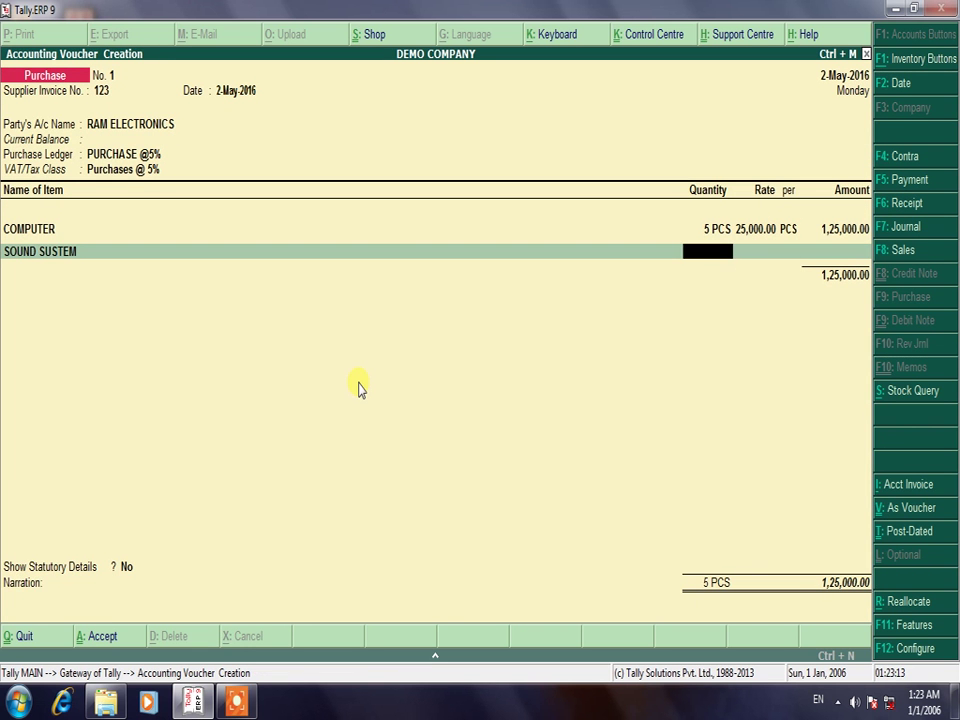
Step: Enter 2 PCS of SOUND SUSTEM at a rate of 5000 per PCS on the purchase voucher
type("2")
key("Return")
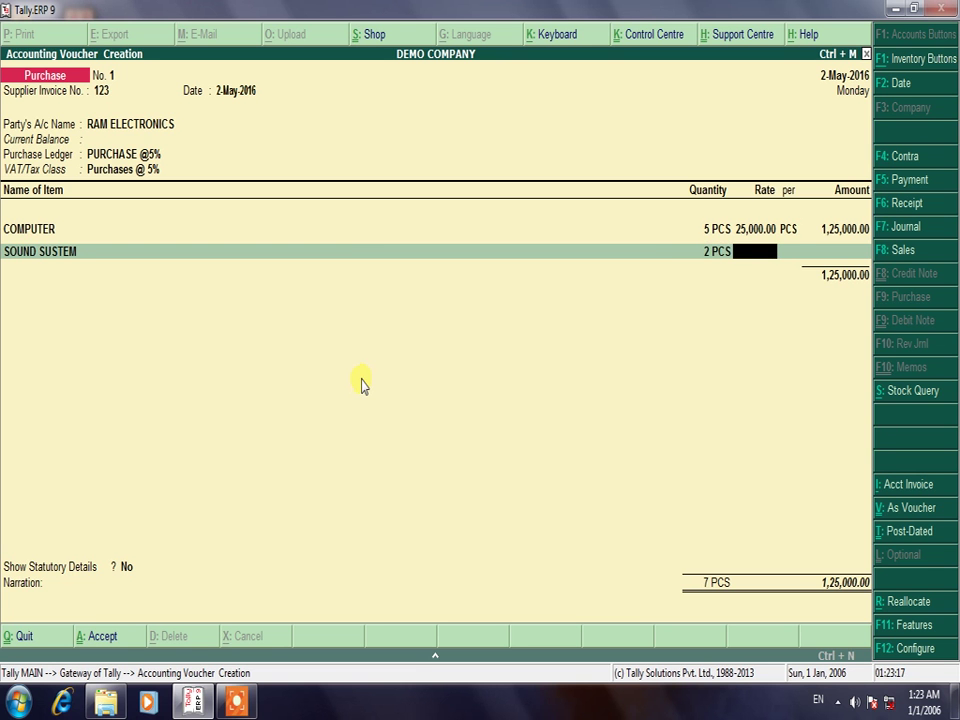
type("5000")
key("Return")
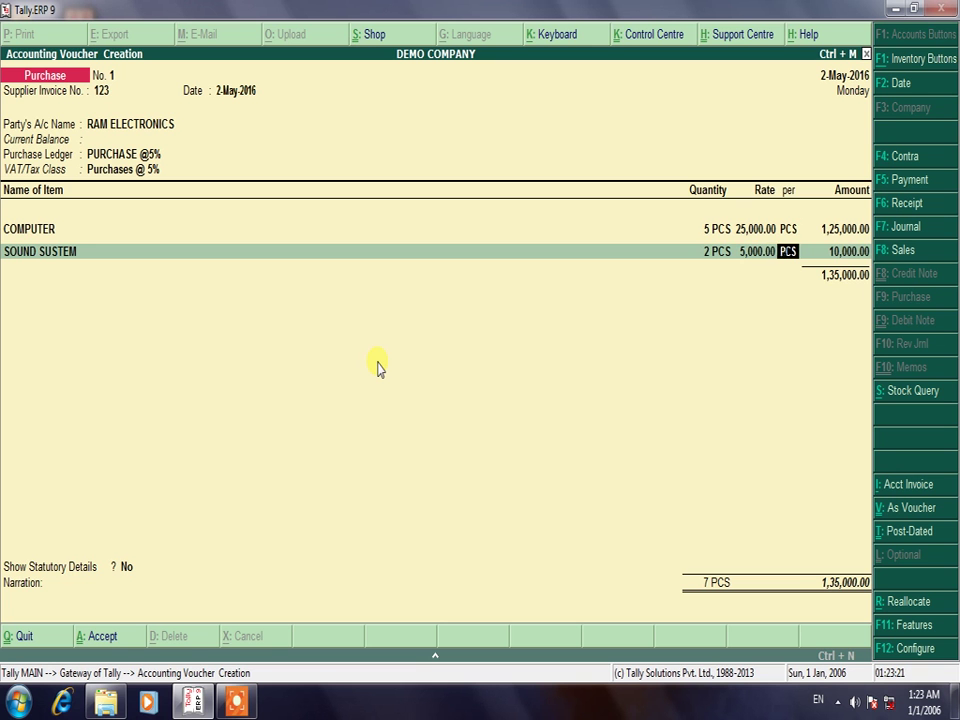
key("Return")
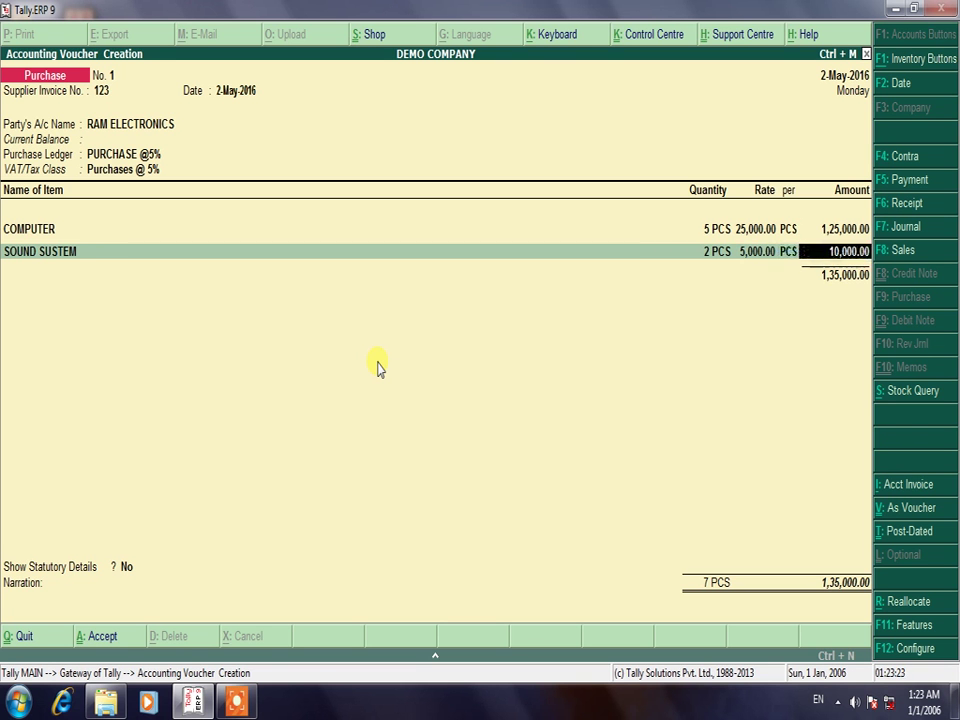
Step: Accept the calculated SOUND SUSTEM amount and end the item list on the purchase voucher
key("Return")
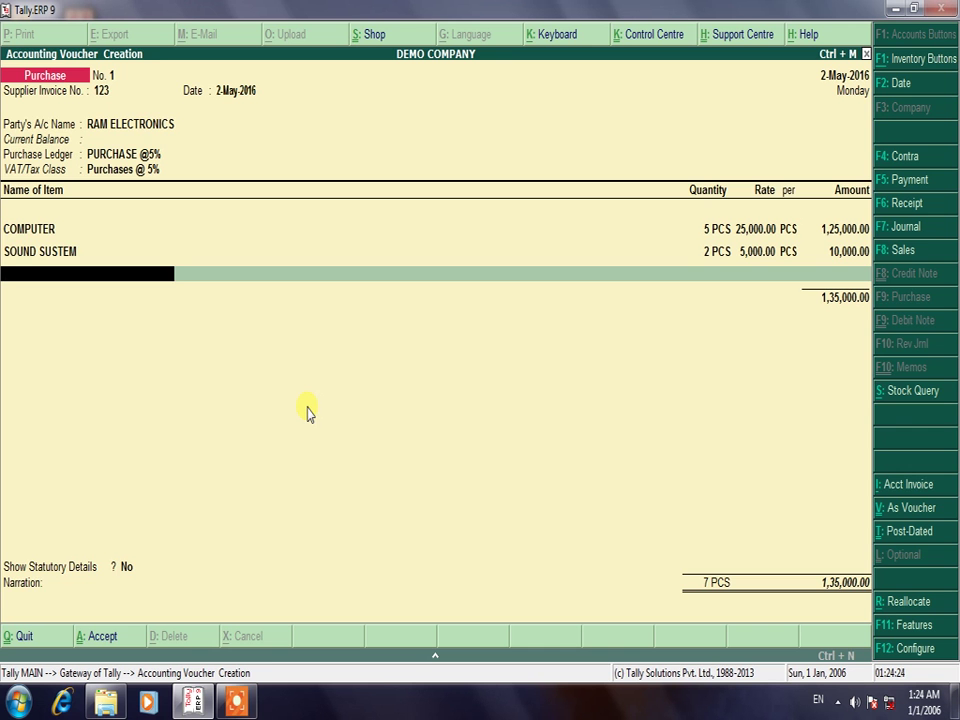
key("alt+c")
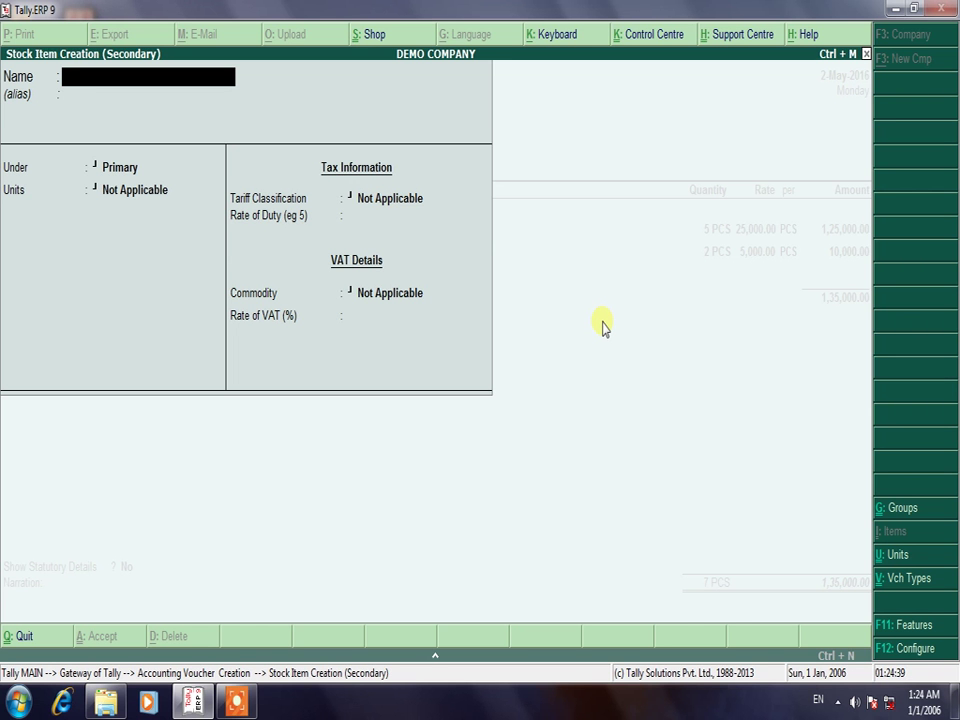
key("Escape")
key("Return")
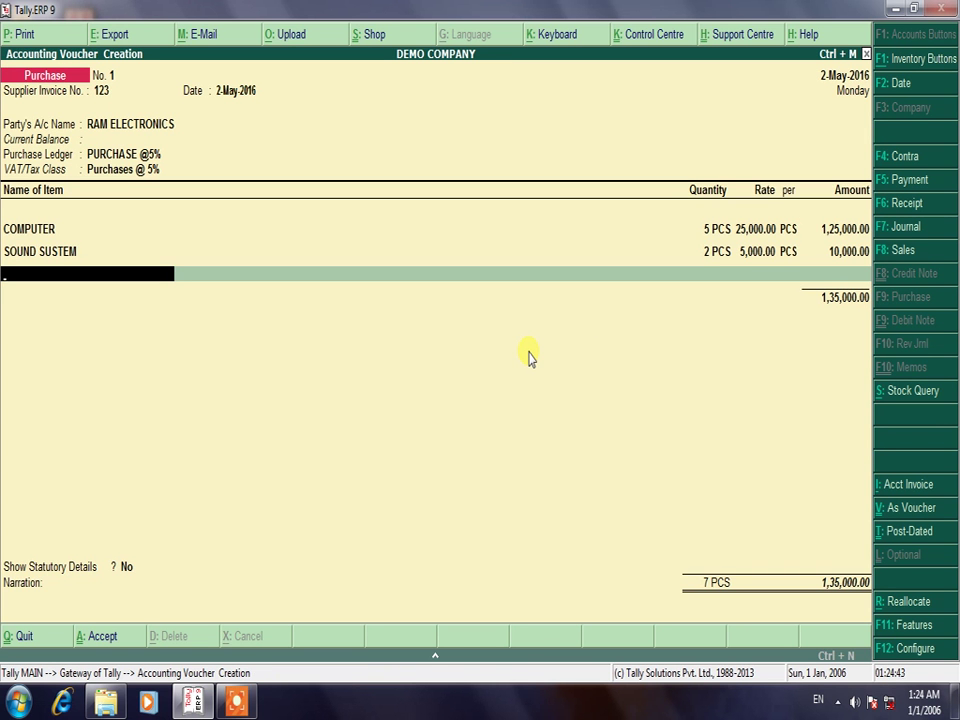
key("Return")
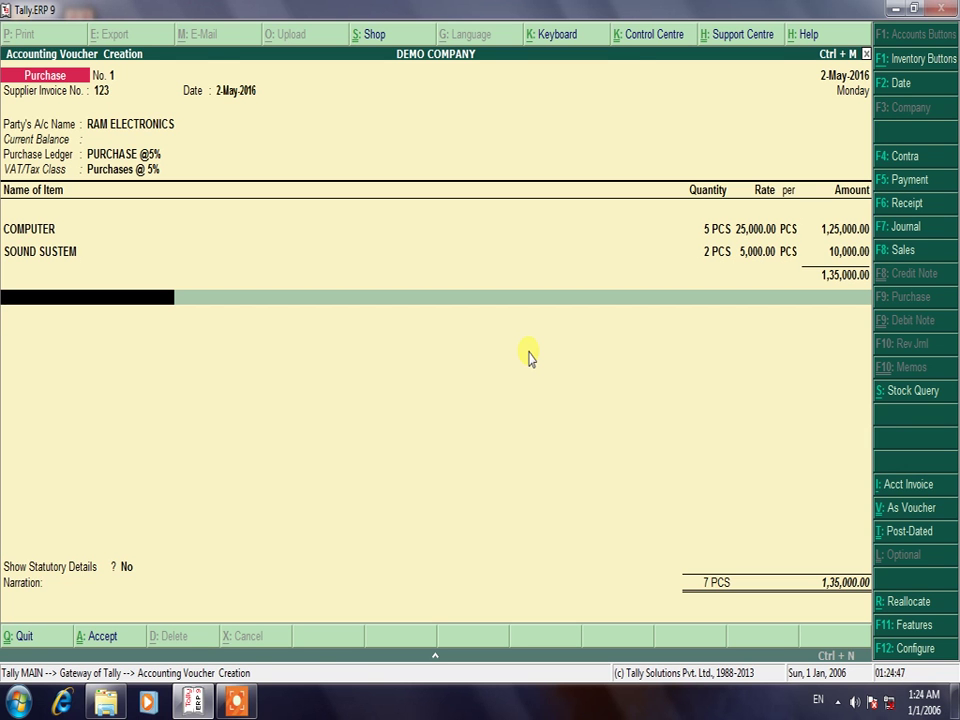
Step: Create a new ledger named INPUT VAT @5% from the voucher and place it under the Duties & Taxes group
key("alt+c")
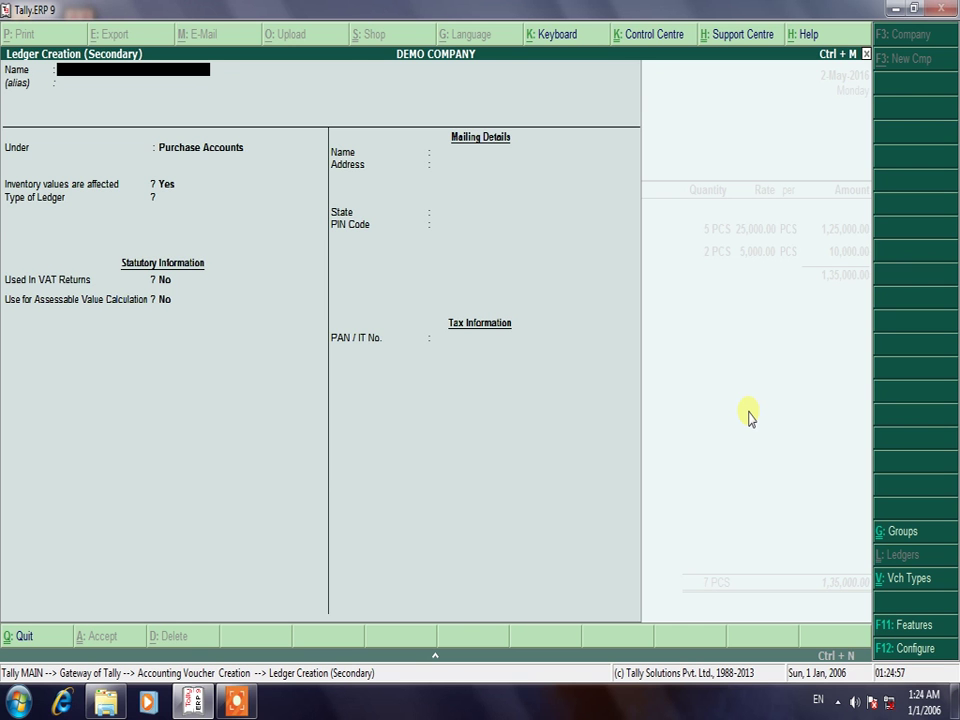
type("INPUT VAT @5%")
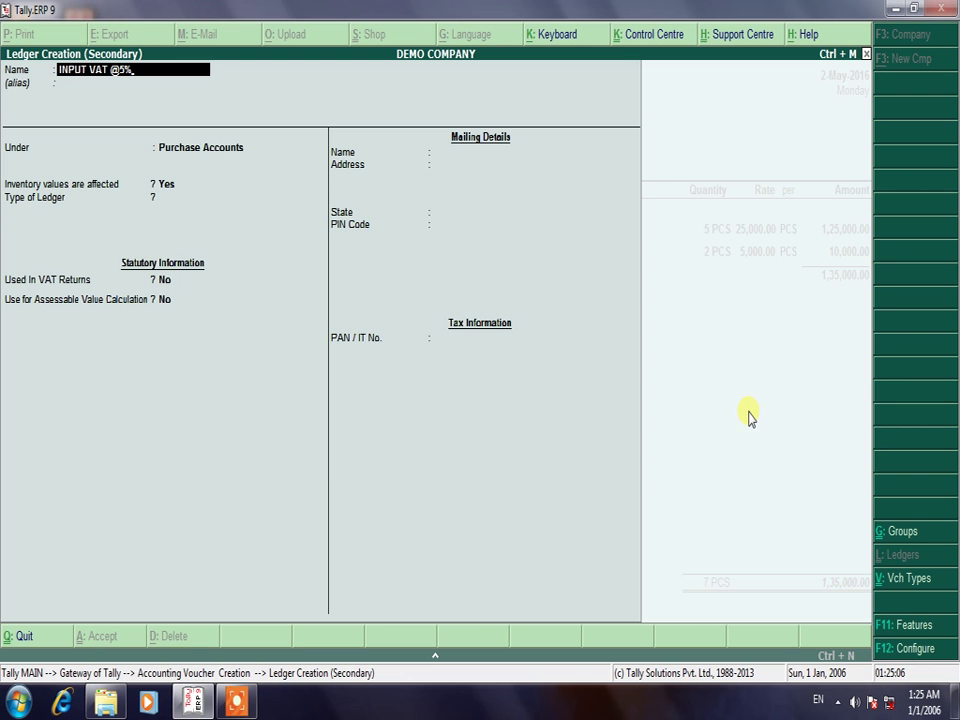
key("Return")
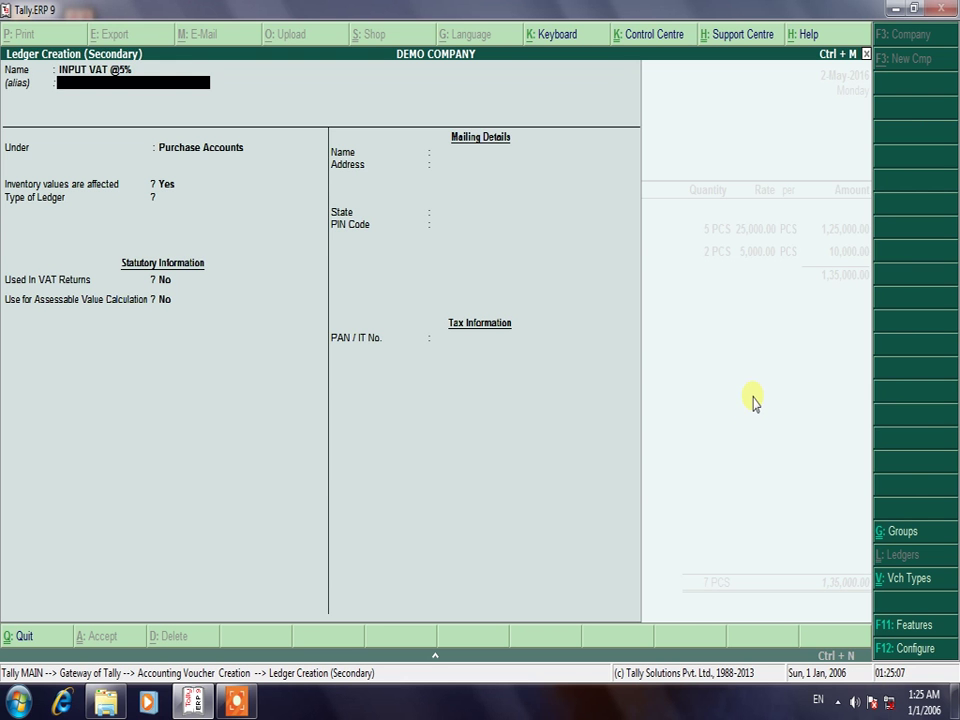
key("Return")
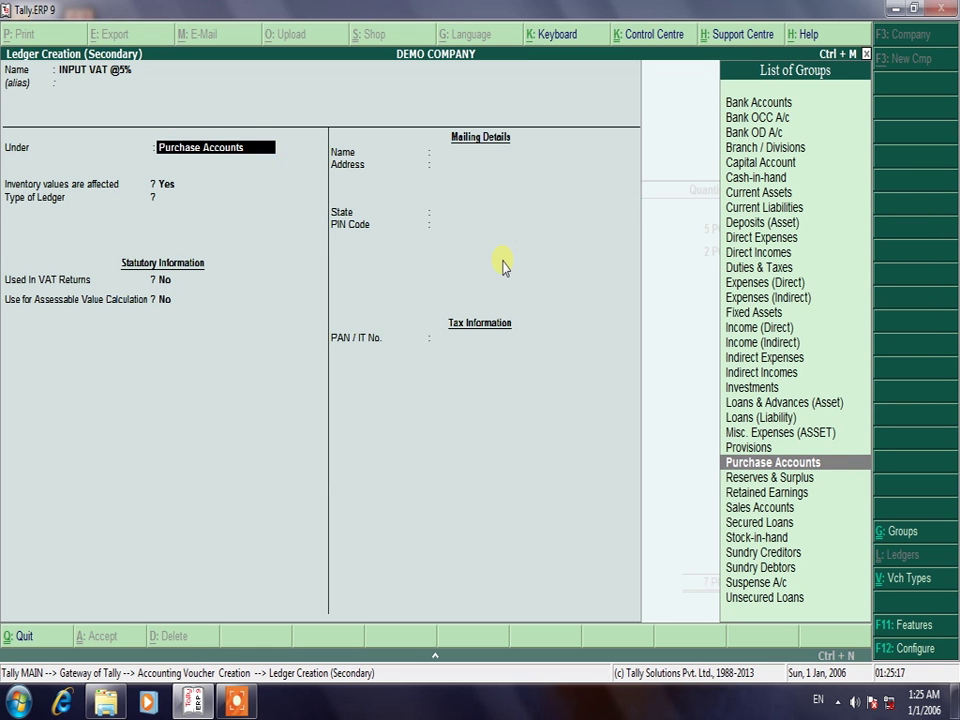
key("Up")
key("Up")
key("Up")
key("Up")
key("Up")
key("Up")
key("Up")
key("Up")
key("Up")
key("Up")
key("Up")
key("Up")
key("Up")
key("Up")
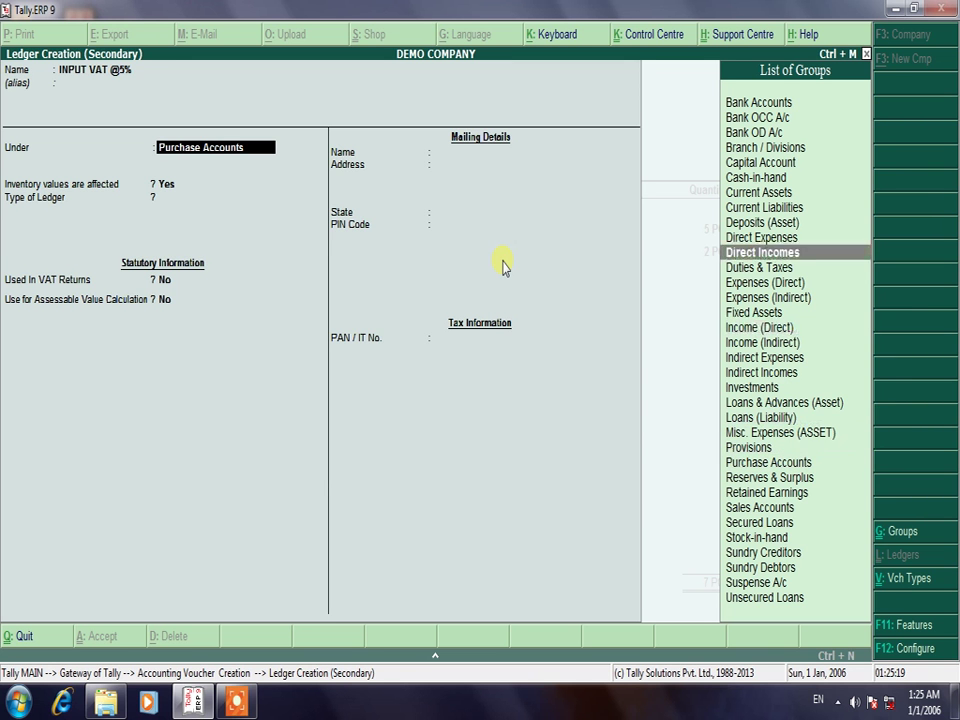
key("Down")
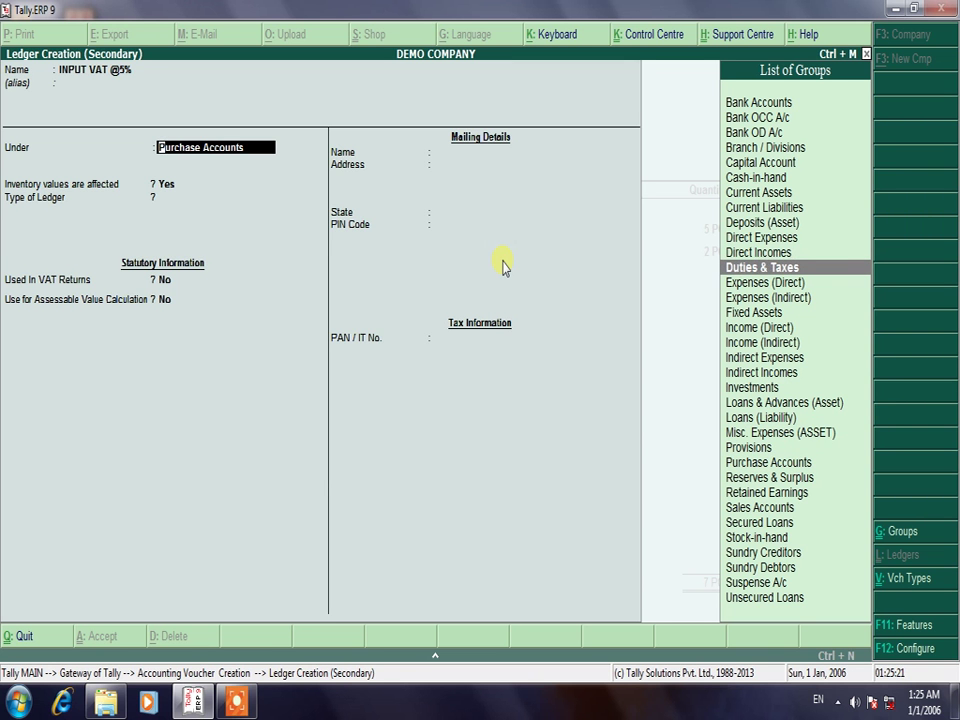
key("Down")
key("Up")
key("Return")
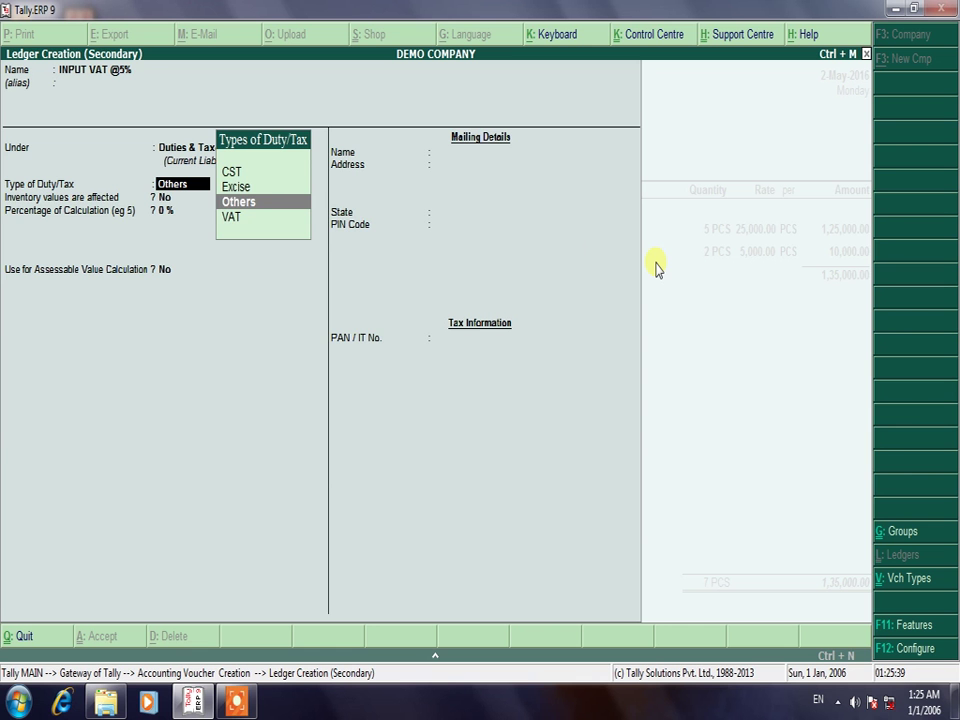
Step: Set the ledger's duty type to VAT, its sub type to Input VAT and its VAT/Tax class to Input VAT @ 5%
key("Down")
key("Return")
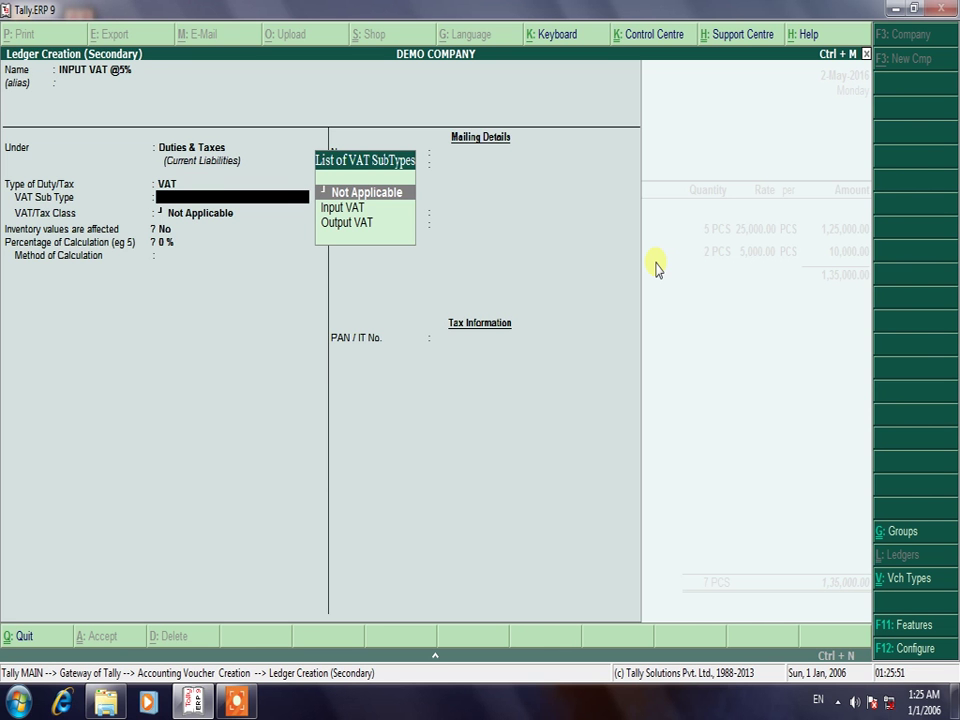
key("Down")
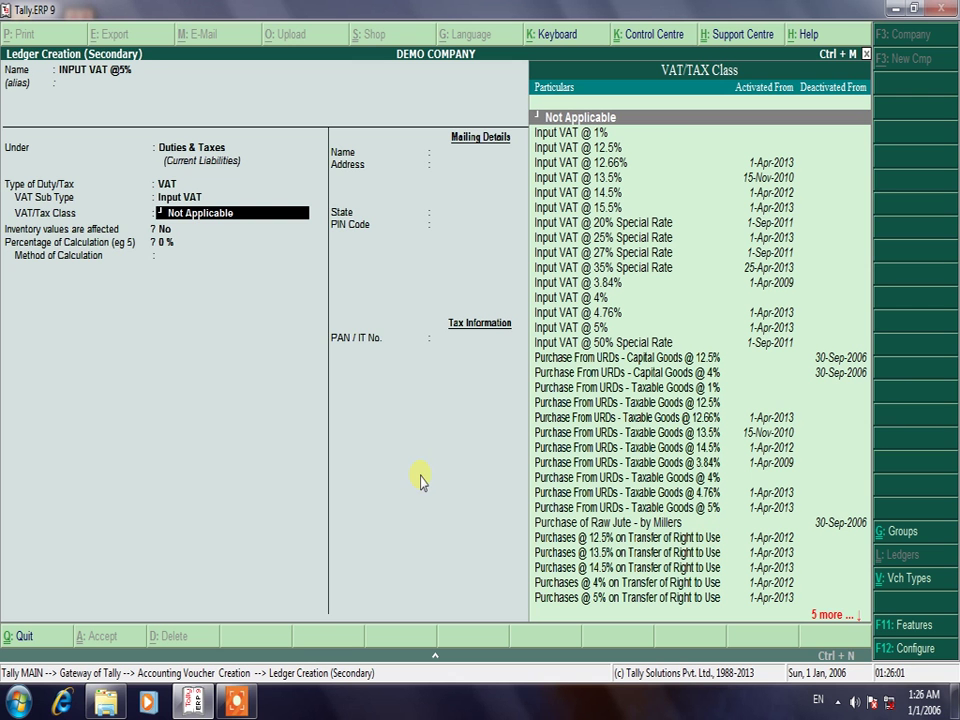
key("Down")
key("Down")
key("Down")
key("Down")
key("Down")
key("Down")
key("Down")
key("Down")
key("Down")
key("Down")
key("Down")
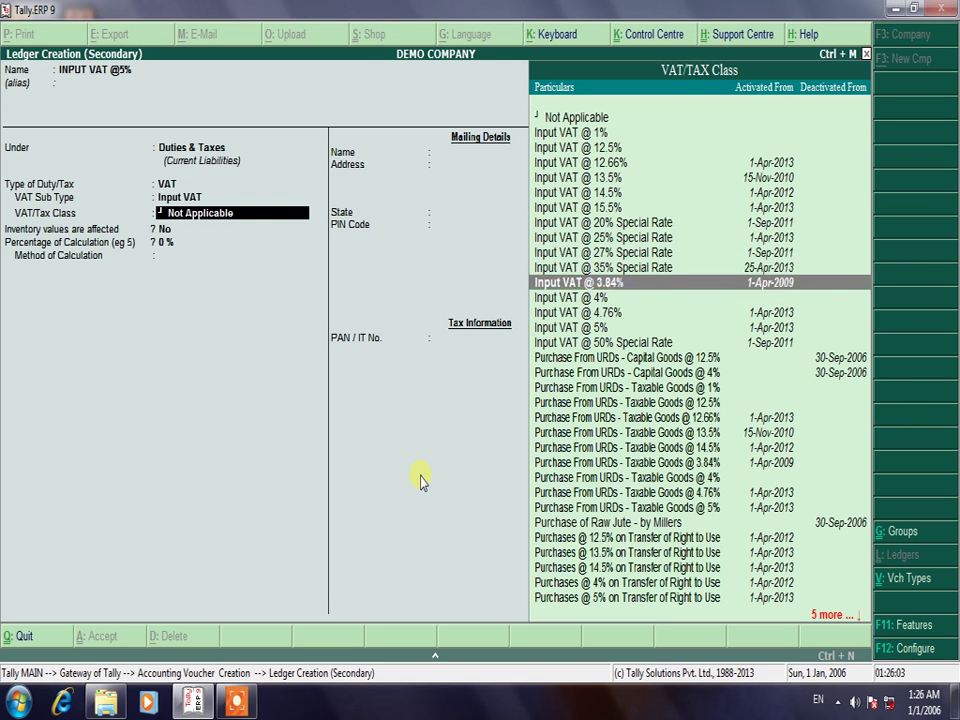
key("Down")
key("Down")
key("Down")
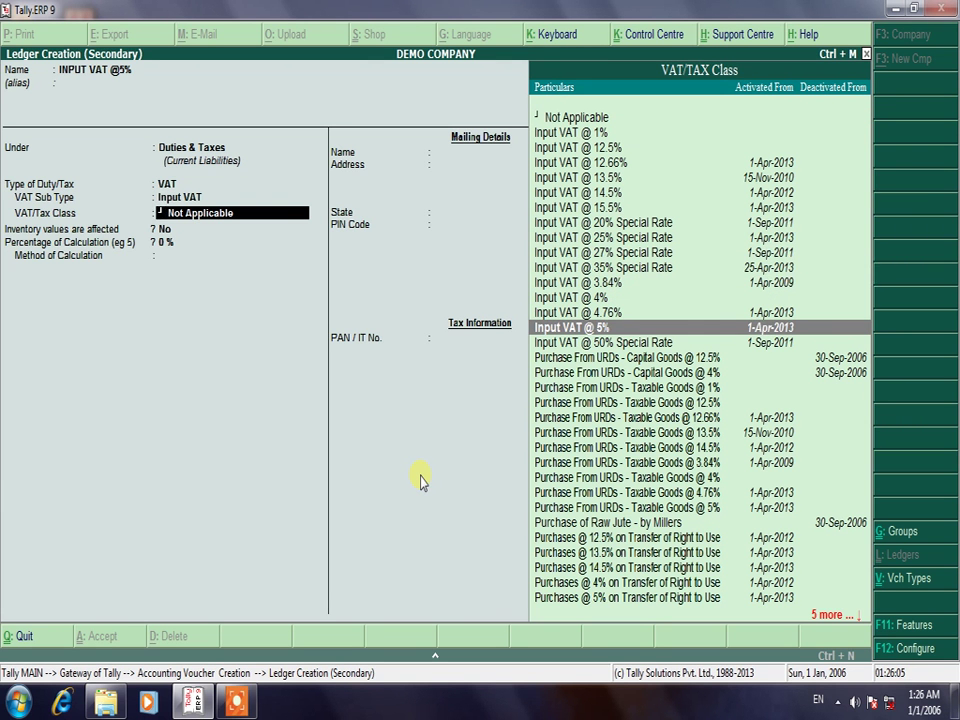
key("Return")
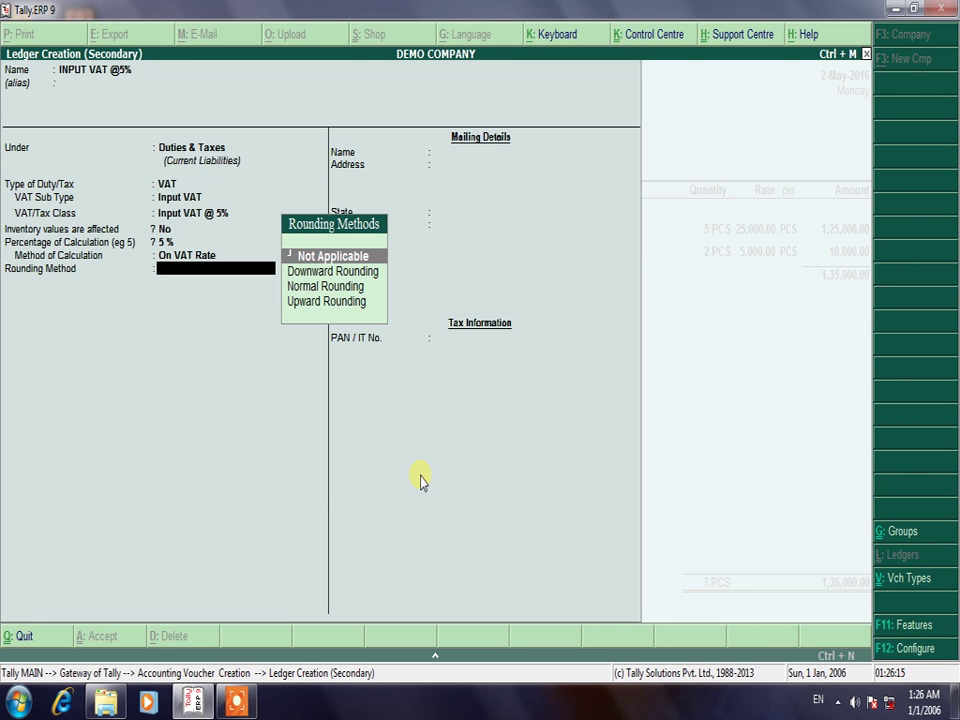
Step: Choose Normal Rounding with a rounding limit of 1 and save the INPUT VAT @5% ledger
key("Down")
key("Down")
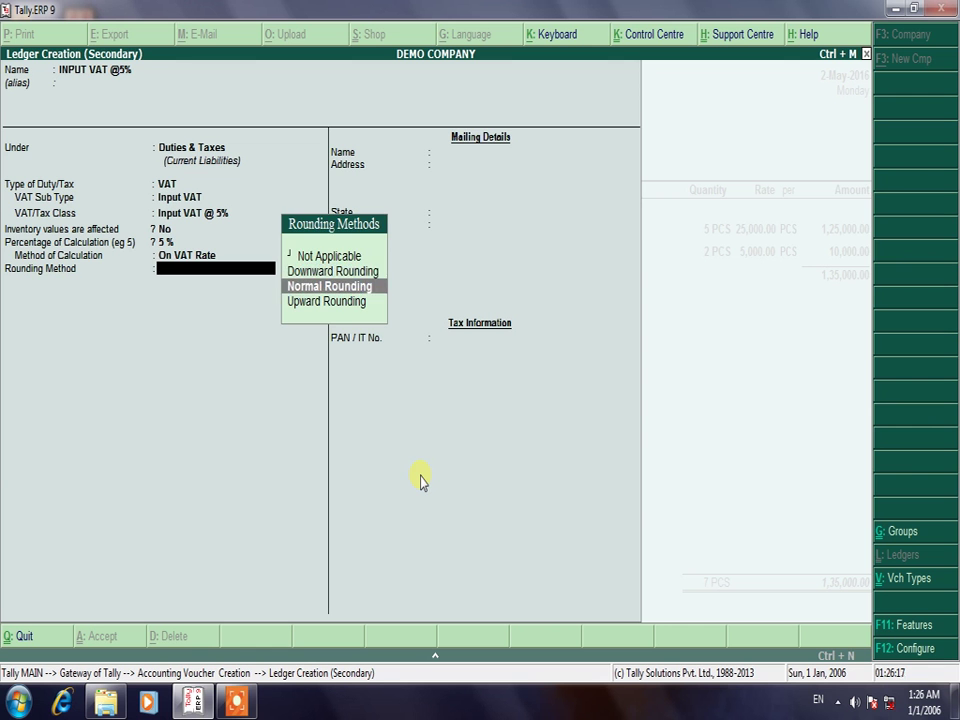
key("Return")
type("1")
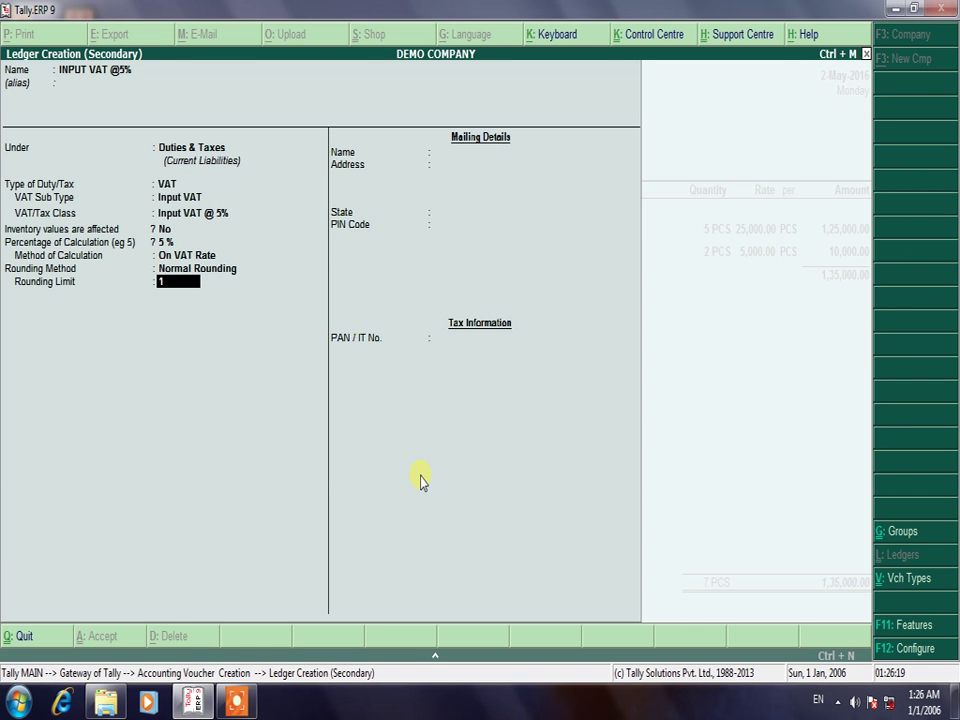
key("Return")
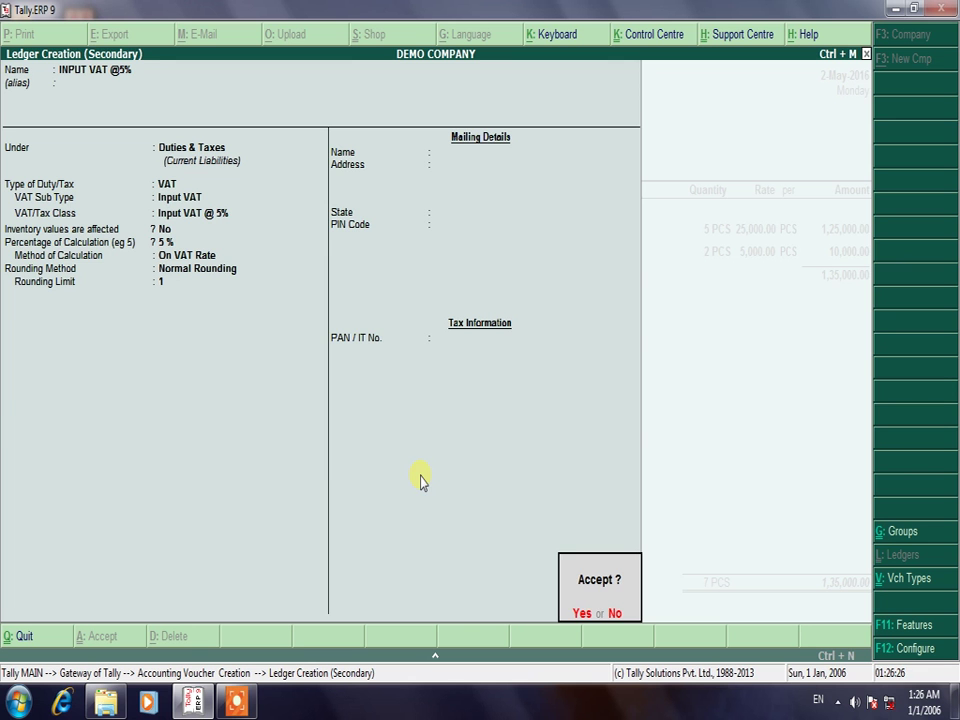
key("y")
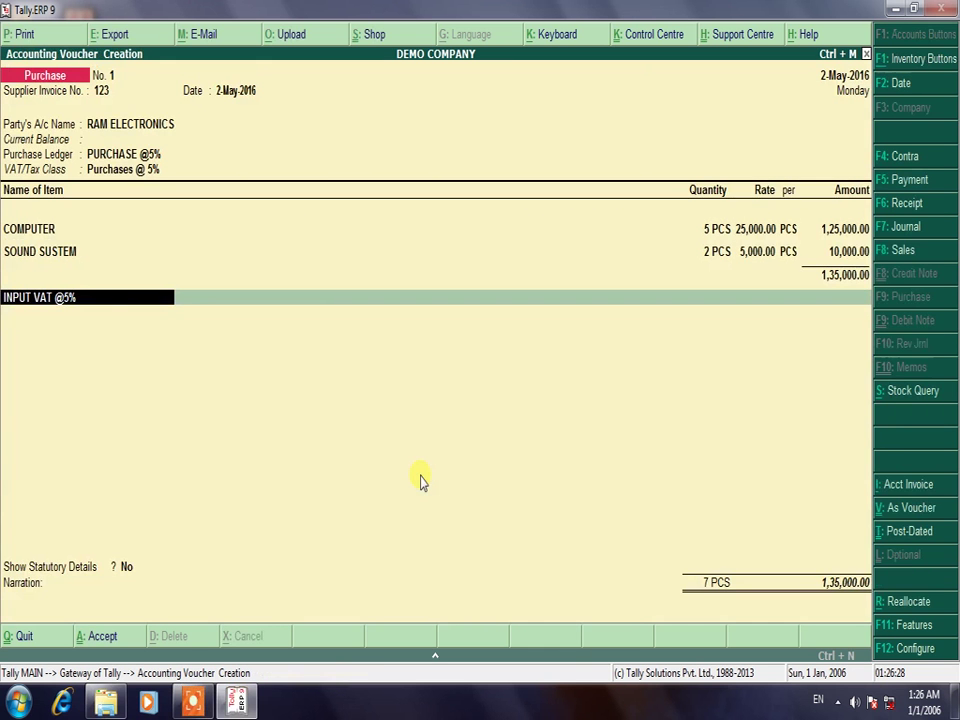
Step: Apply the INPUT VAT @5% ledger to the purchase voucher with its calculated amount, leaving statutory details set to No
key("Return")
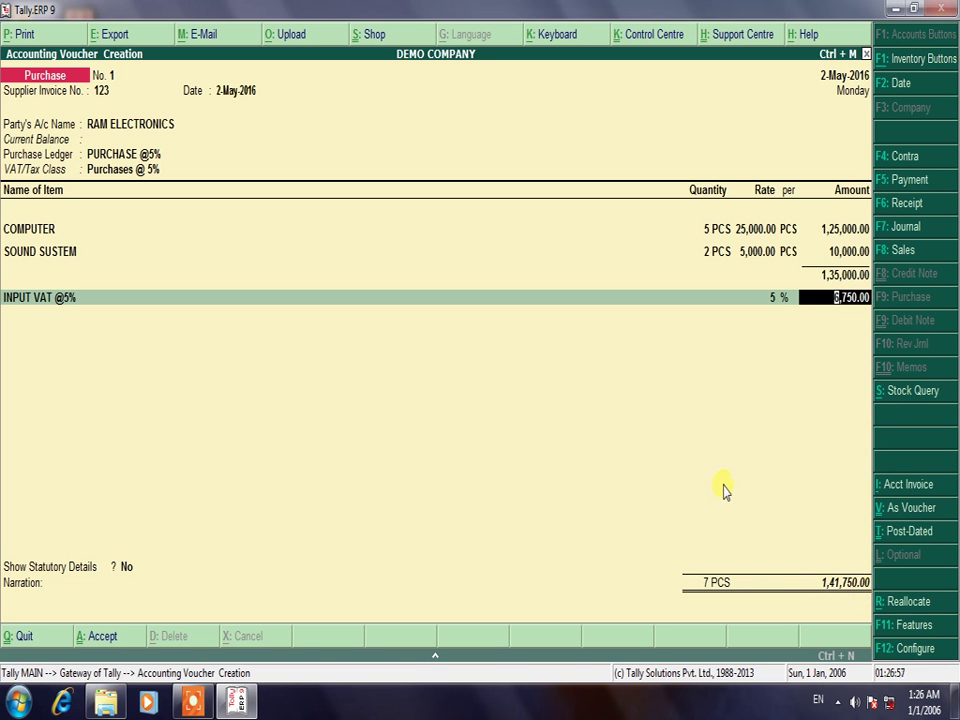
key("Return")
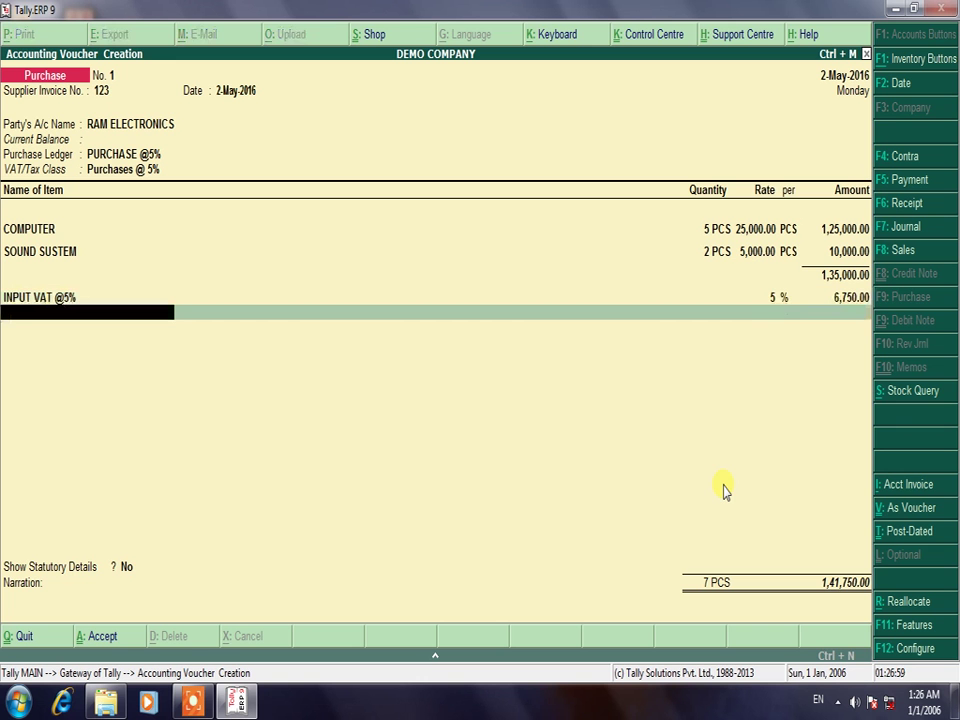
key("Return")
key("Return")
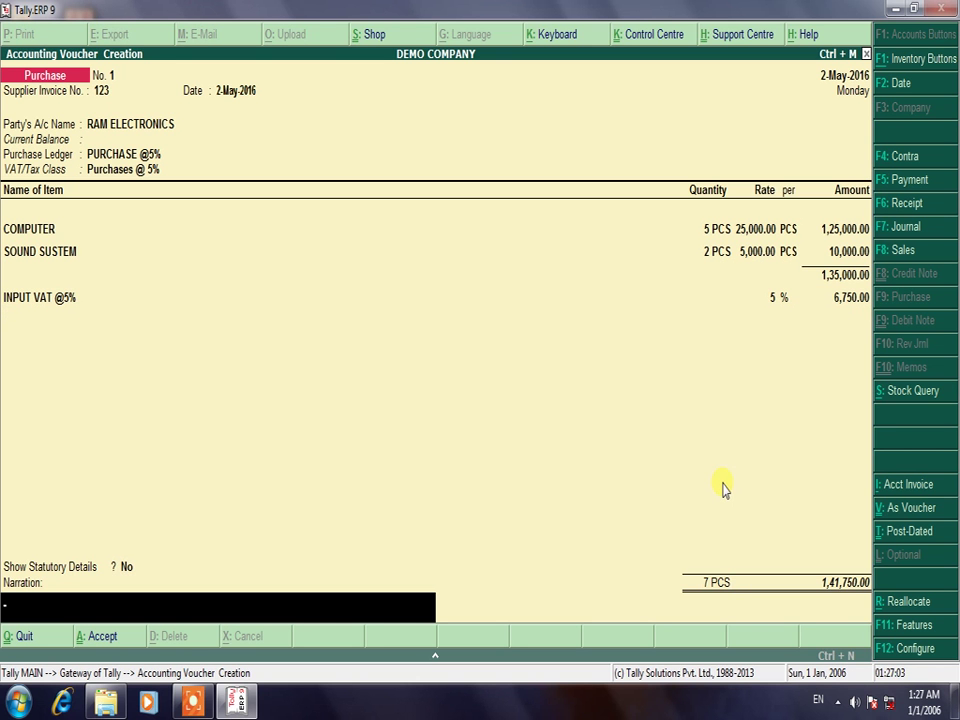
Step: Enter the narration "BEING ABONE ITEMS PURCHASED FROM ABOVE PARTY ON CREDIT." and save the purchase voucher
type("BEING ABONE ITEMS")
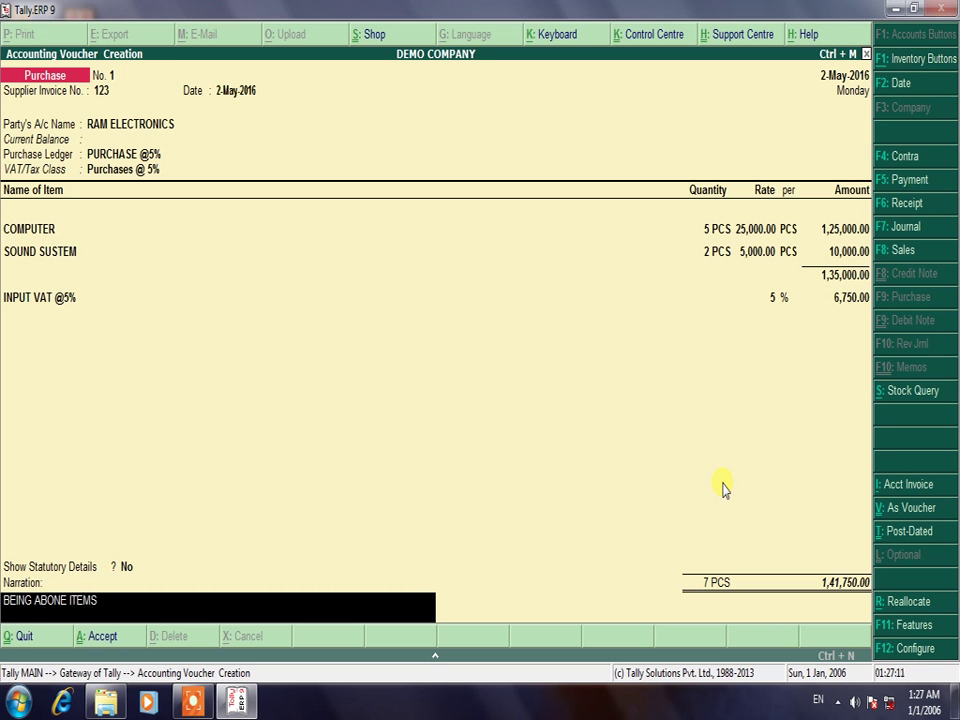
type(" PURCHASED AB")
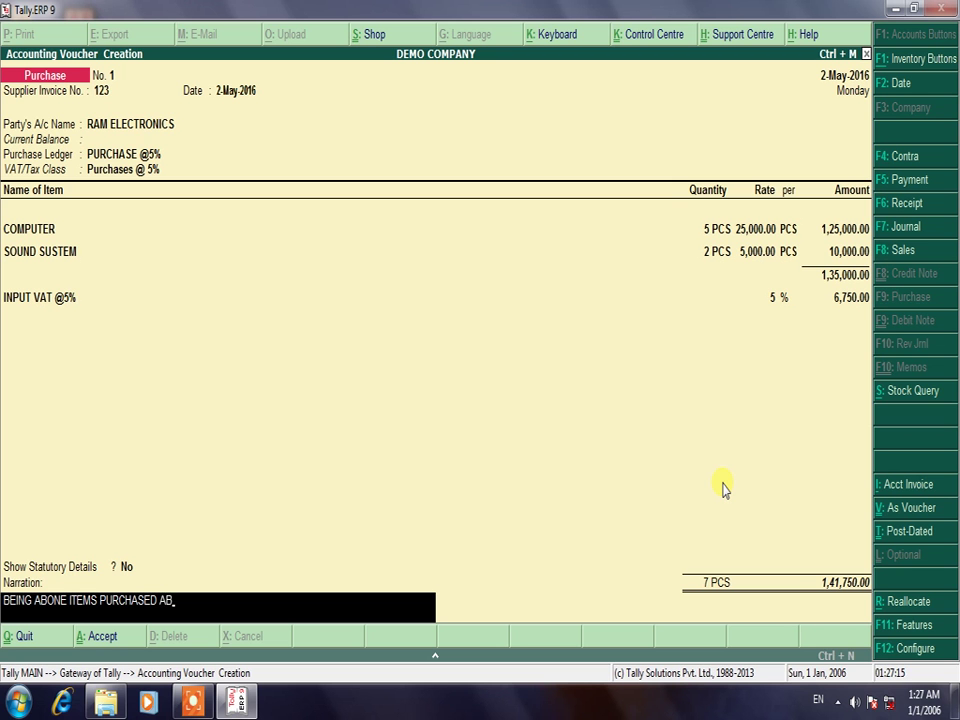
key("BackSpace")
key("BackSpace")
type("FROM ABOVE PAR")
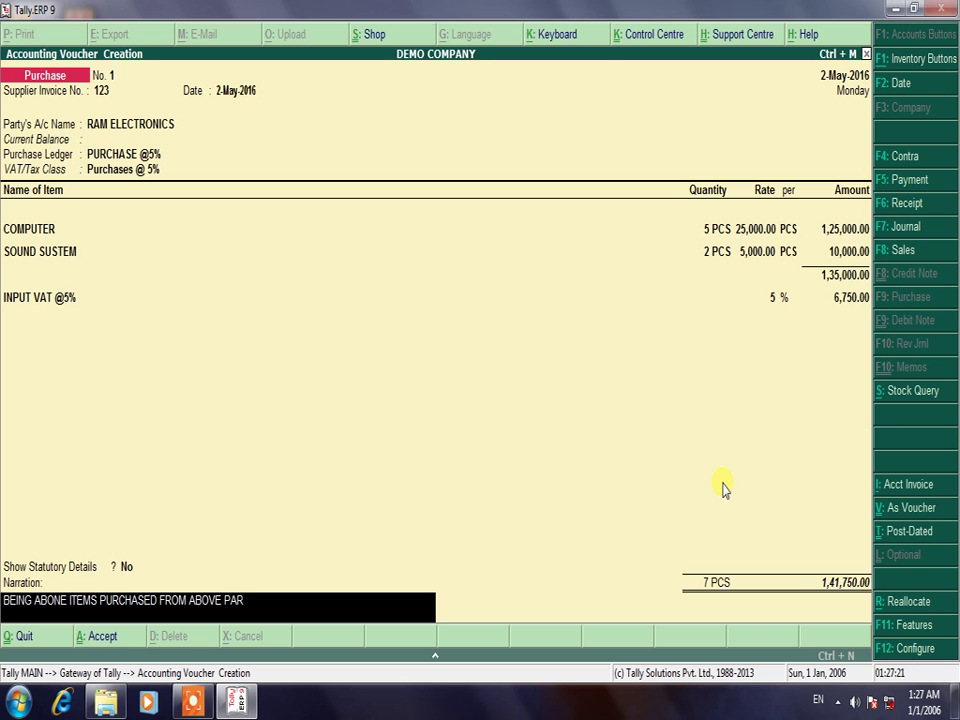
type("TY ON CREDIT.")
key("Return")
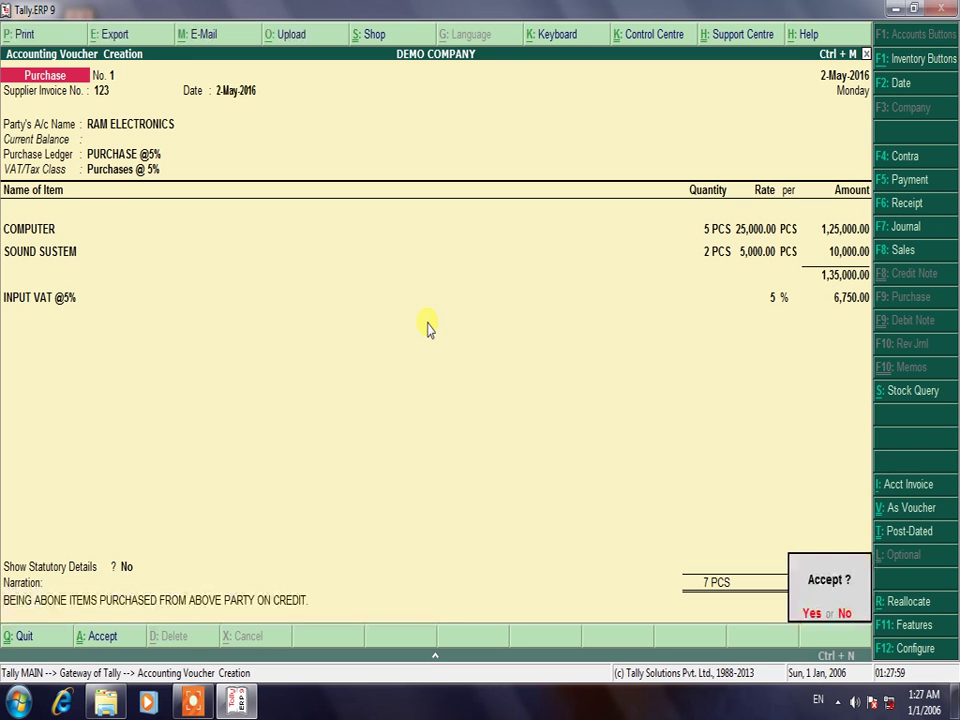
key("Return")
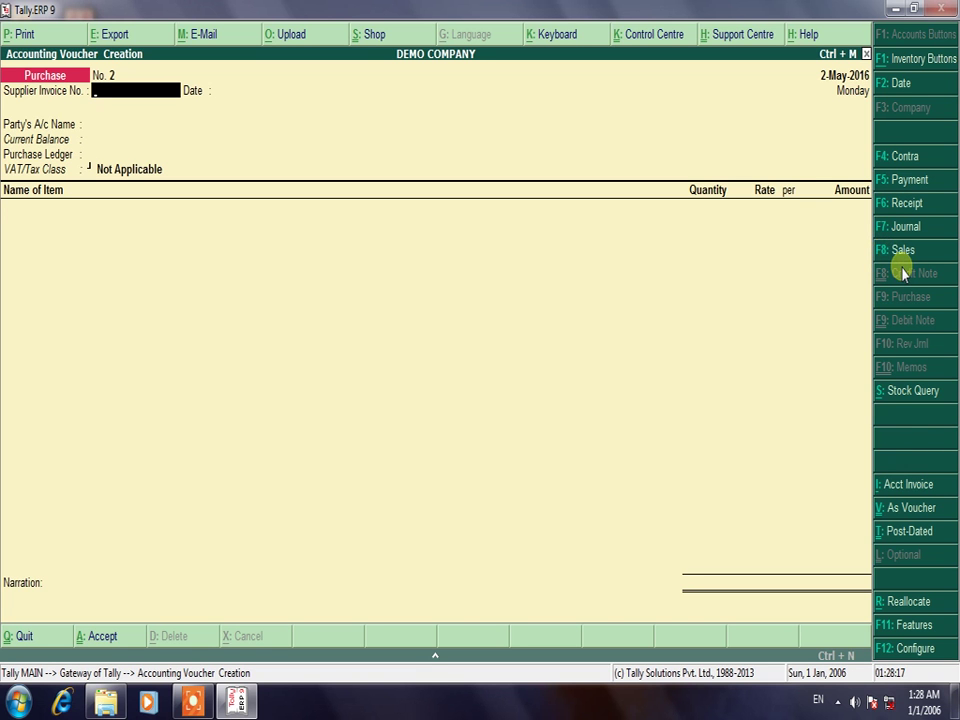
Step: Start a sales voucher dated 2-Jun-2016 and enter 4587 as its reference
key("F8")
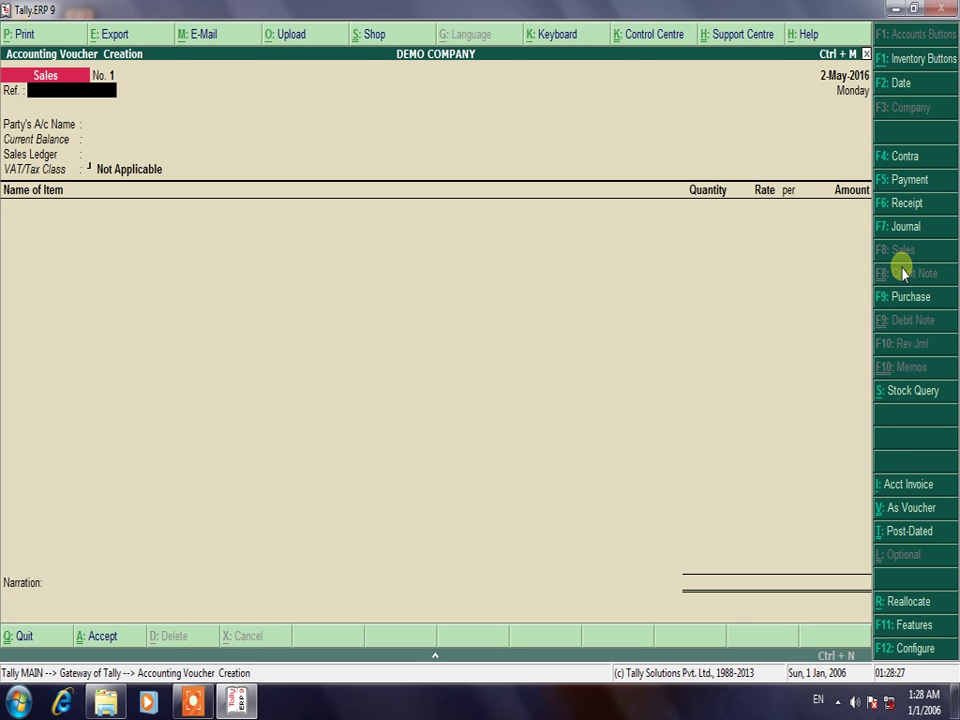
key("F2")
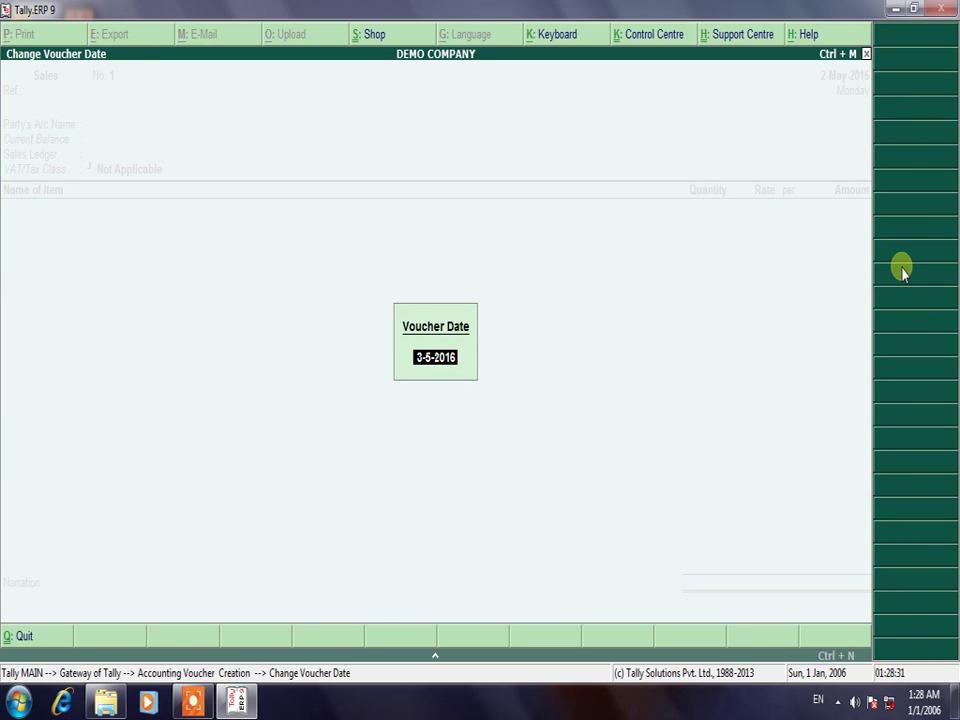
type("2/6")
key("Return")
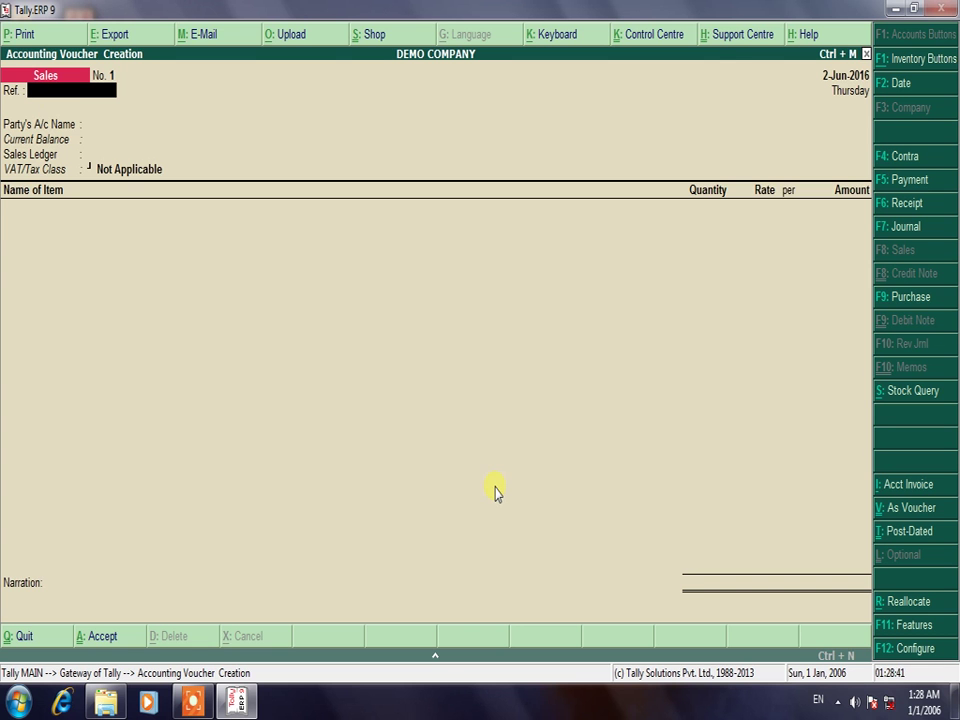
type("4587")
key("Return")
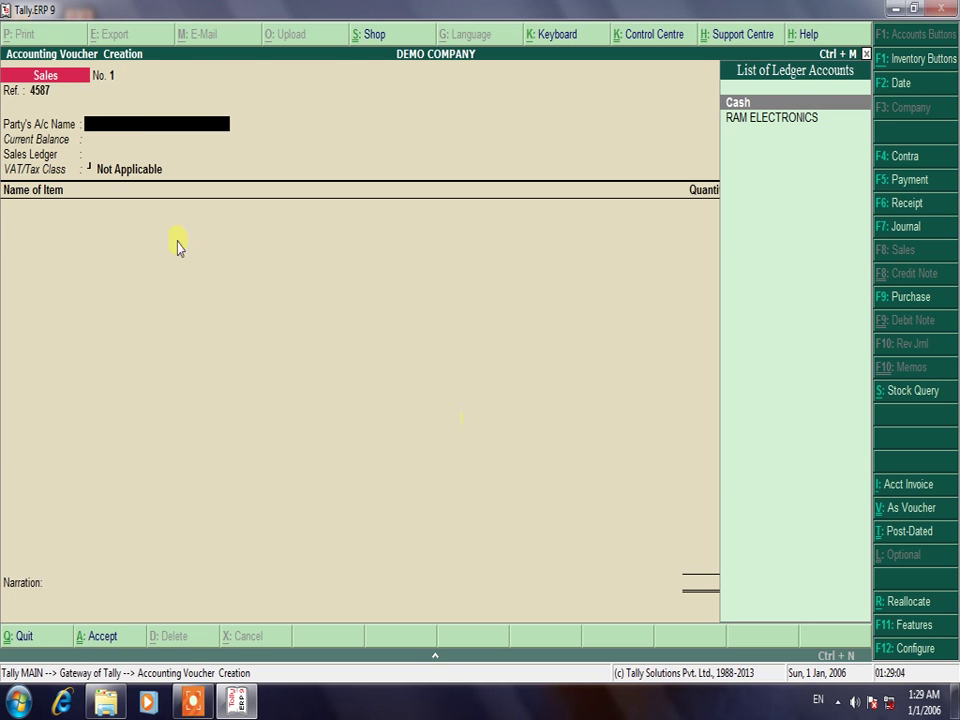
Step: Create a new ledger with the customer's name from the voucher's party field and place it under Sundry Debtors
key("alt+c")
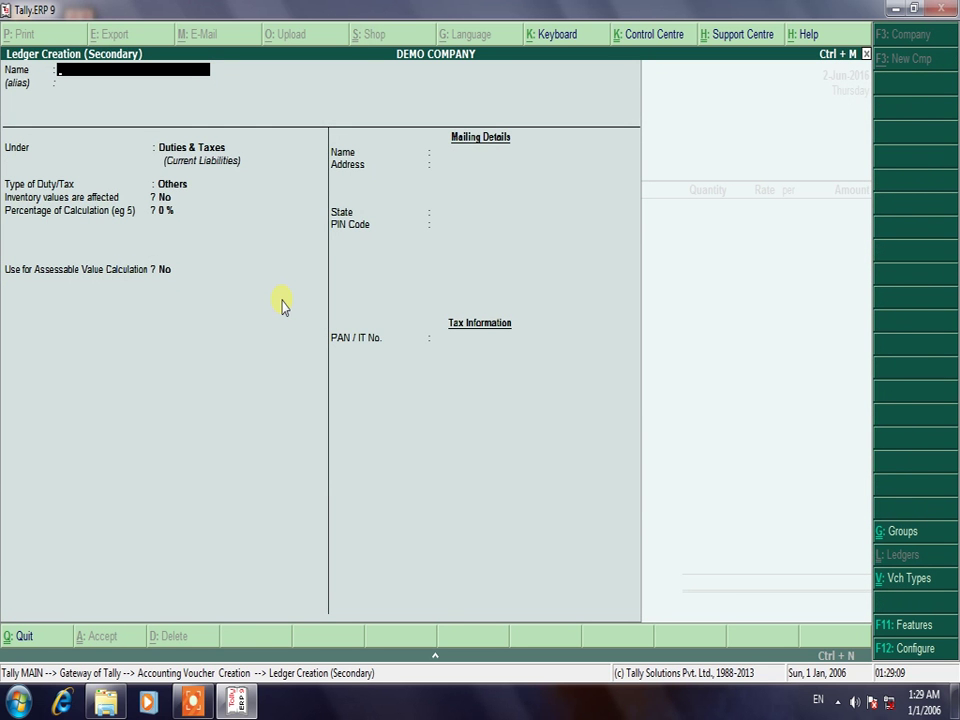
type("SHYAM")
key("Return")
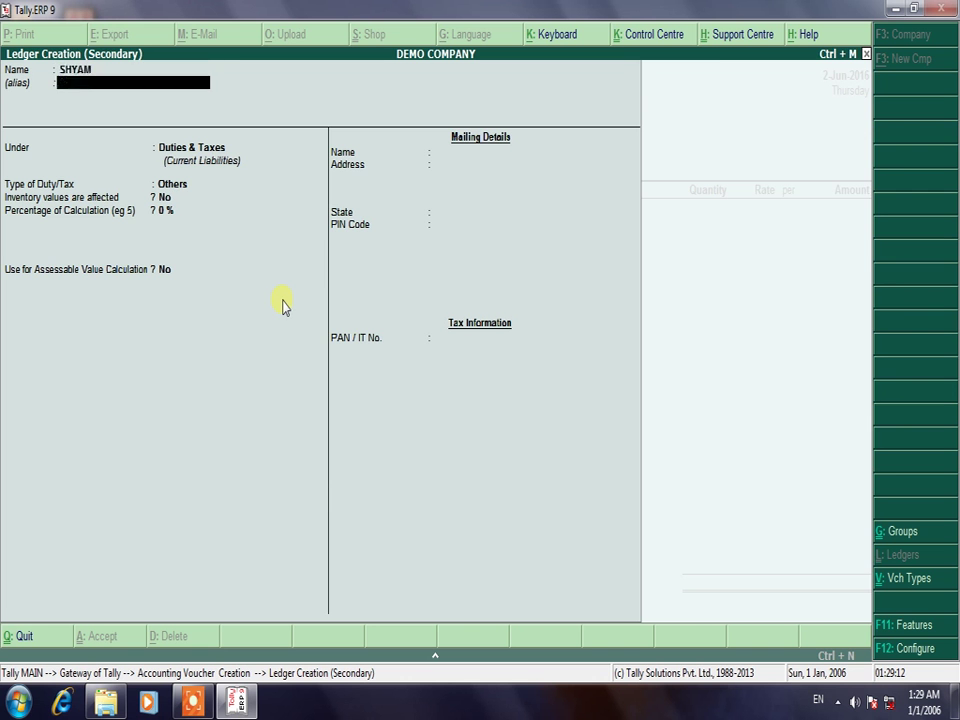
key("Return")
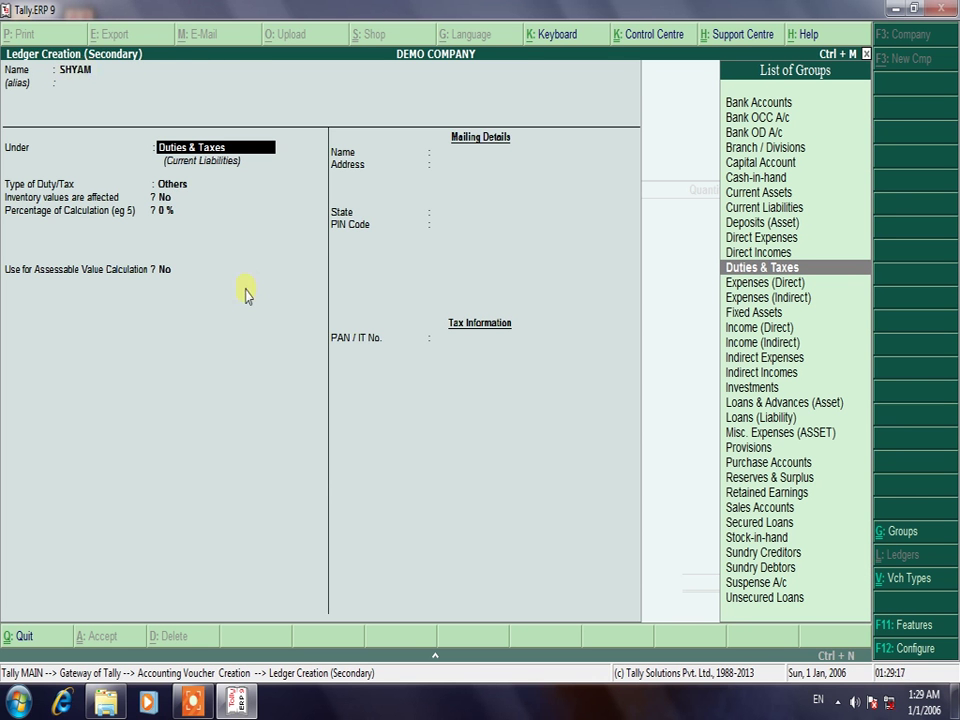
key("Down")
key("Down")
key("Down")
key("Down")
key("Down")
key("Down")
key("Down")
key("Down")
key("Down")
key("Down")
key("Down")
key("Down")
key("Down")
key("Down")
key("Down")
key("Down")
key("Down")
key("Down")
key("Down")
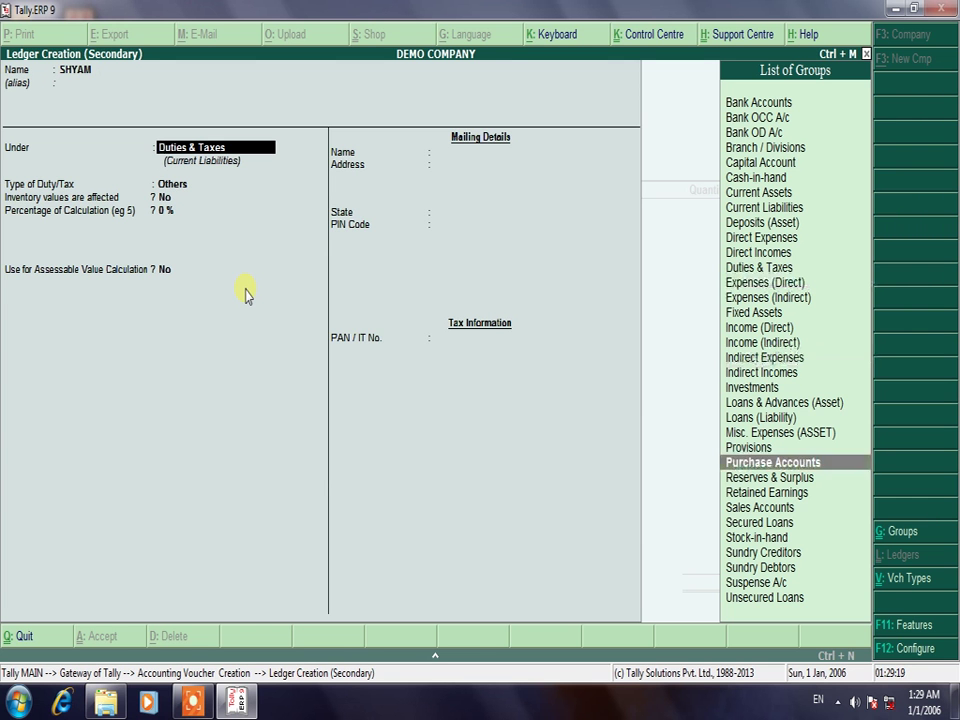
key("Down")
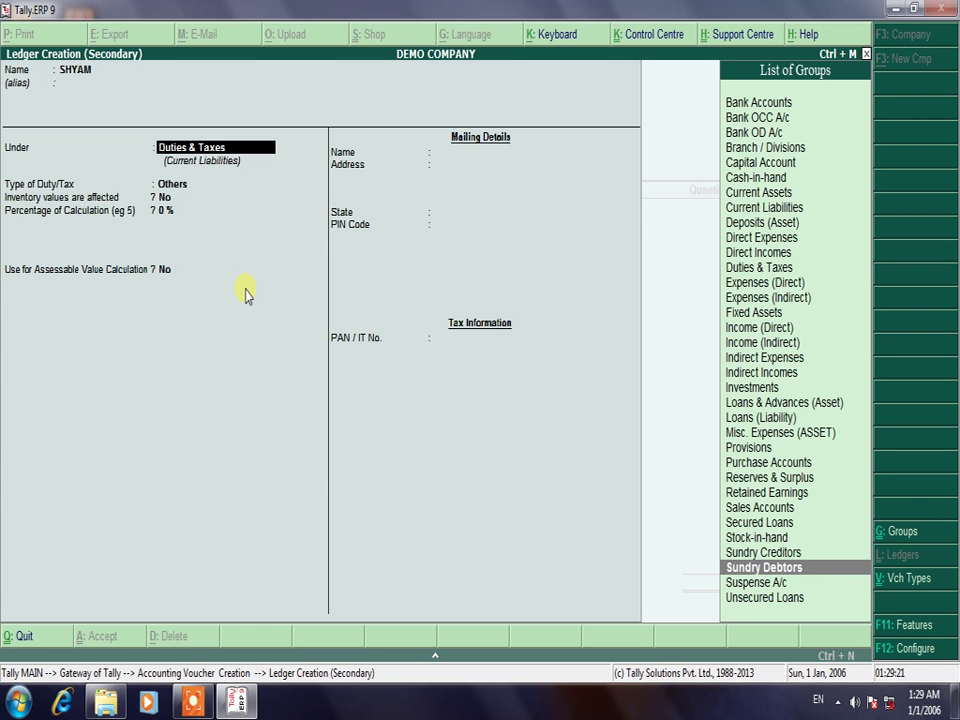
key("Return")
Step: Keep bill-by-bill balances on, inventory values off and the default mailing and tax details, and save the customer ledger
key("Return")
key("Return")
key("Return")
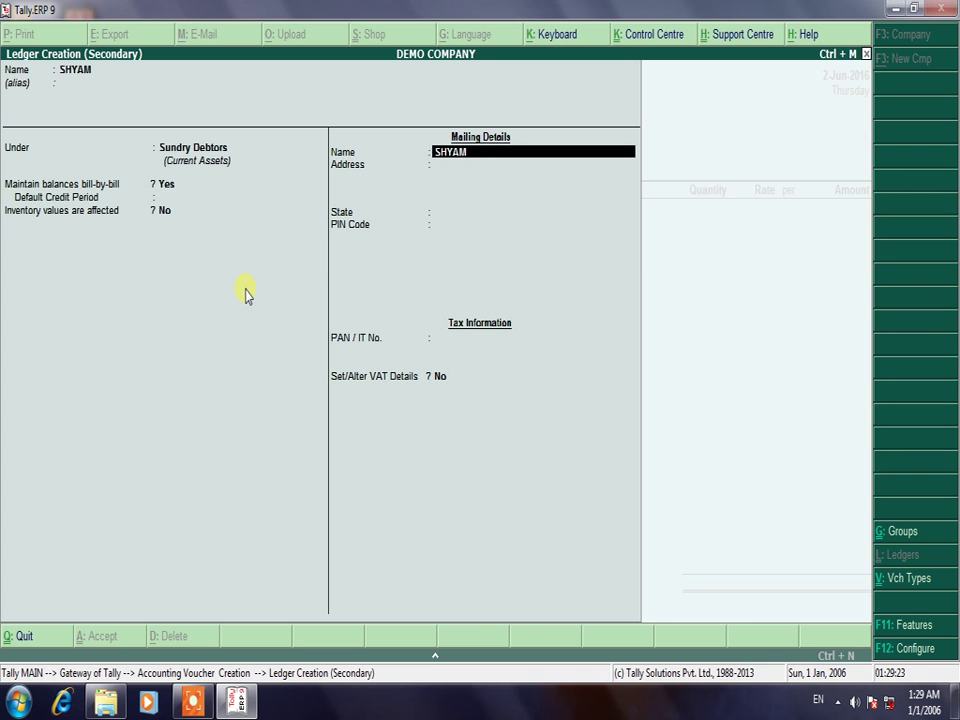
key("Return")
key("Return")
key("Return")
key("Return")
key("Return")
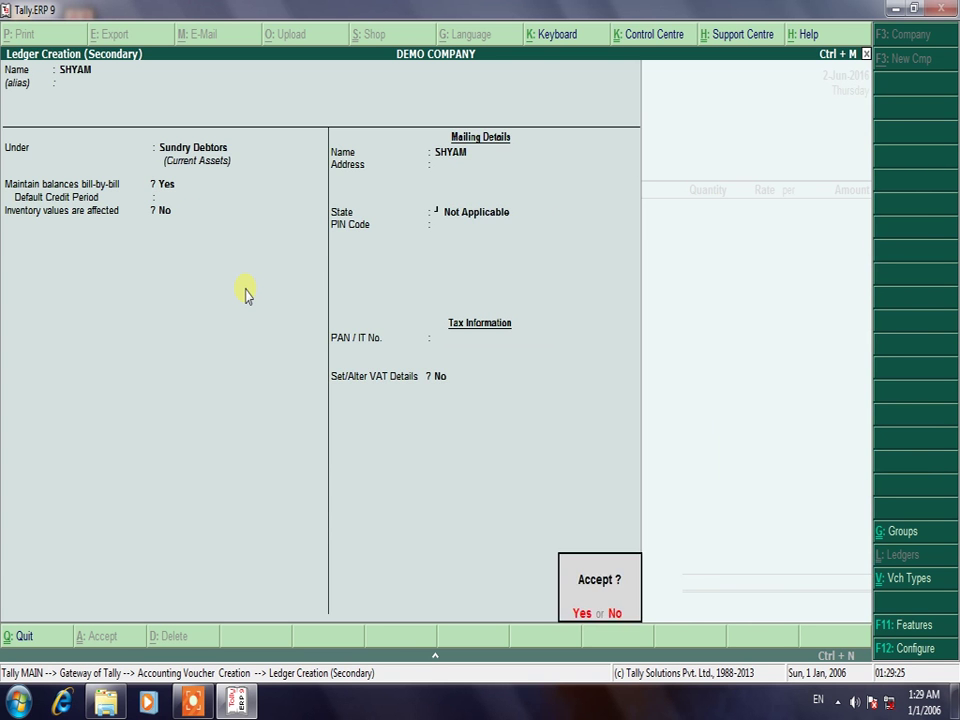
key("Return")
Step: Use the new customer as the voucher's party, leaving the despatch, order and buyer's details at their defaults
key("Return")
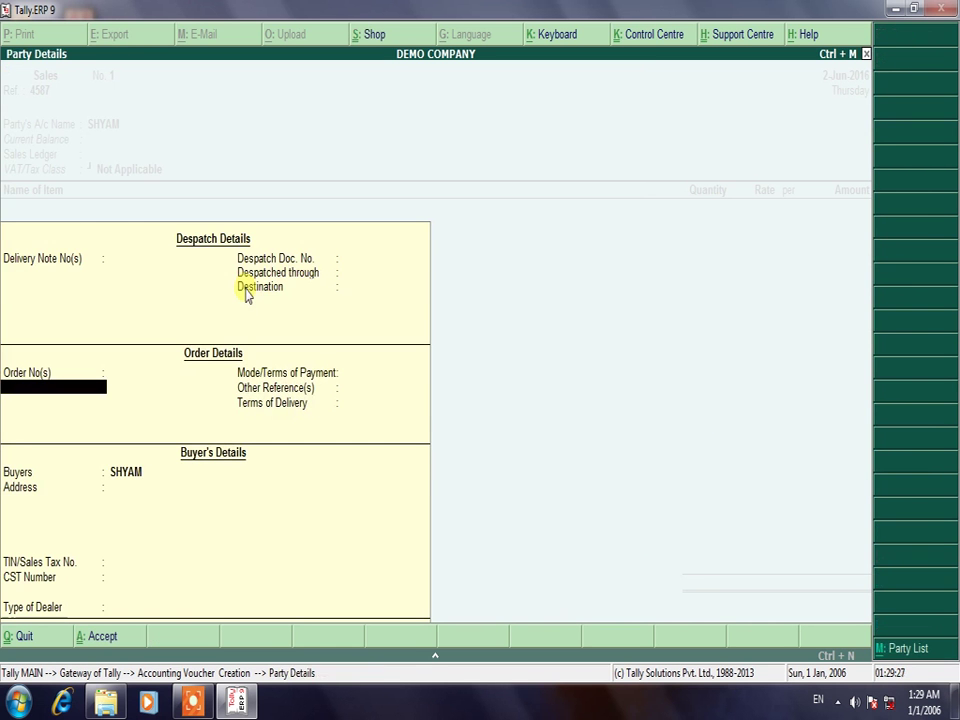
key("Return")
key("Return")
key("Return")
key("Return")
key("Return")
key("Return")
key("Return")
key("Return")
key("Return")
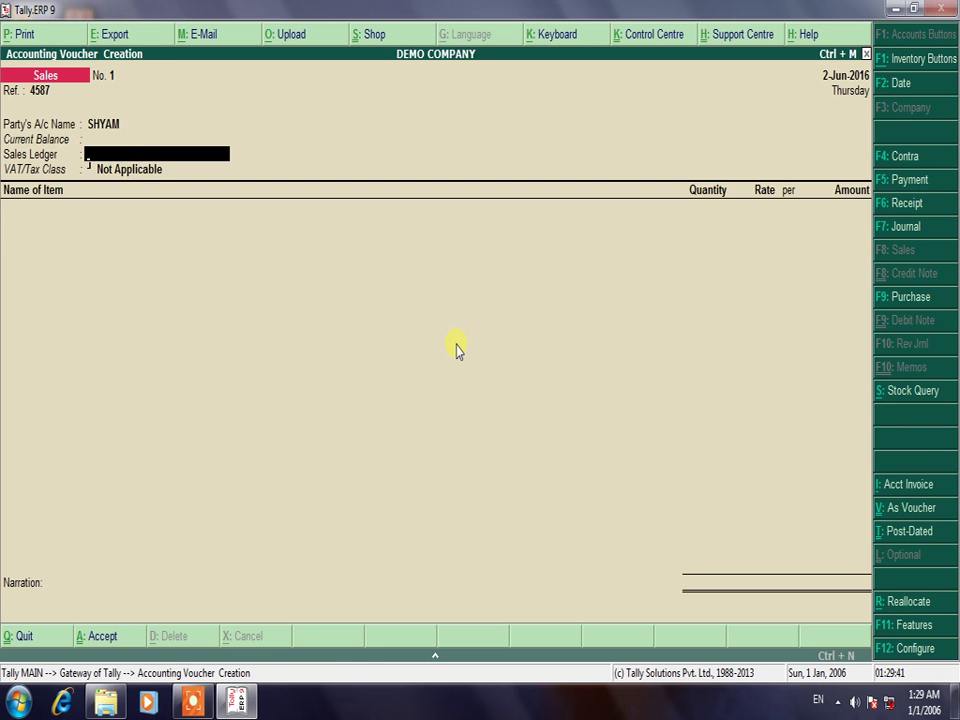
Step: Create a new ledger named SALES @5% from the voucher's sales ledger field and place it under Sales Accounts
key("alt+c")
type("S")
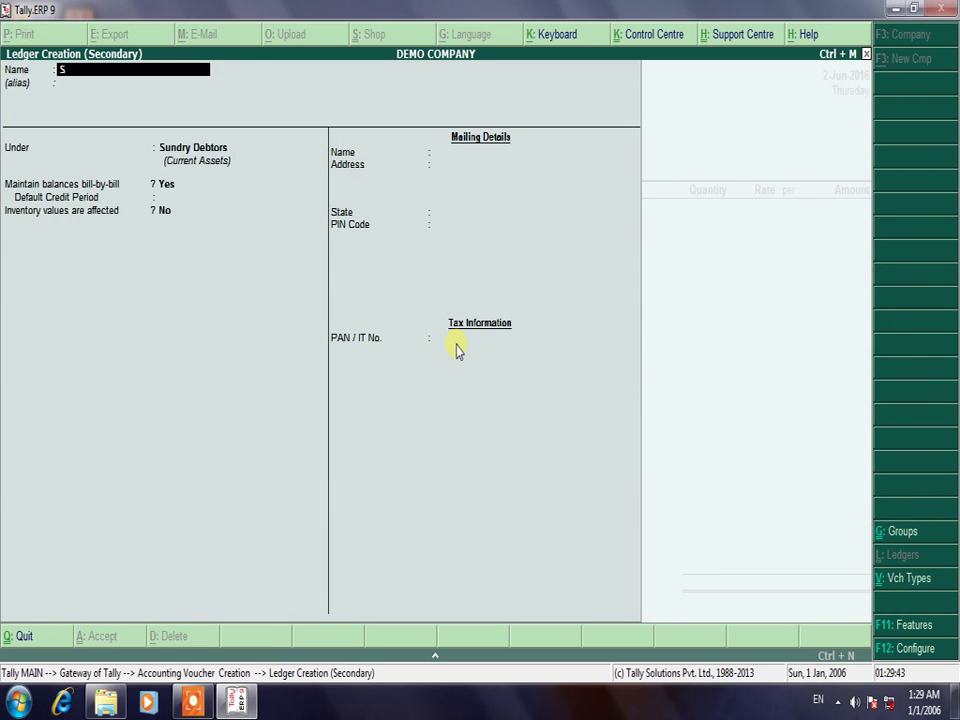
type("ALES @5%")
key("Return")
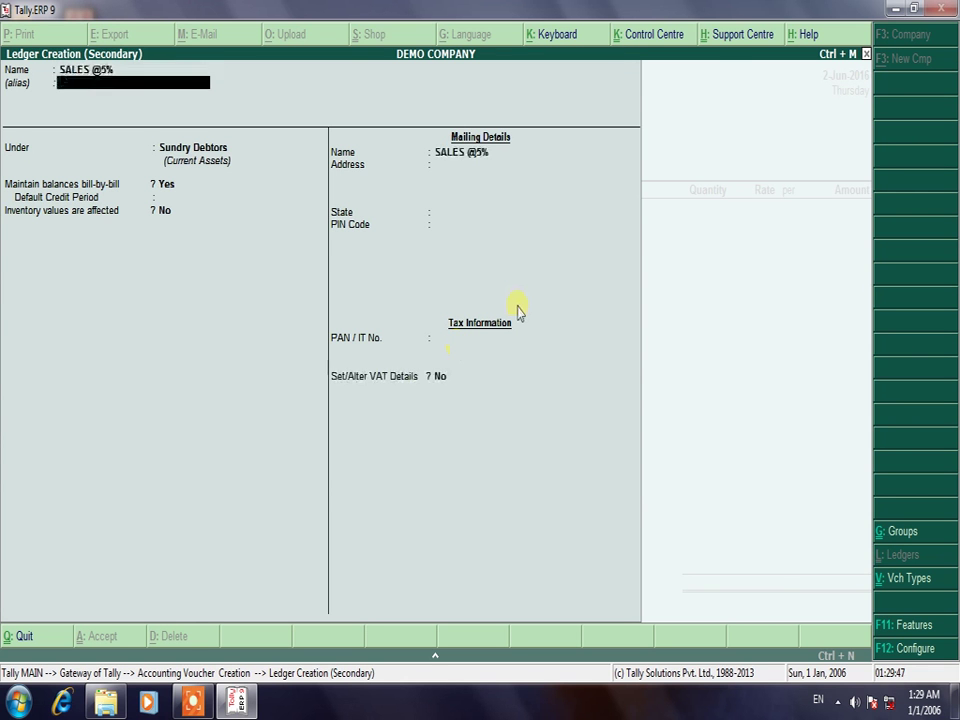
key("Return")
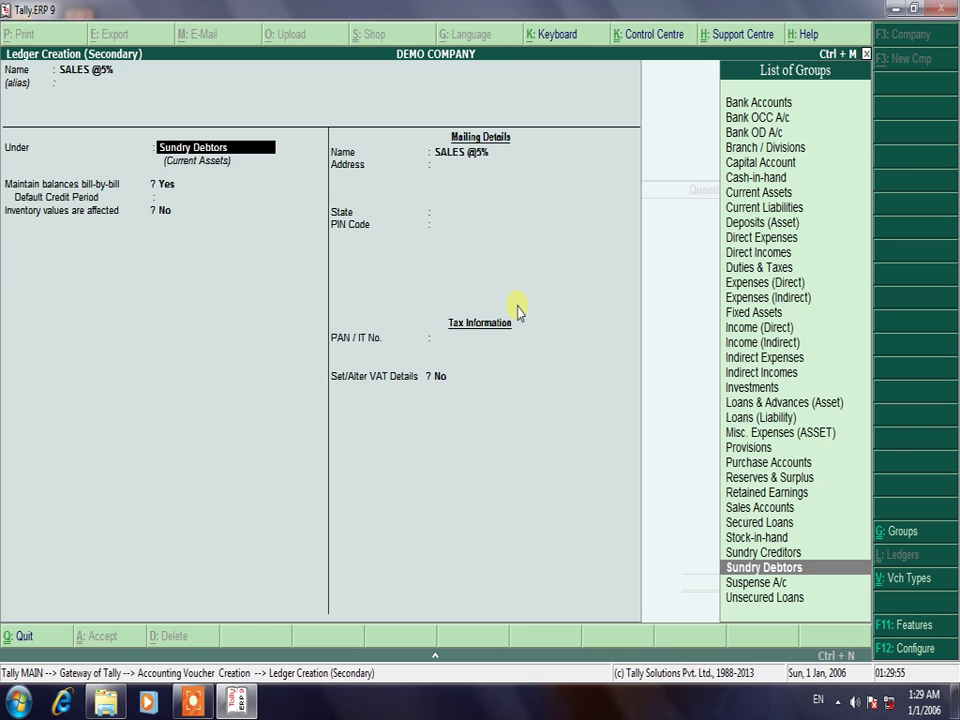
type("SALE")
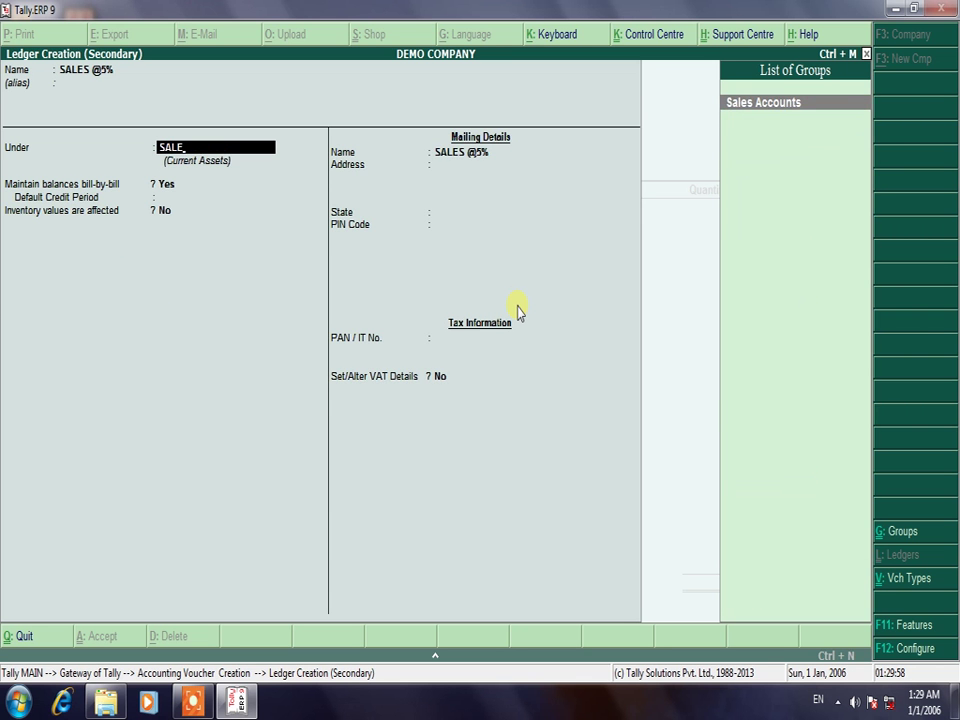
key("Return")
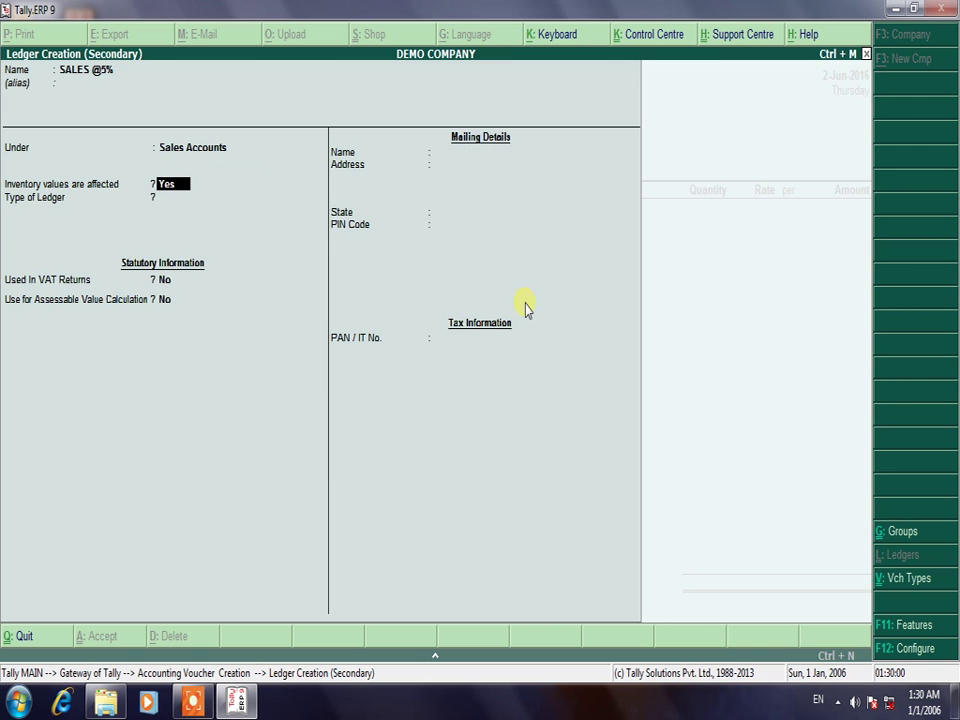
Step: Keep inventory values affected and ledger type Not Applicable, and set the ledger as used in VAT returns with VAT/Tax class Sales @ 5%
key("Return")
key("Return")
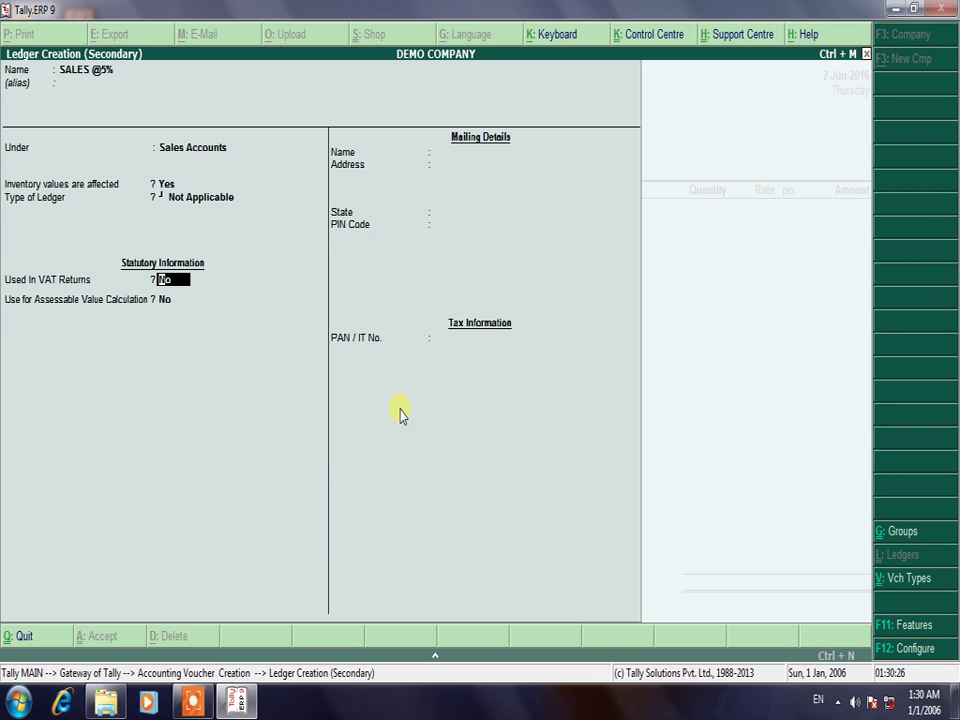
type("y")
key("Return")
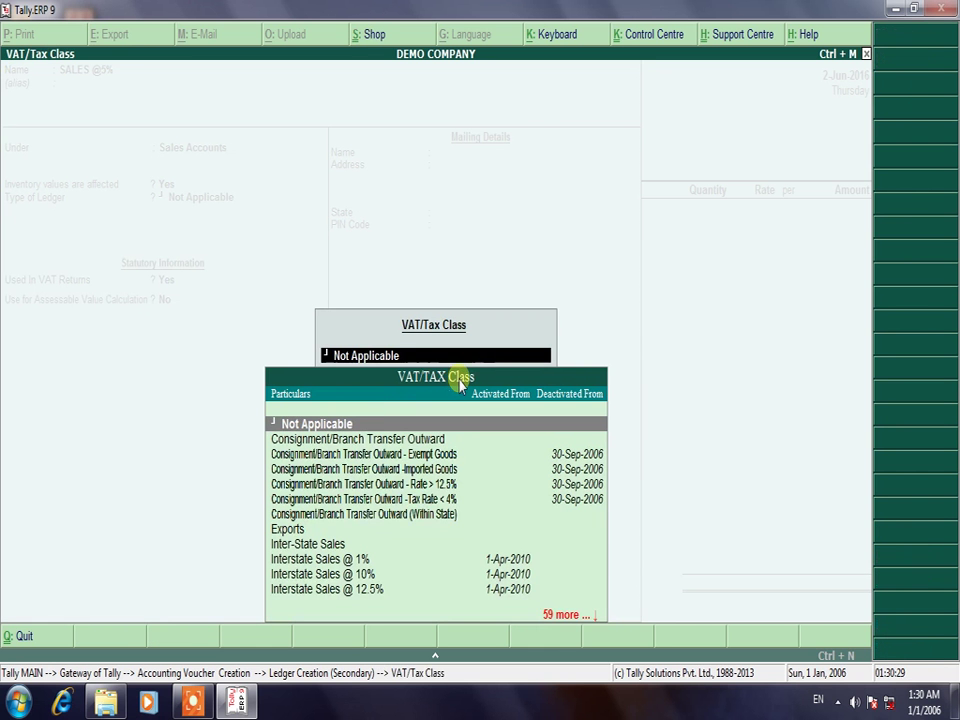
key("Down")
key("Down")
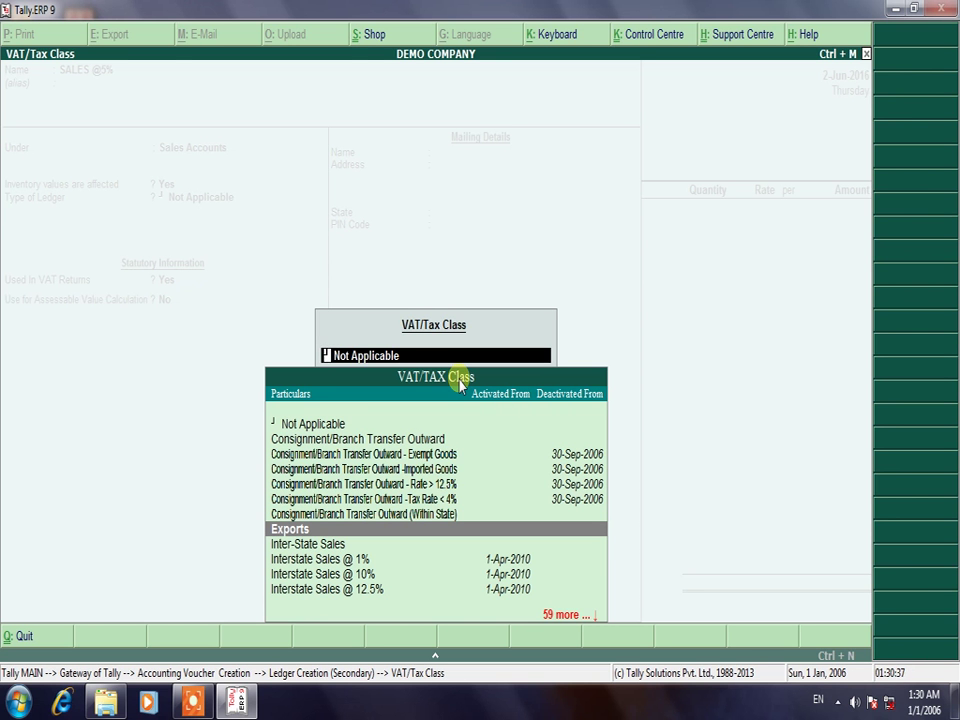
key("Down")
key("Down")
key("Down")
key("Down")
key("Down")
key("Down")
key("Down")
key("Down")
key("Down")
key("Down")
key("Down")
key("Down")
key("Down")
key("Down")
key("Down")
key("Down")
key("Down")
key("Down")
key("Down")
key("Down")
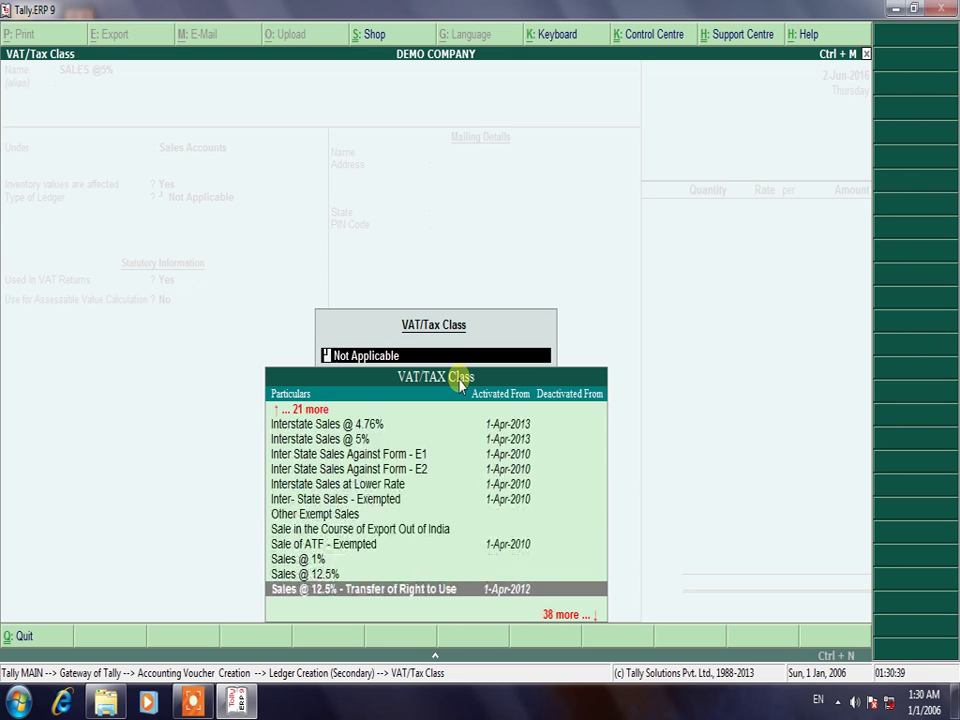
key("Down")
key("Down")
key("Down")
key("Down")
key("Down")
key("Down")
key("Down")
key("Down")
key("Down")
key("Down")
key("Down")
key("Down")
key("Down")
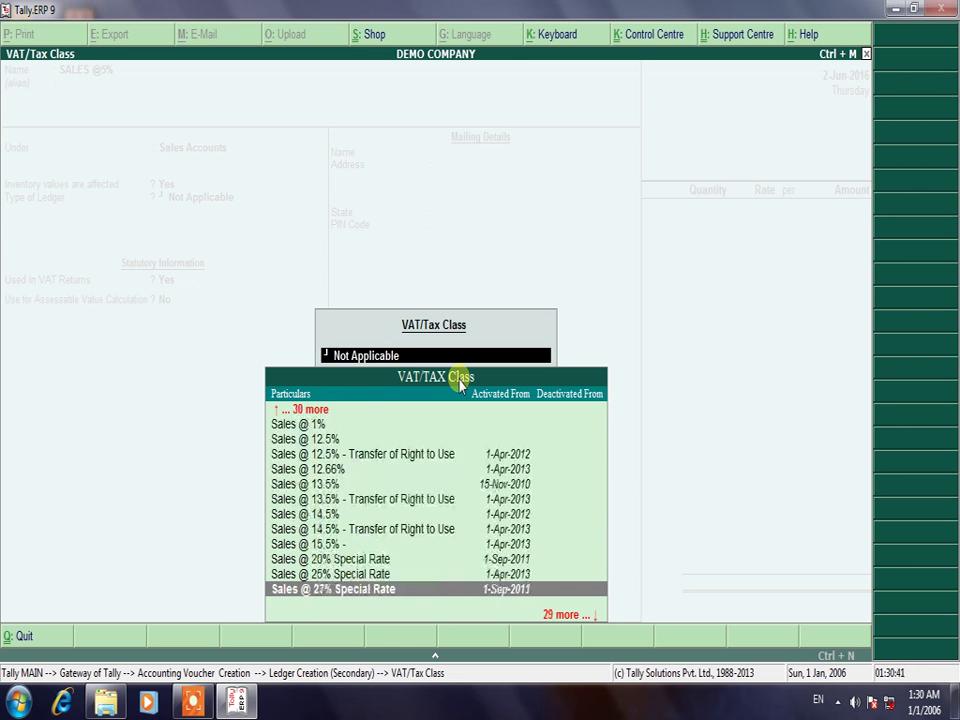
key("Down")
key("Down")
key("Down")
key("Down")
key("Down")
key("Up")
key("Up")
key("Up")
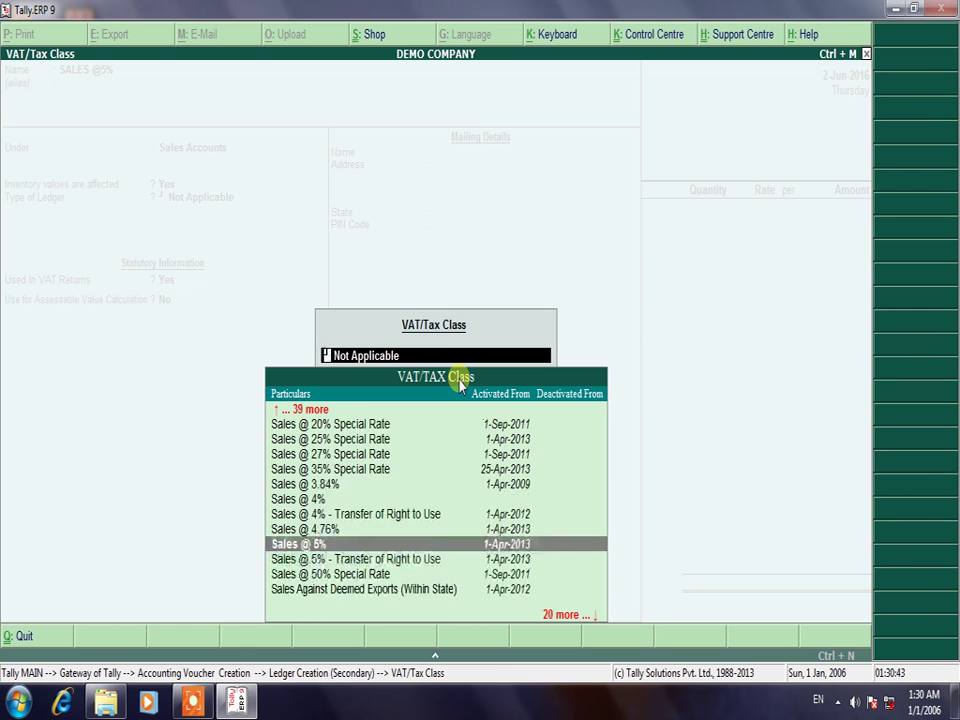
key("Return")
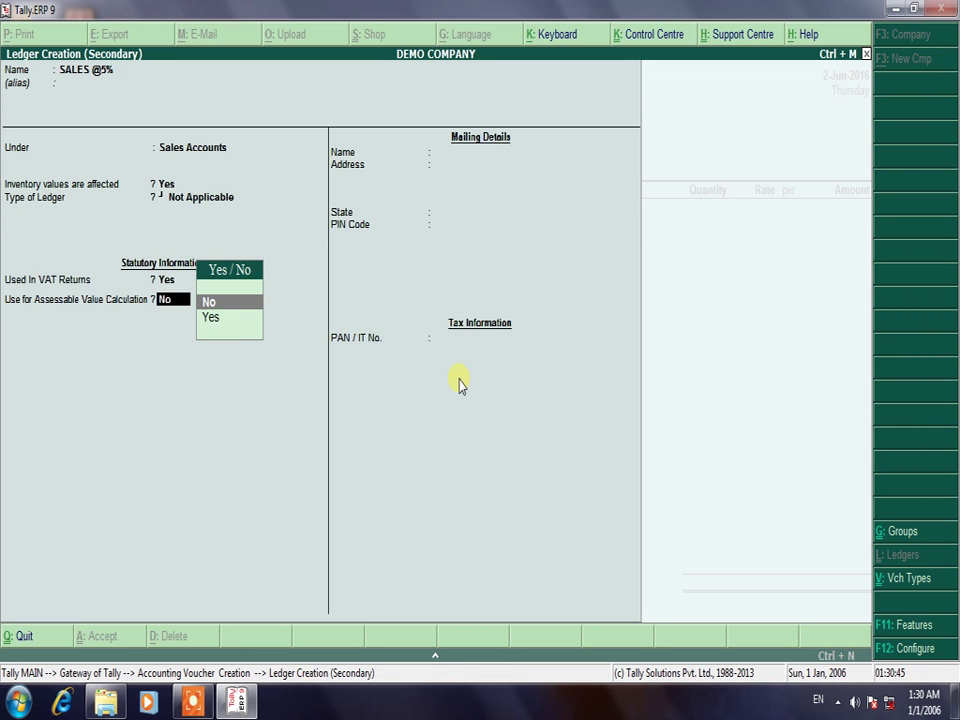
Step: Enable assessable value calculation apportioned for VAT Based on Value, and save the SALES @5% ledger
key("Down")
key("Return")
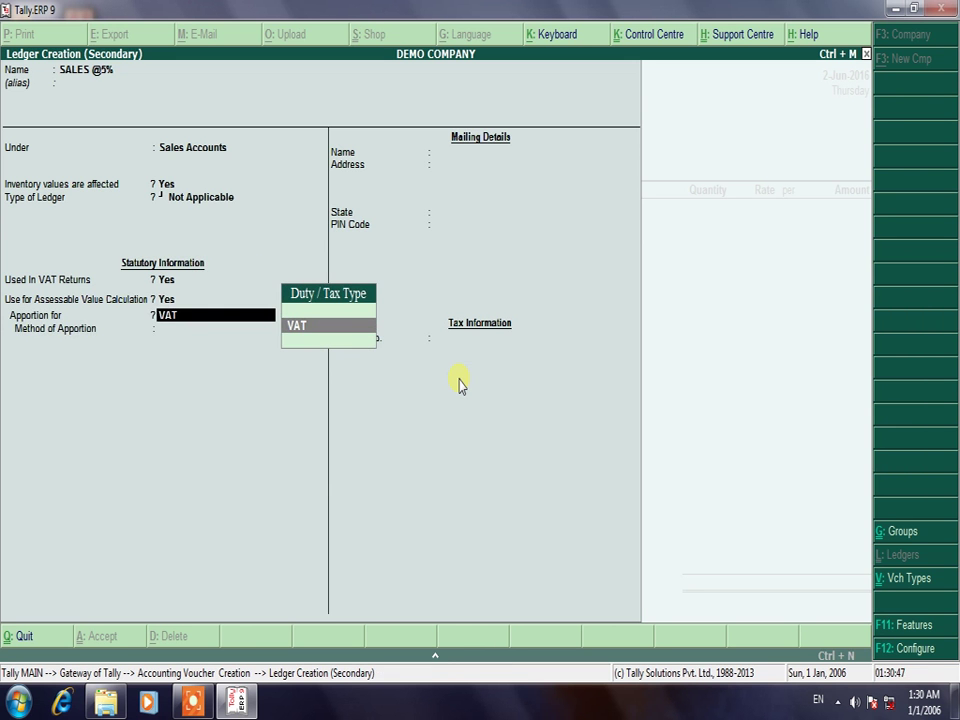
key("Return")
key("Down")
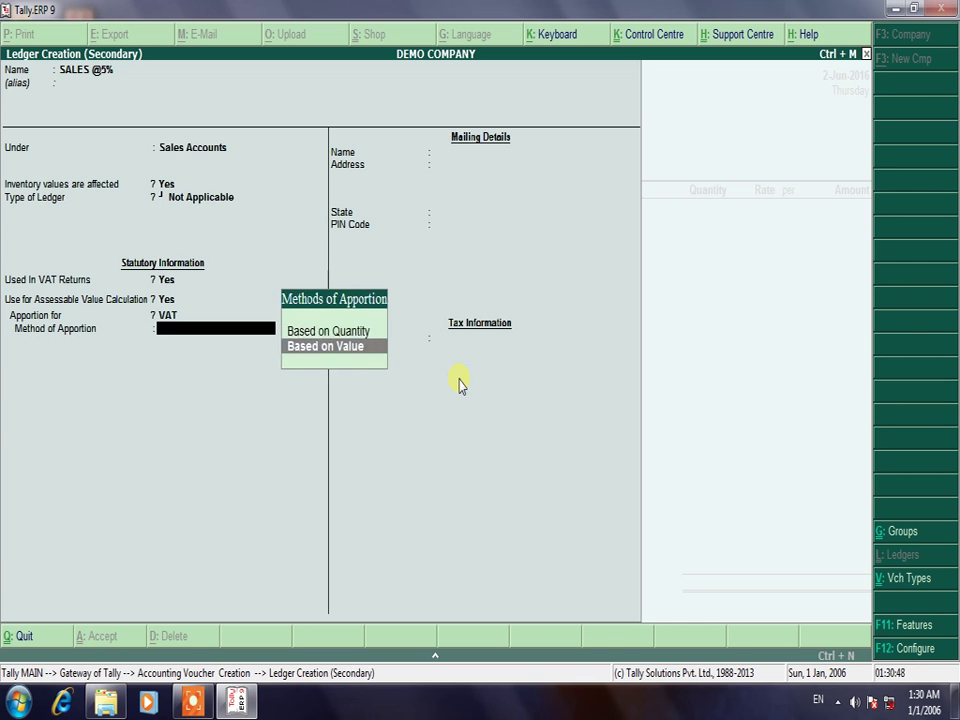
key("Return")
key("Return")
key("Return")
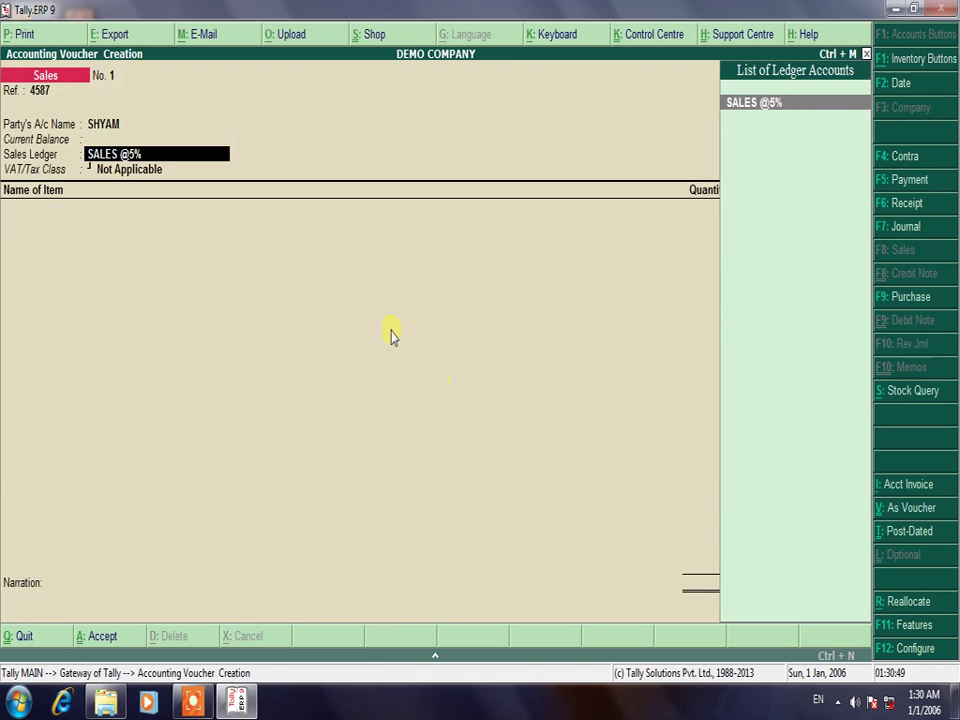
Step: Apply the SALES @5% ledger to the sales voucher and add 4 PCS of COMPUTER at a rate of 30,000 per piece
key("Return")
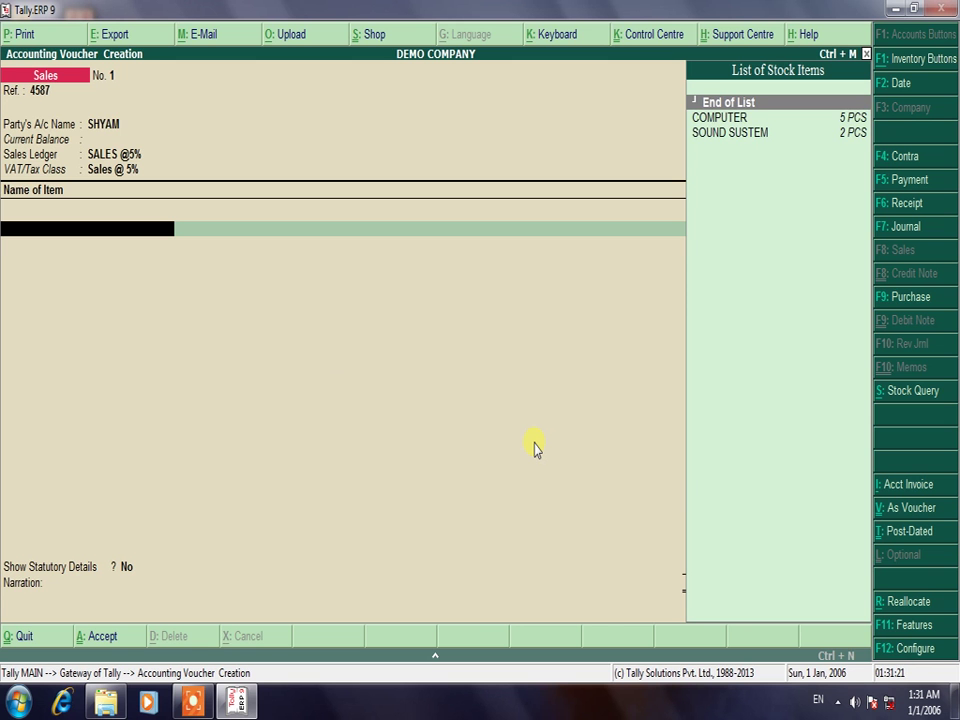
key("Down")
key("Return")
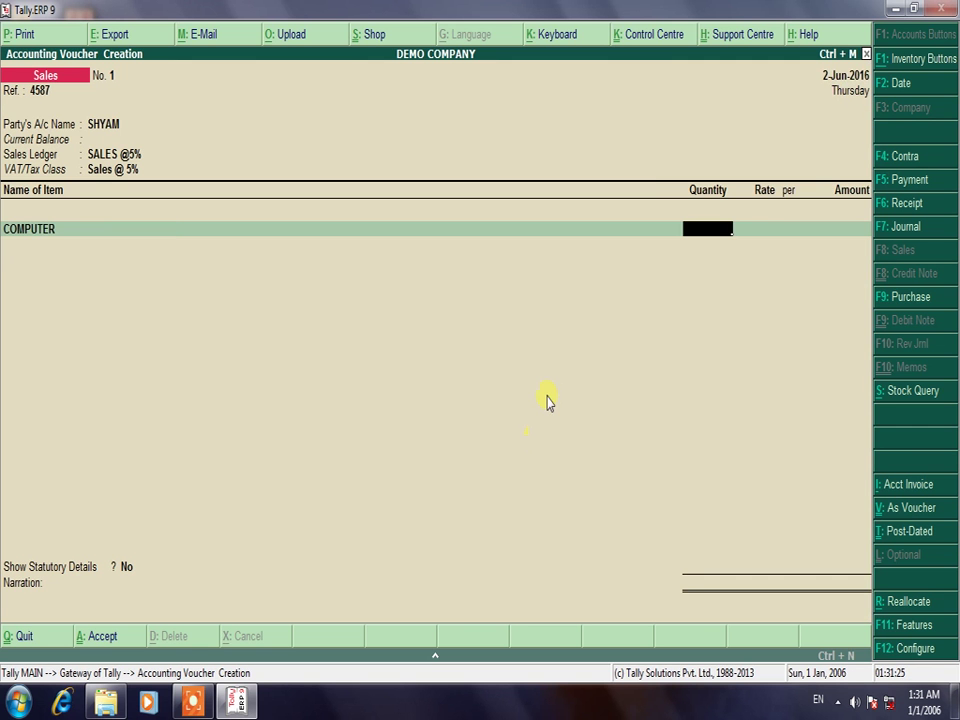
type("4")
key("Return")
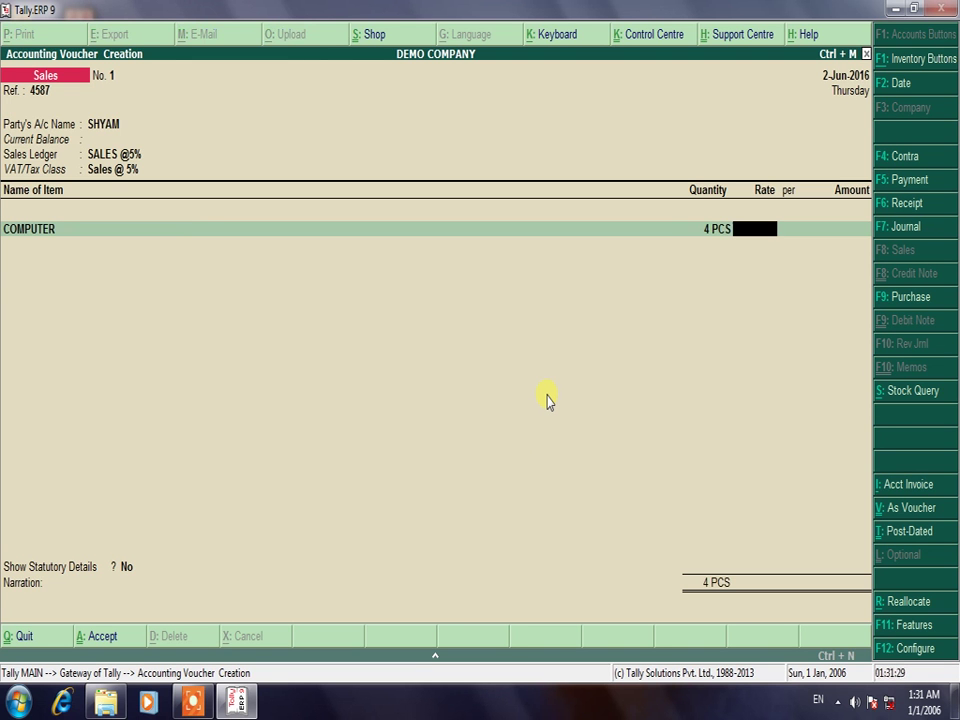
type("30000")
key("Return")
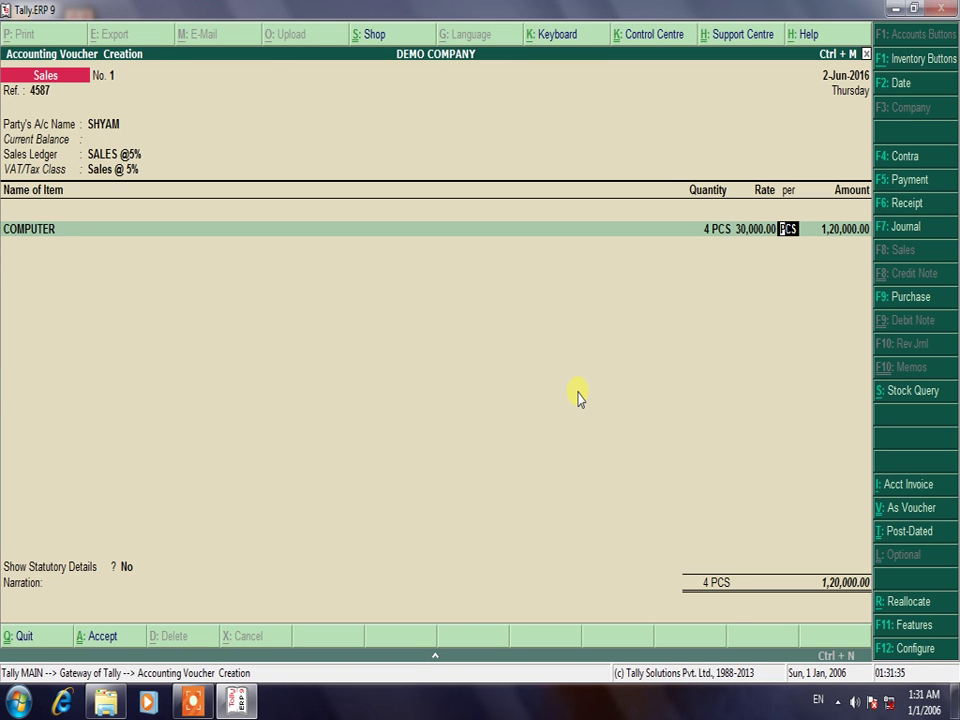
key("Return")
key("Return")
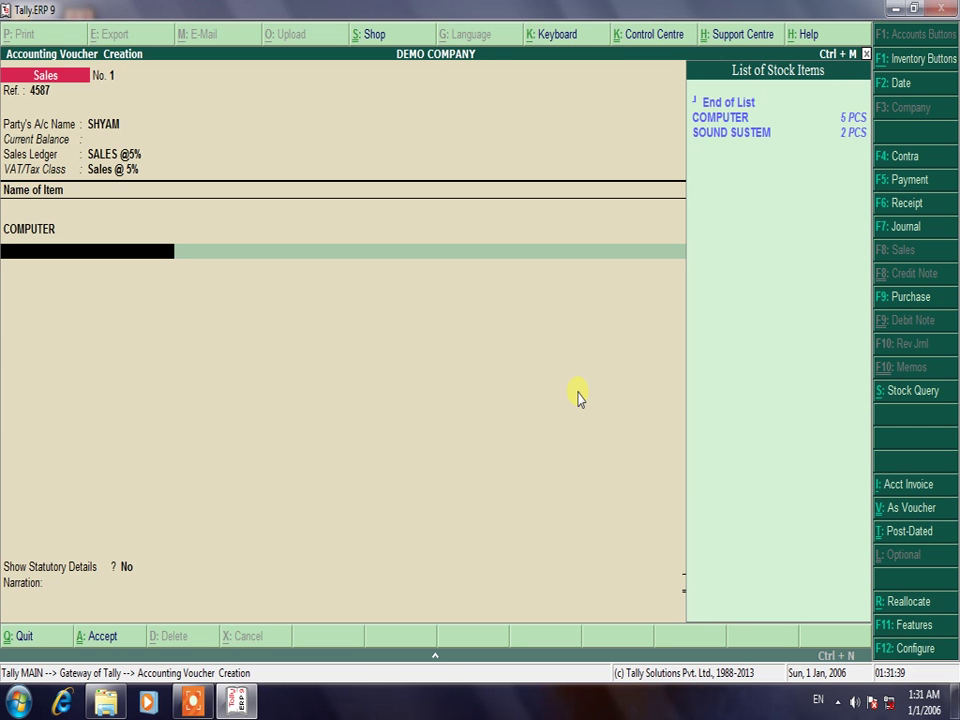
Step: Add 2 PCS of SOUND SUSTEM at a rate of 7,000 per piece and end the item list
key("Down")
key("Down")
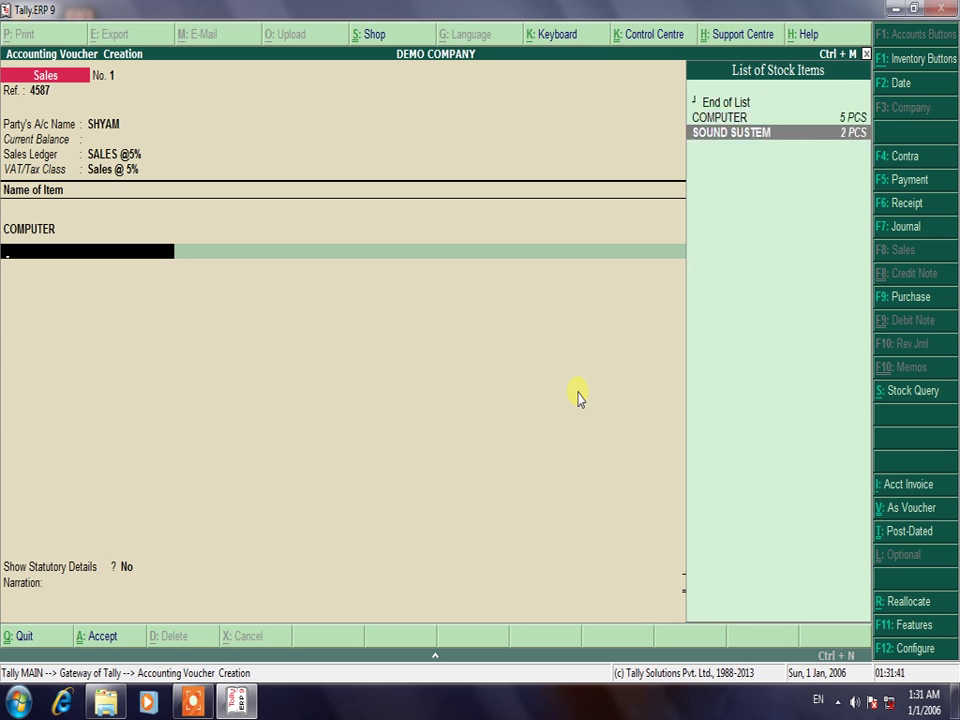
key("Return")
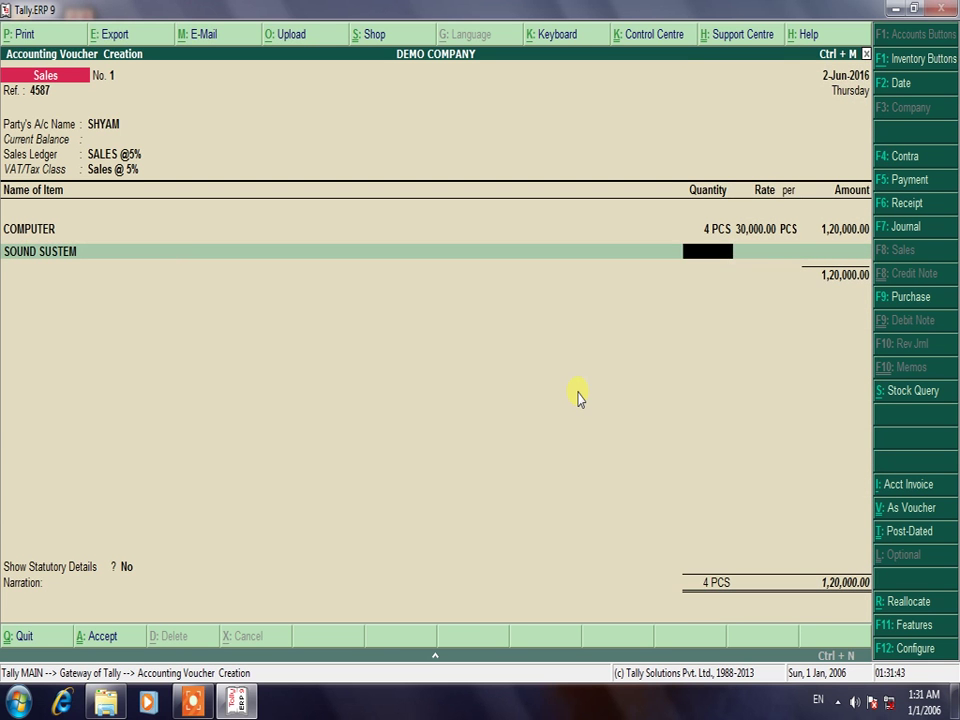
type("2")
key("Return")
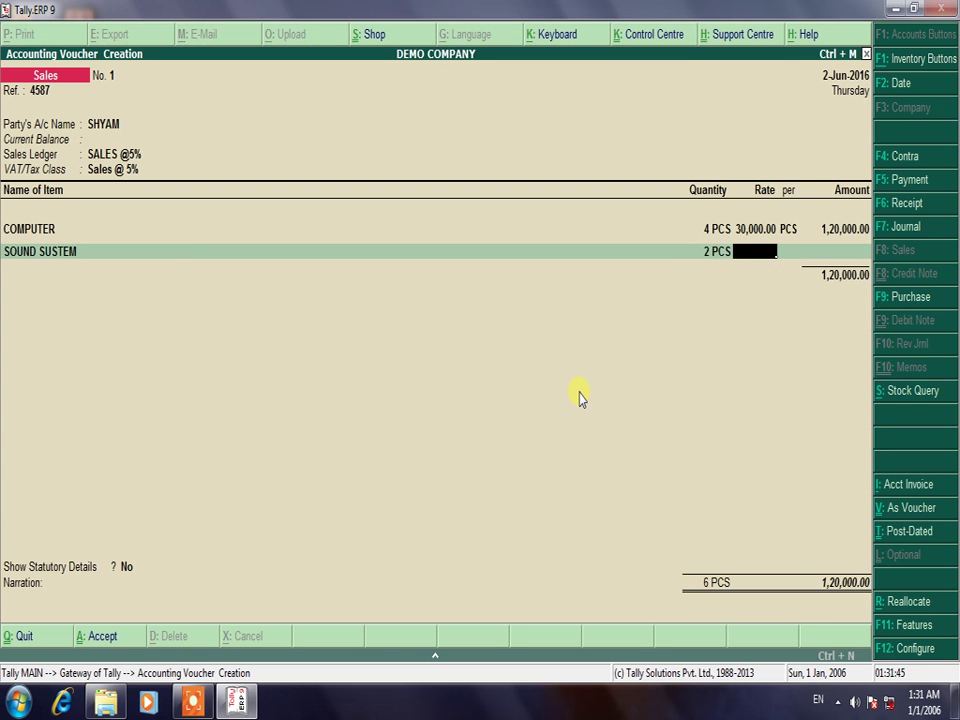
type("7,")
type("000")
key("Return")
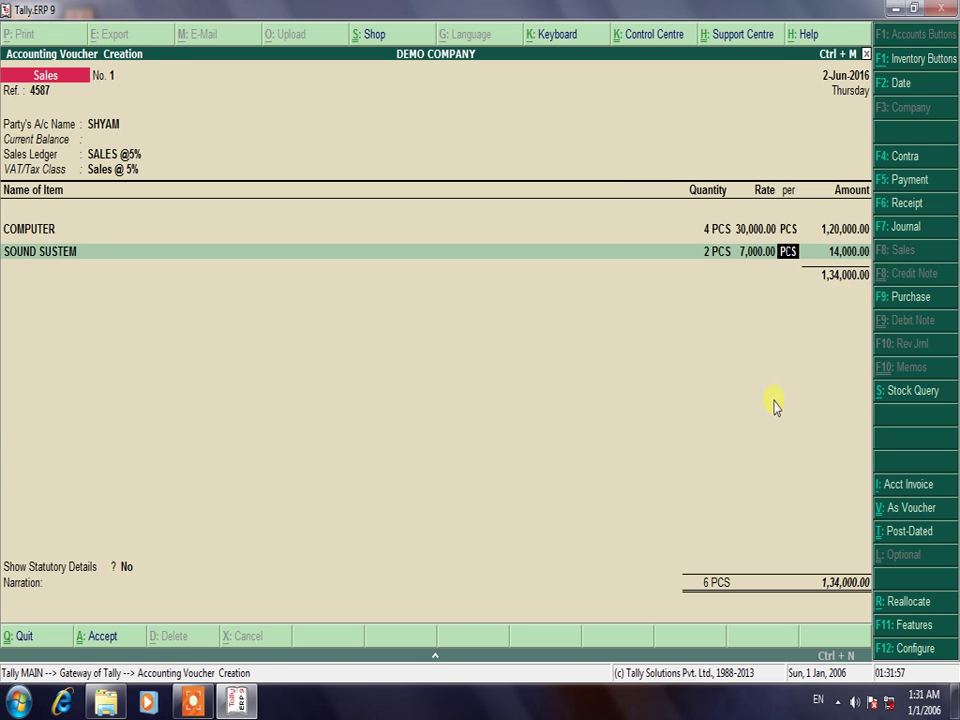
key("Return")
key("Return")
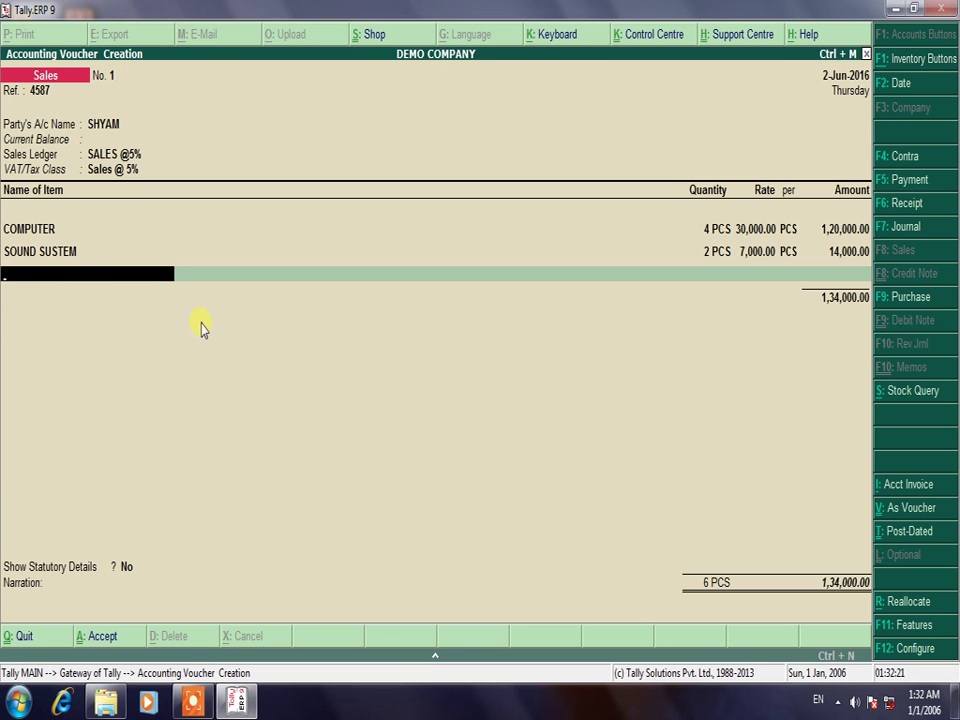
key("Return")
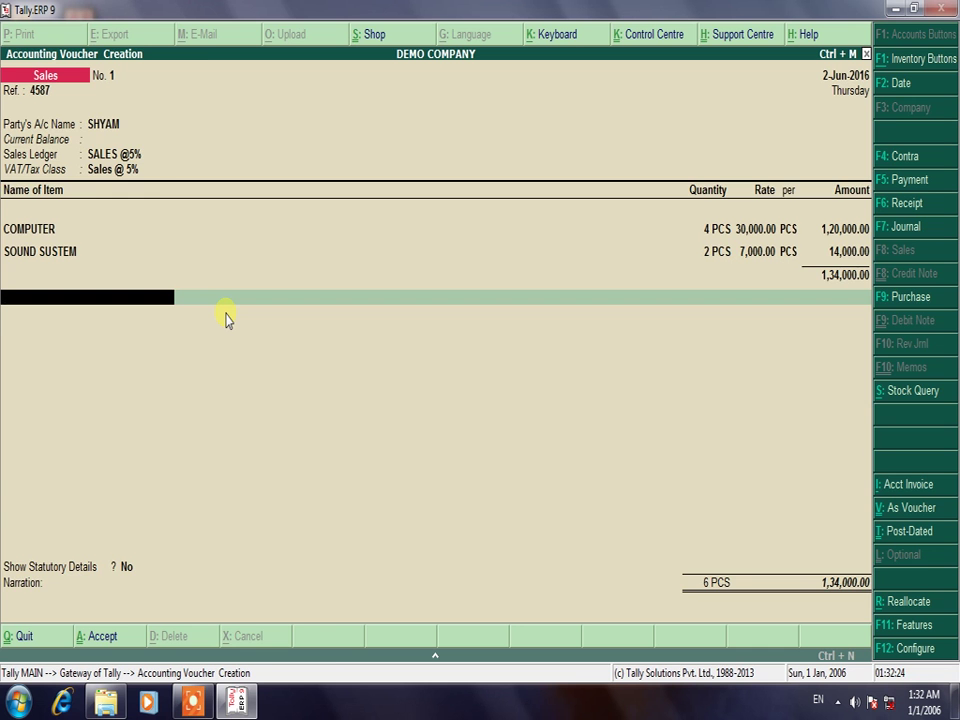
Step: Create a ledger named OUTPUT VAT @5% under Duties & Taxes with VAT as the type of duty/tax
key("alt+c")
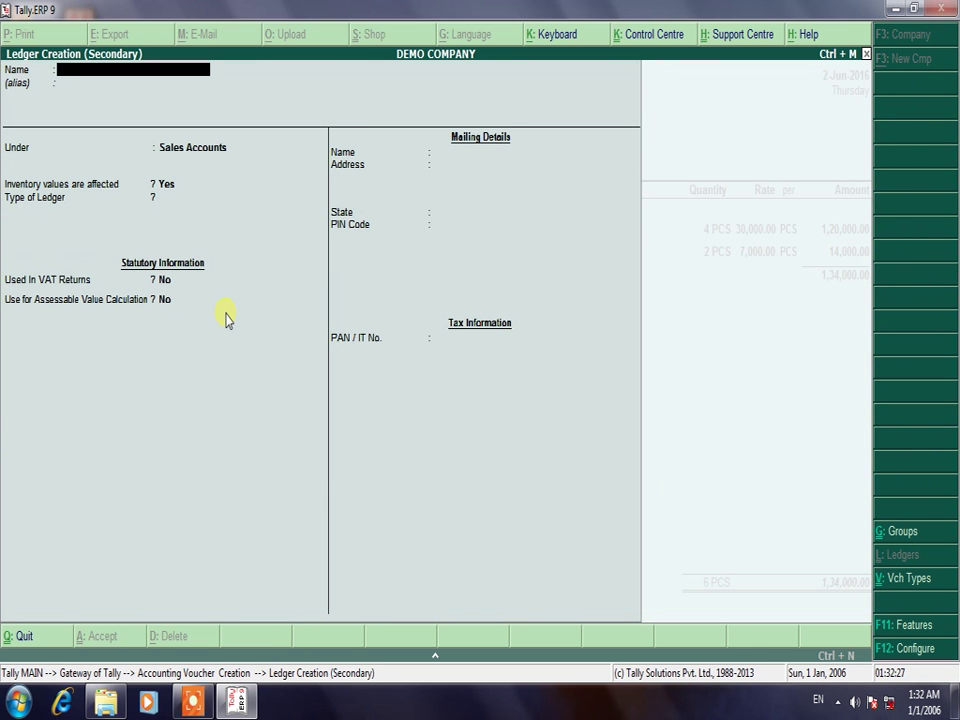
type("OUTPUT VAT @5")
type("%")
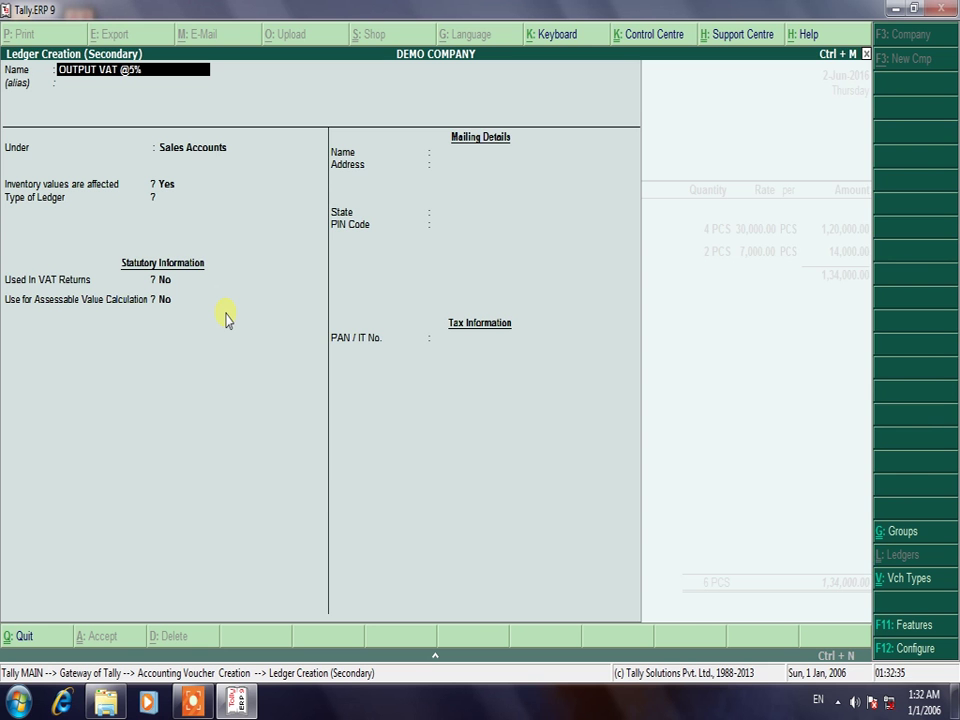
key("Return")
key("Return")
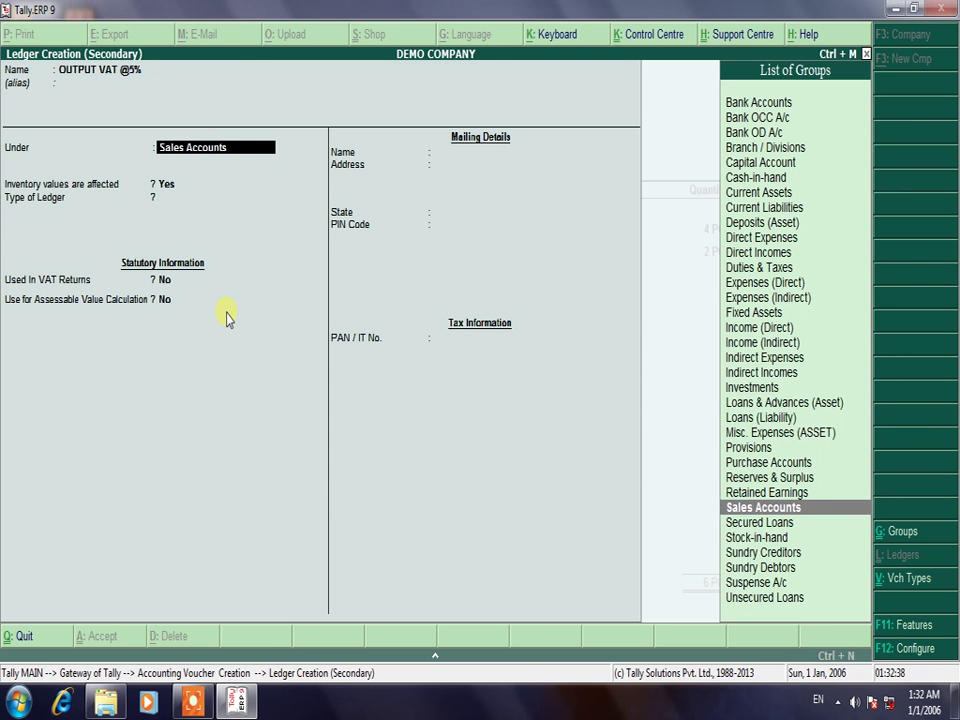
type("du")
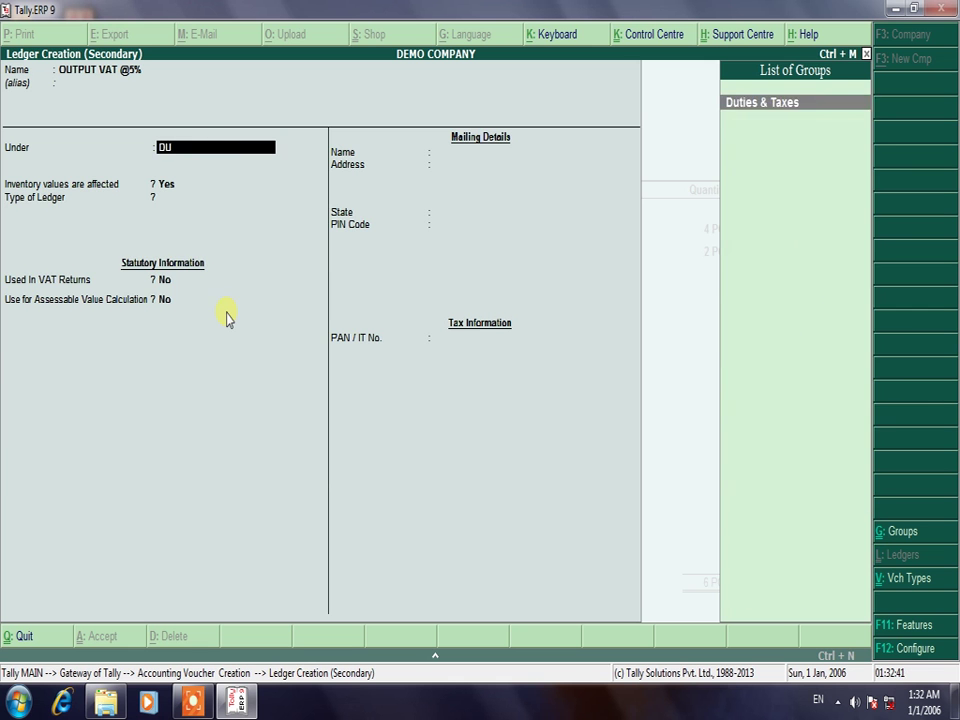
key("Return")
key("Down")
key("Return")
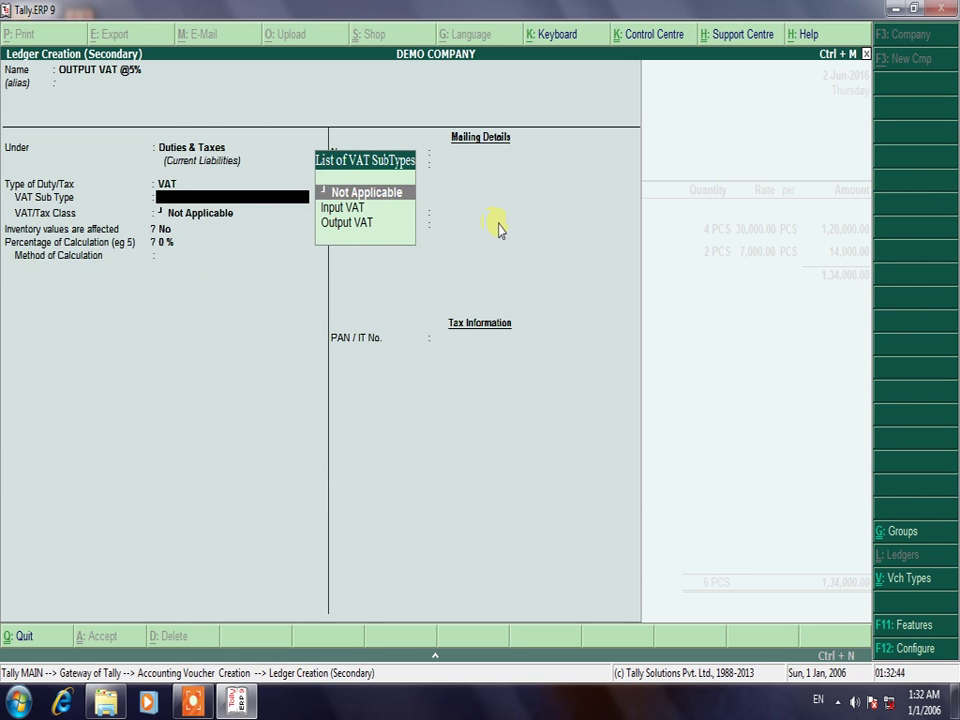
Step: Set the ledger's VAT sub type to Output VAT and its VAT/Tax class to Output VAT @ 5%
key("Down")
key("Down")
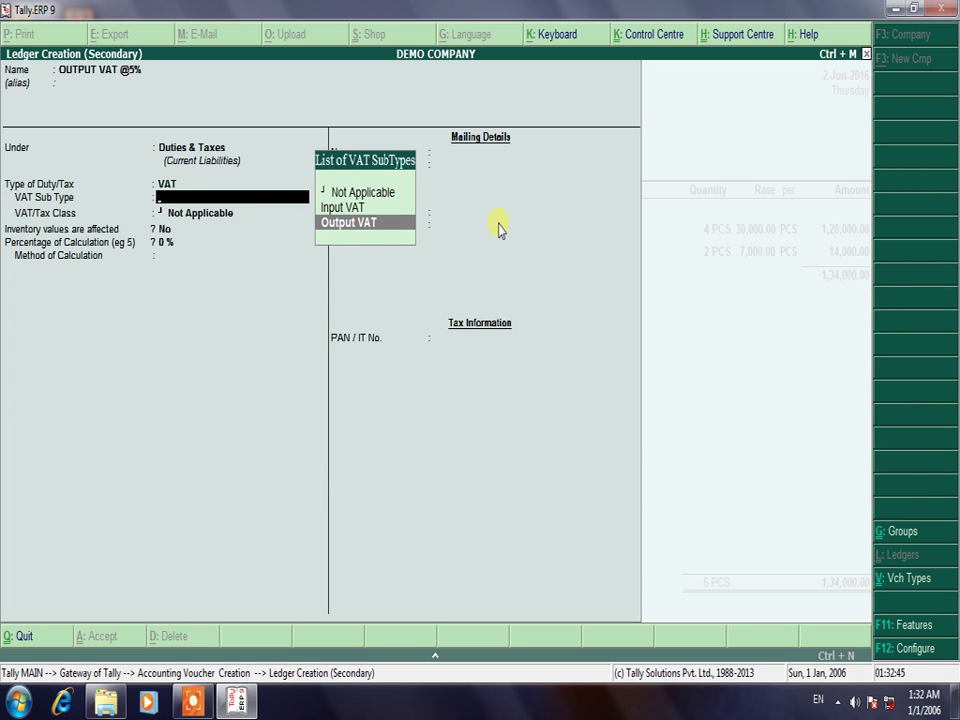
key("Return")
key("Down")
key("Down")
key("Down")
key("Down")
key("Down")
key("Down")
key("Down")
key("Down")
key("Down")
key("Down")
key("Down")
key("Down")
key("Down")
key("Down")
key("Down")
key("Down")
key("Down")
key("Down")
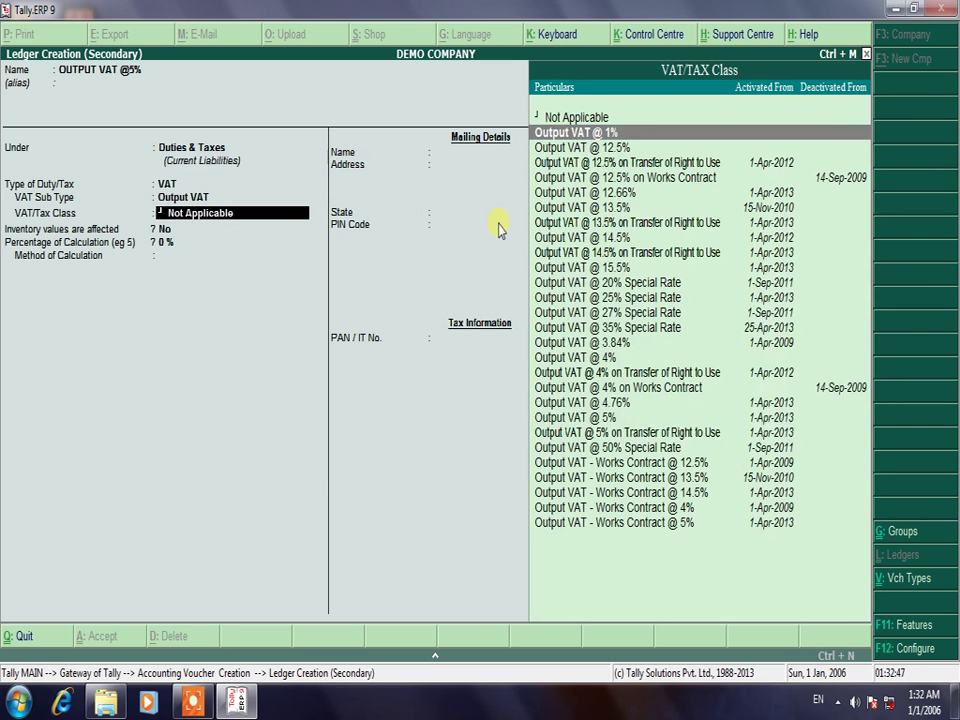
key("Down")
key("Down")
key("Down")
key("Down")
key("Up")
key("Up")
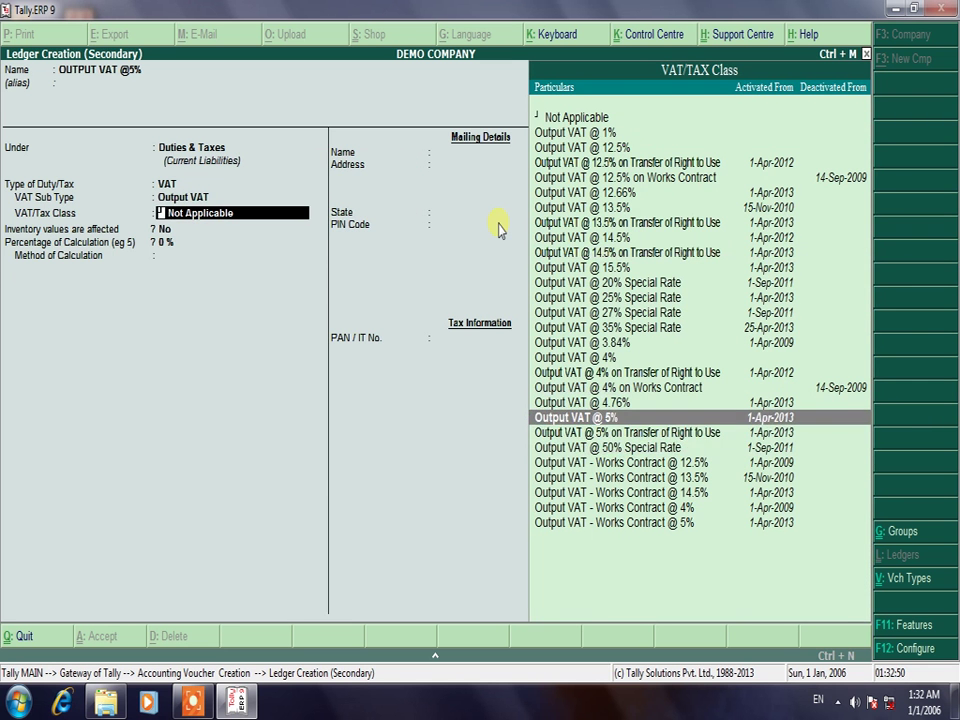
key("Return")
Step: Set calculation On VAT Rate with Normal Rounding and a rounding limit of 1, and save the OUTPUT VAT @5% ledger
key("Down")
key("Down")
key("Return")
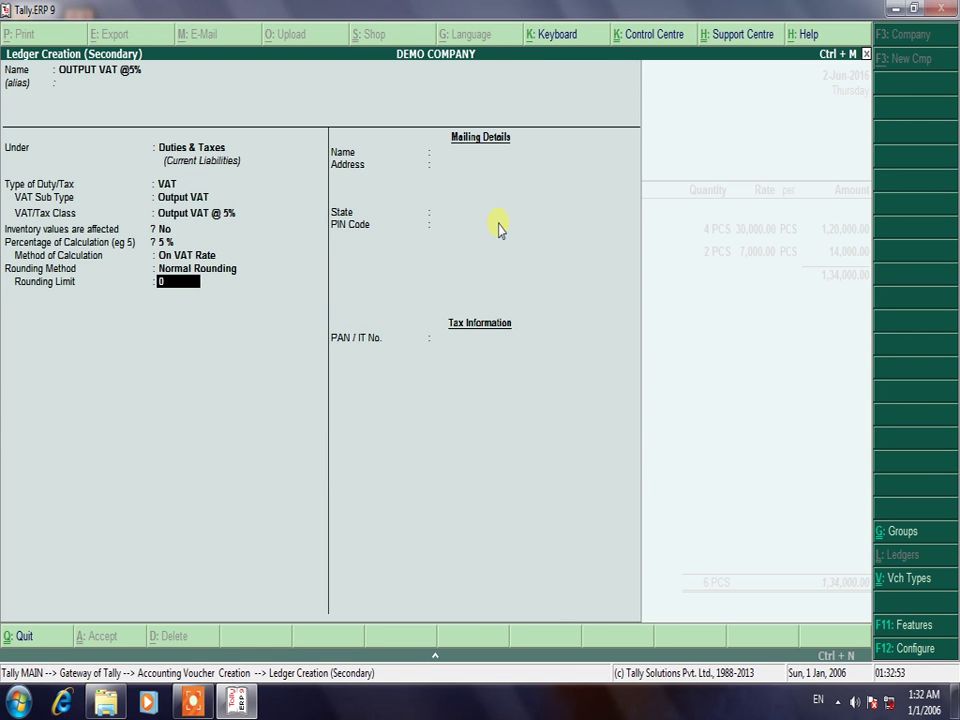
type("1")
key("Return")
key("Return")
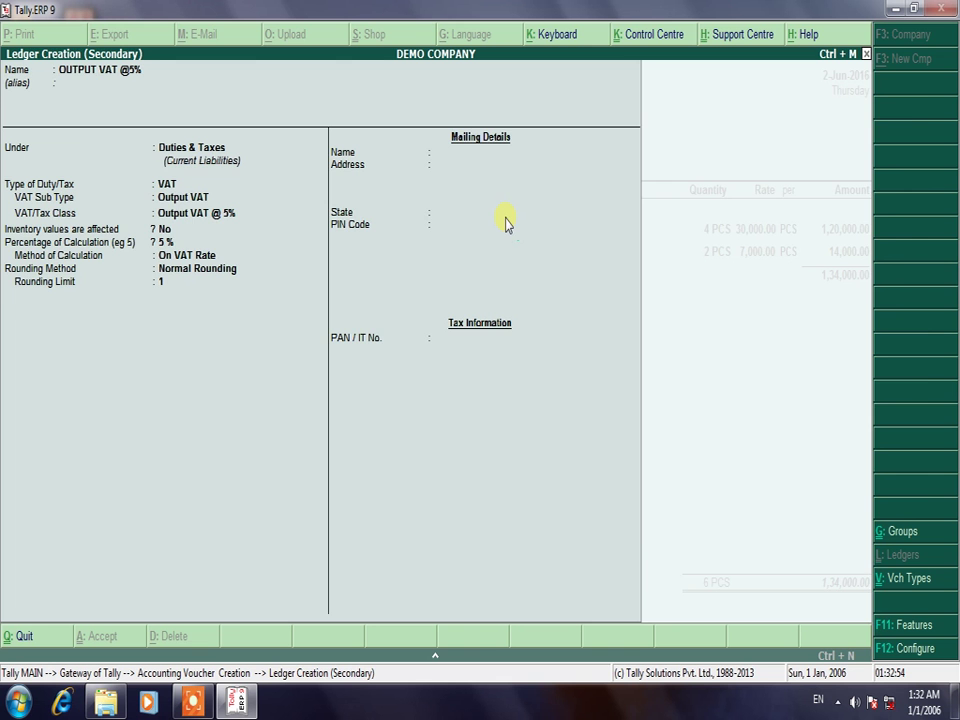
key("Return")
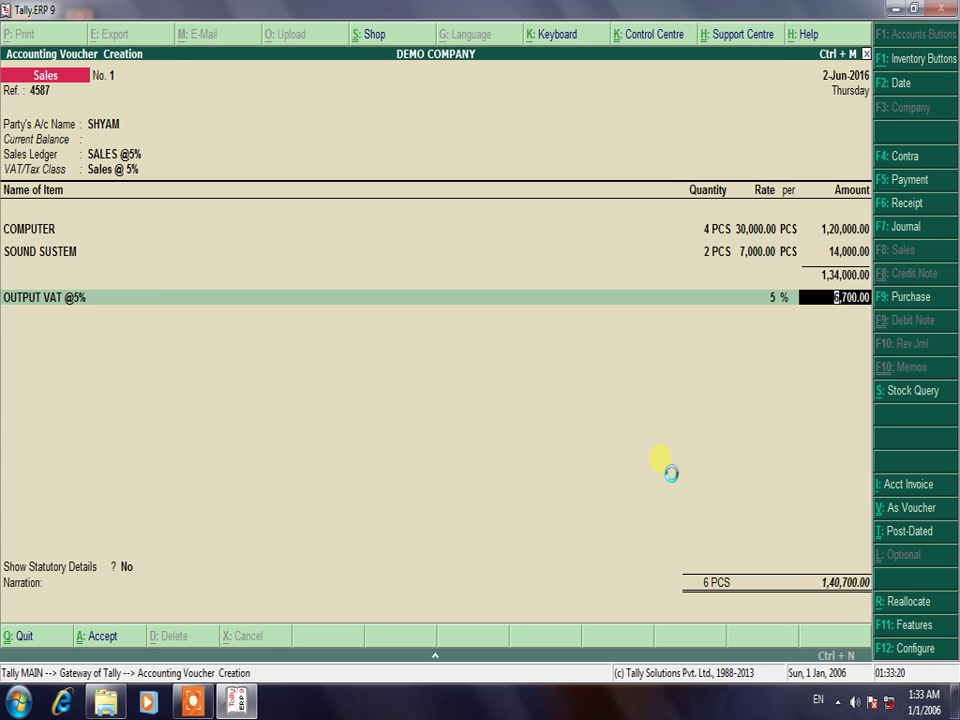
Step: Accept the OUTPUT VAT @5% line, leave statutory details at No and the narration blank, and save the sales voucher
key("Return")
key("Return")
key("Return")
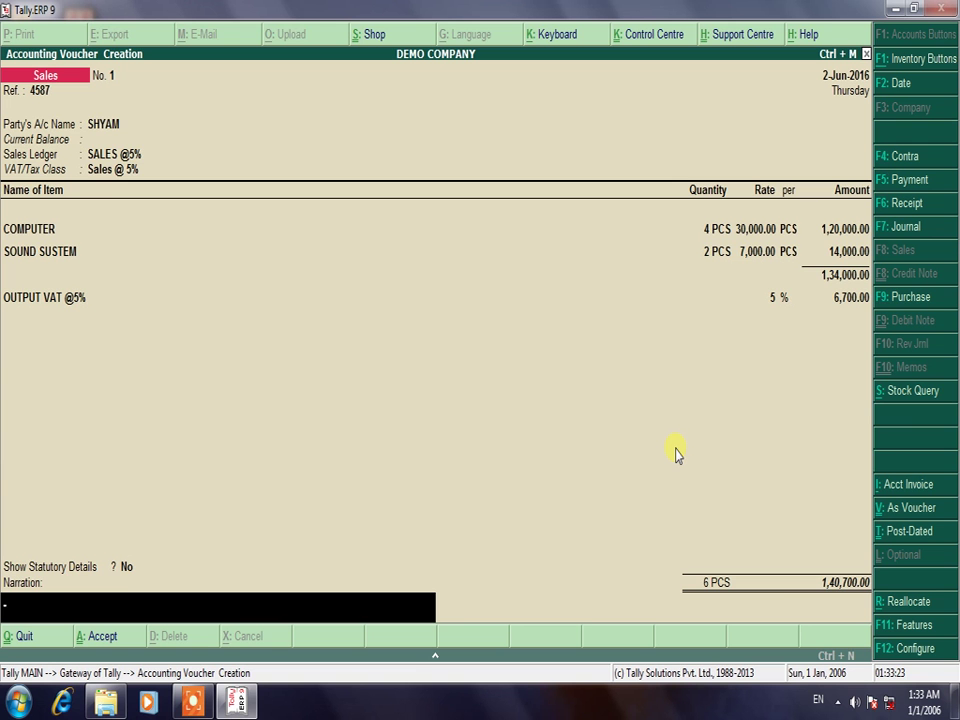
key("Return")
key("Return")
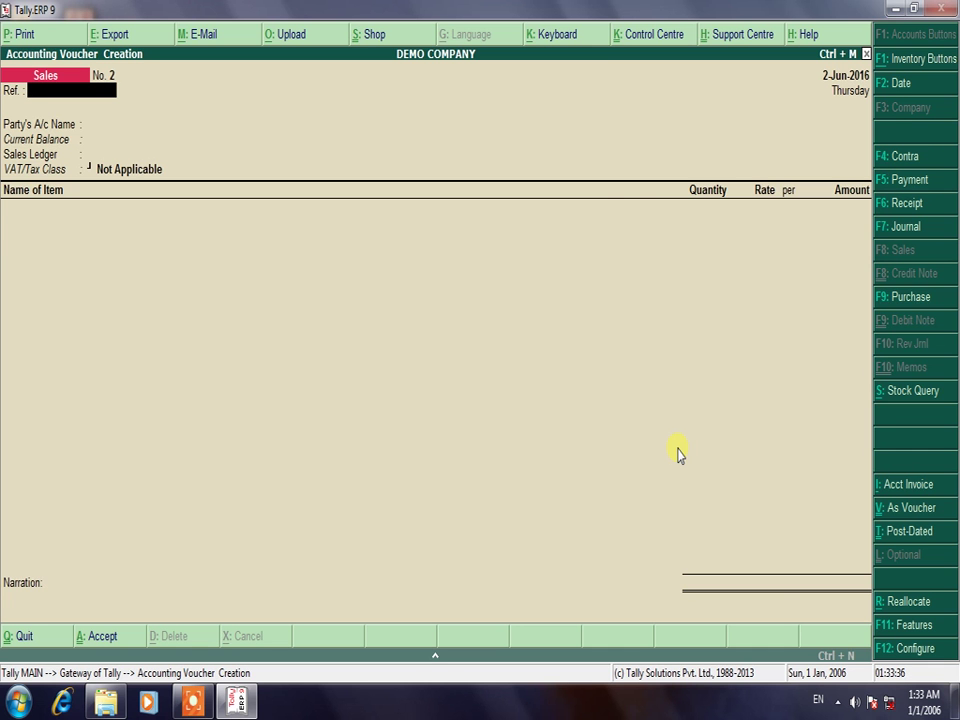
Step: Leave voucher entry and open the company's Balance Sheet
key("Escape")
key("Return")
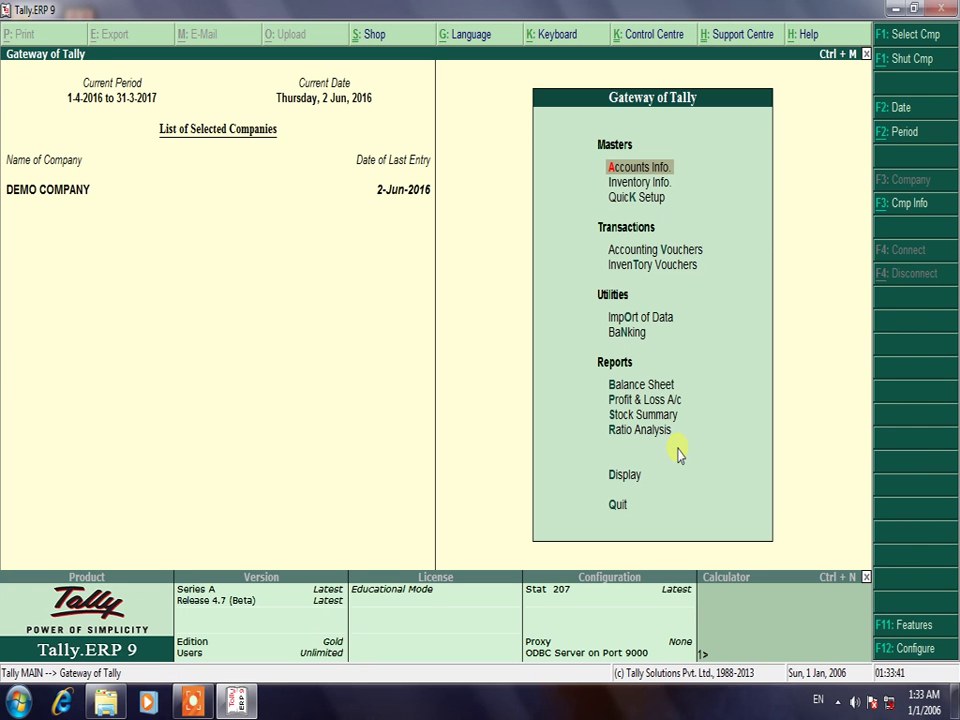
key("Down")
key("Down")
key("Down")
key("Down")
key("Down")
key("Down")
key("Down")
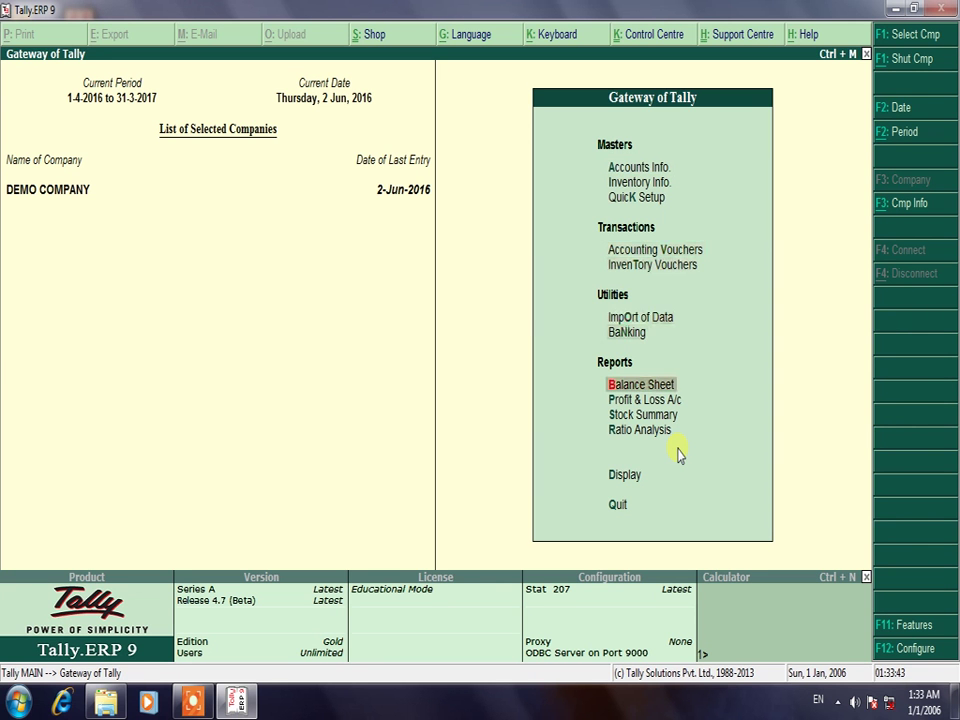
key("Return")
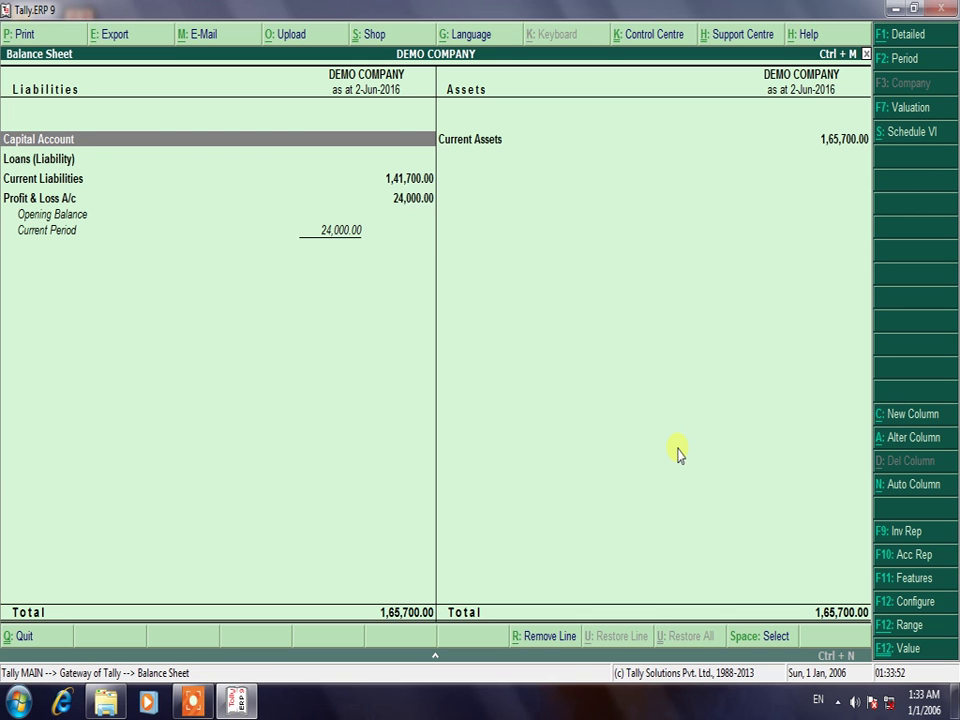
Step: Show the Balance Sheet in detail and open the Duties & Taxes group summary under Current Liabilities
key("alt+F1")
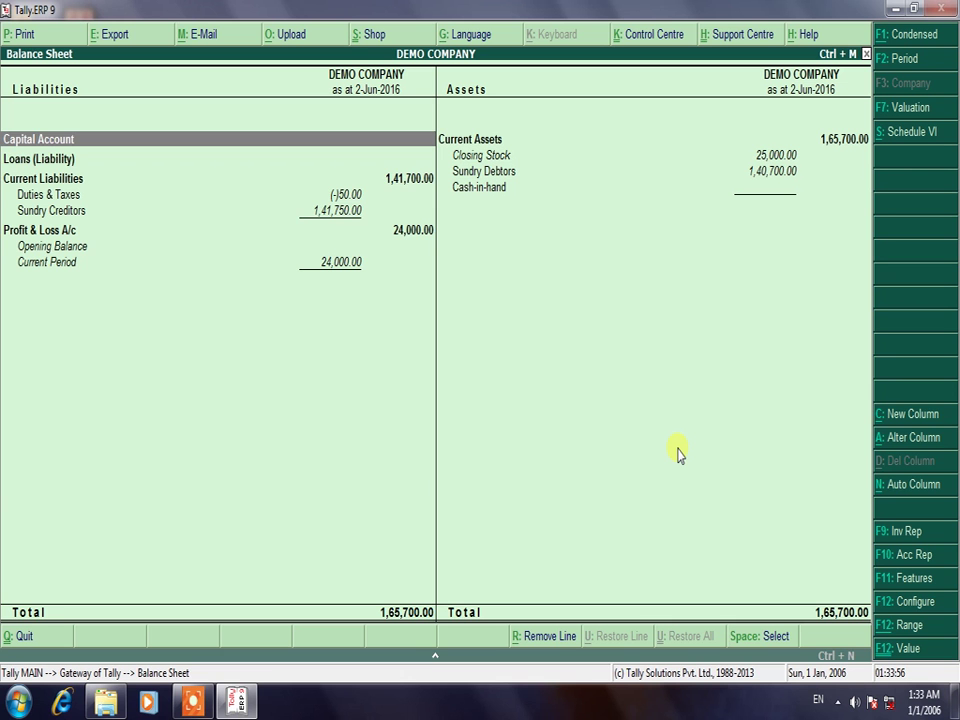
key("Down")
key("Down")
key("Down")
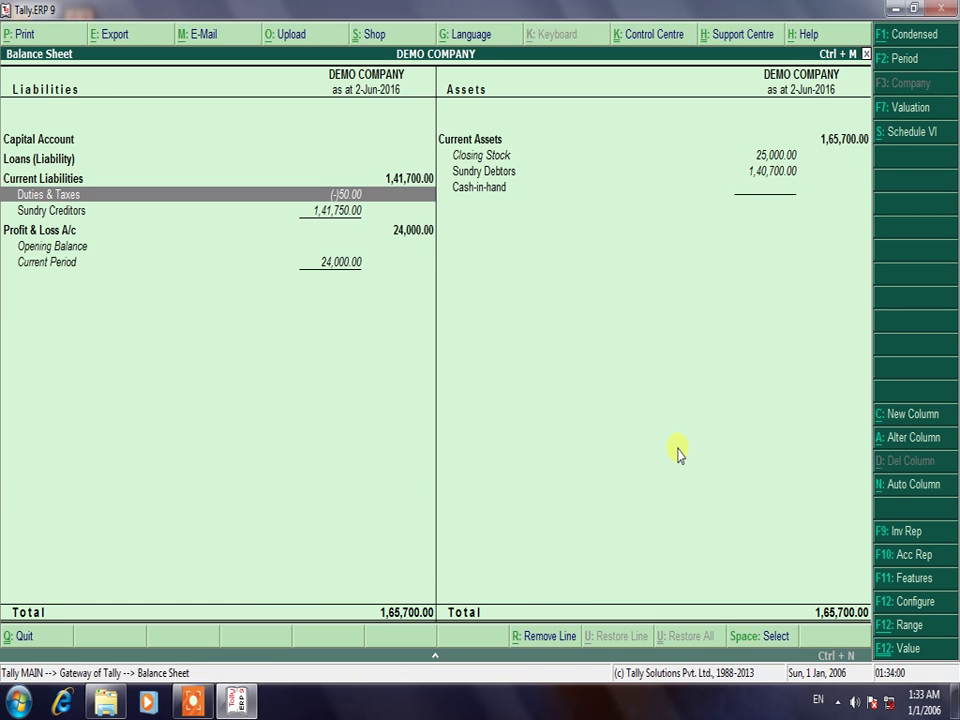
key("Return")
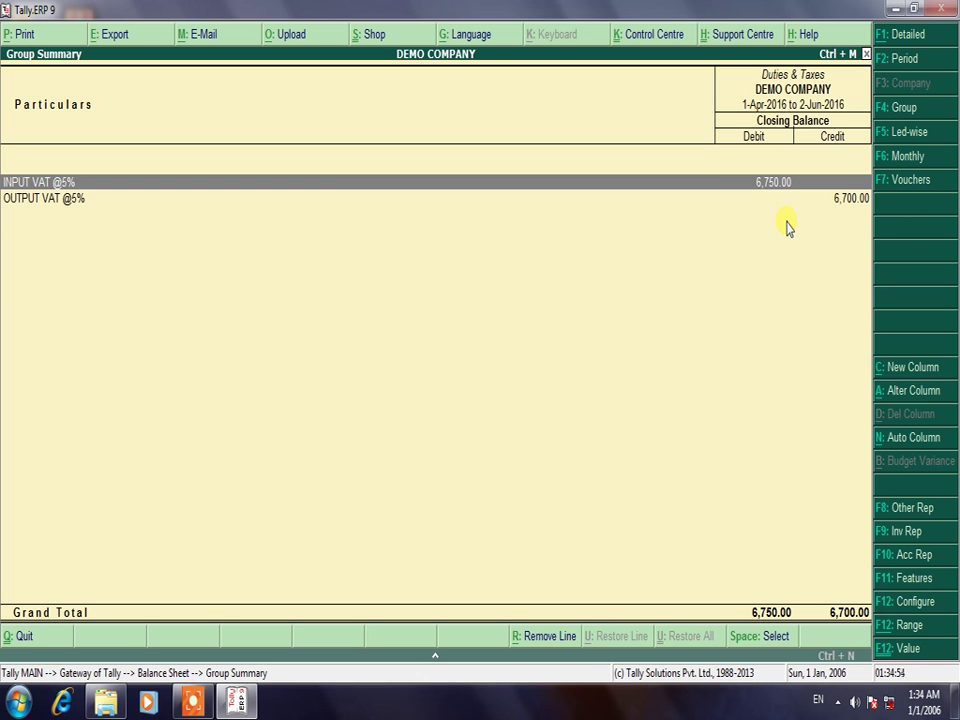
Step: Drill down from OUTPUT VAT @5% through June to open its sales voucher for alteration
key("Down")
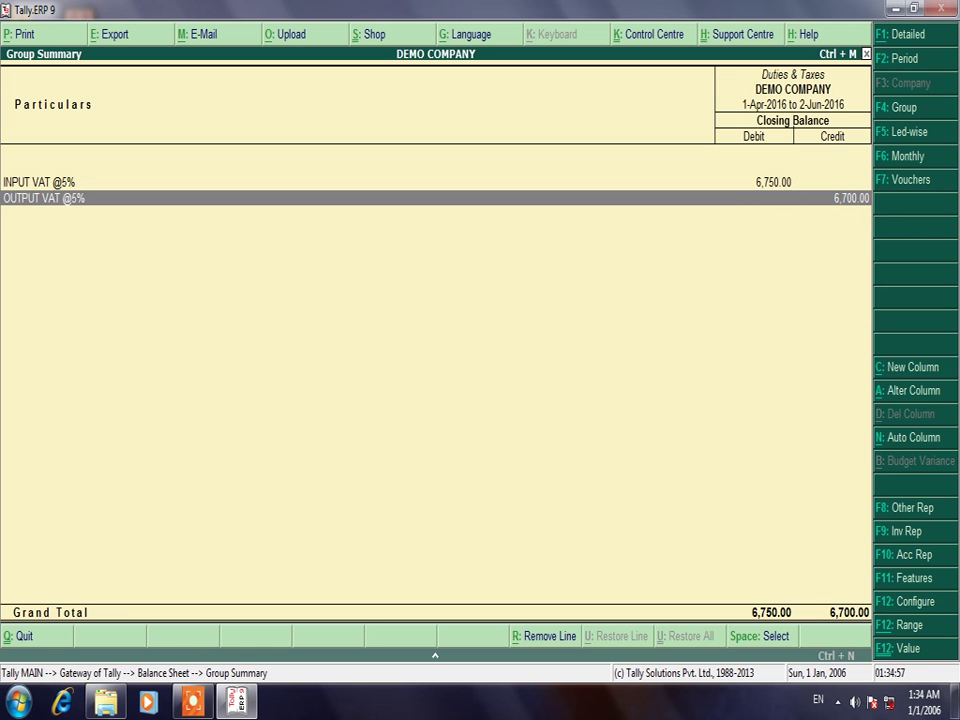
key("Return")
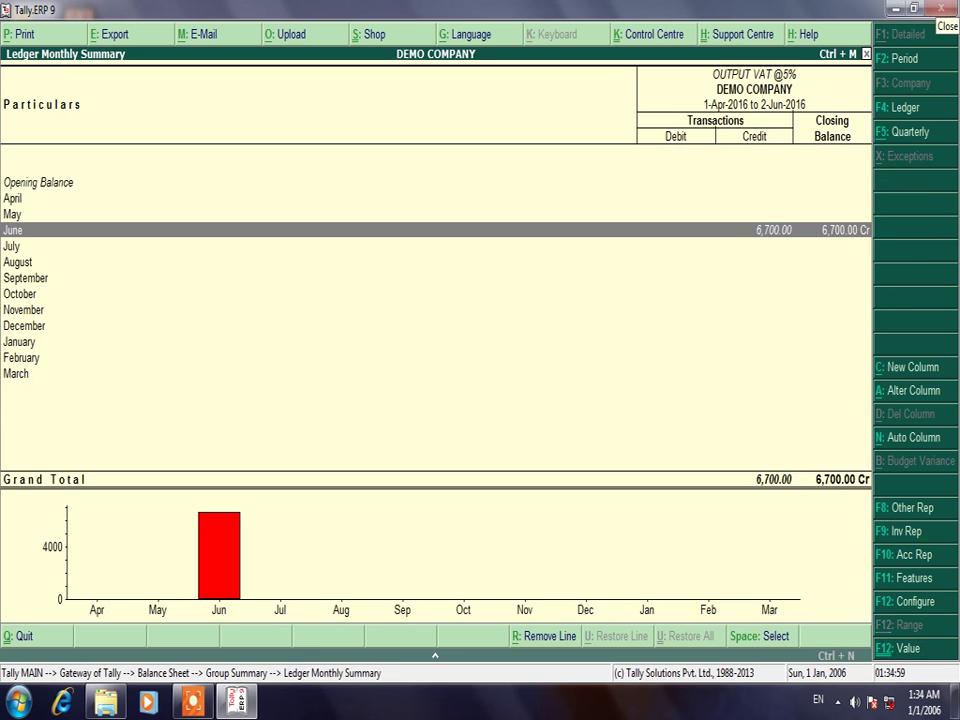
key("Return")
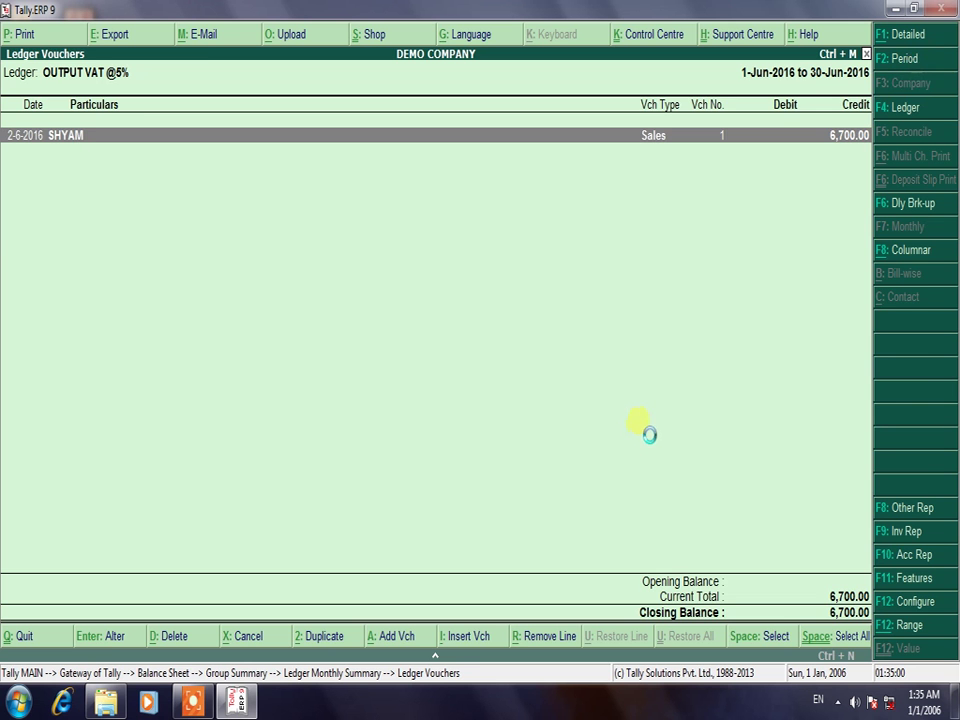
key("Return")
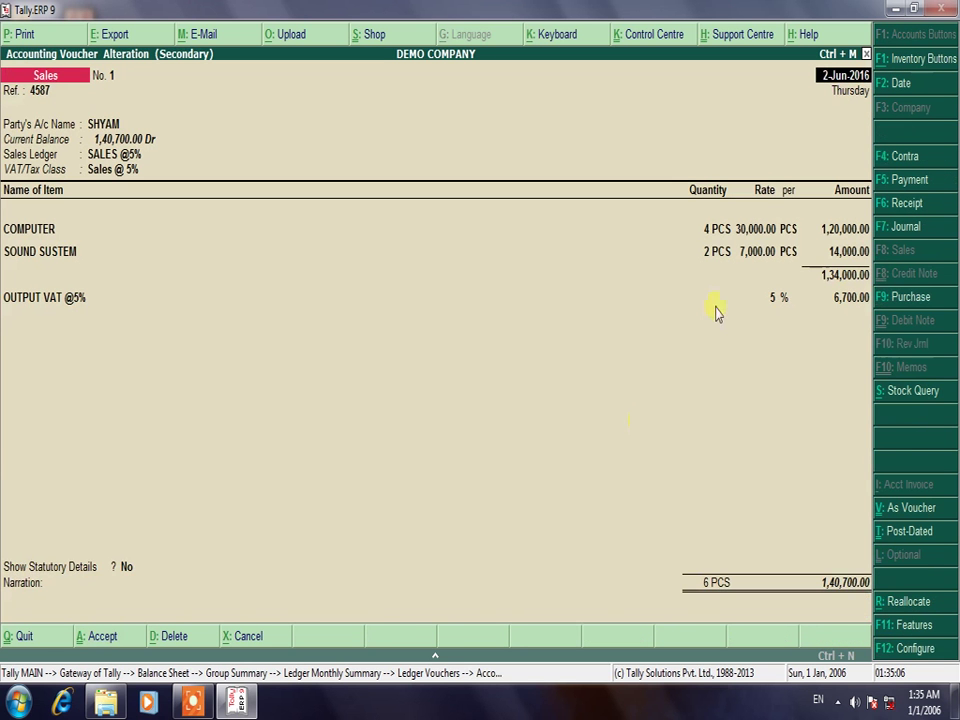
Step: Set the COMPUTER rate to 40,000 per piece, save the sales voucher and return to the Duties & Taxes summary
left_click(755, 229)
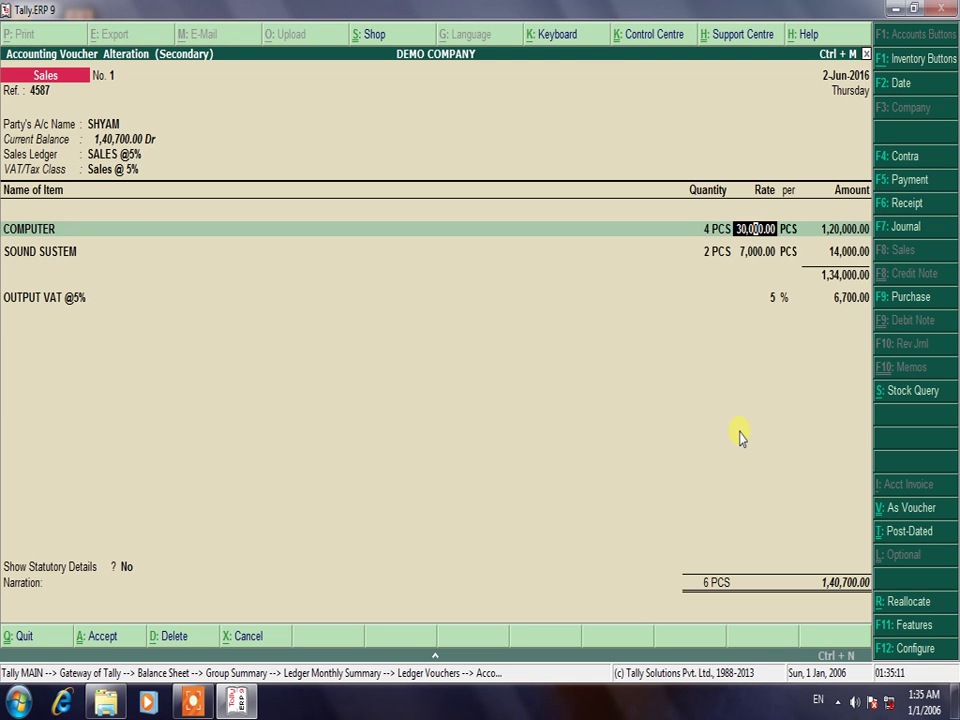
type("40000")
key("Return")
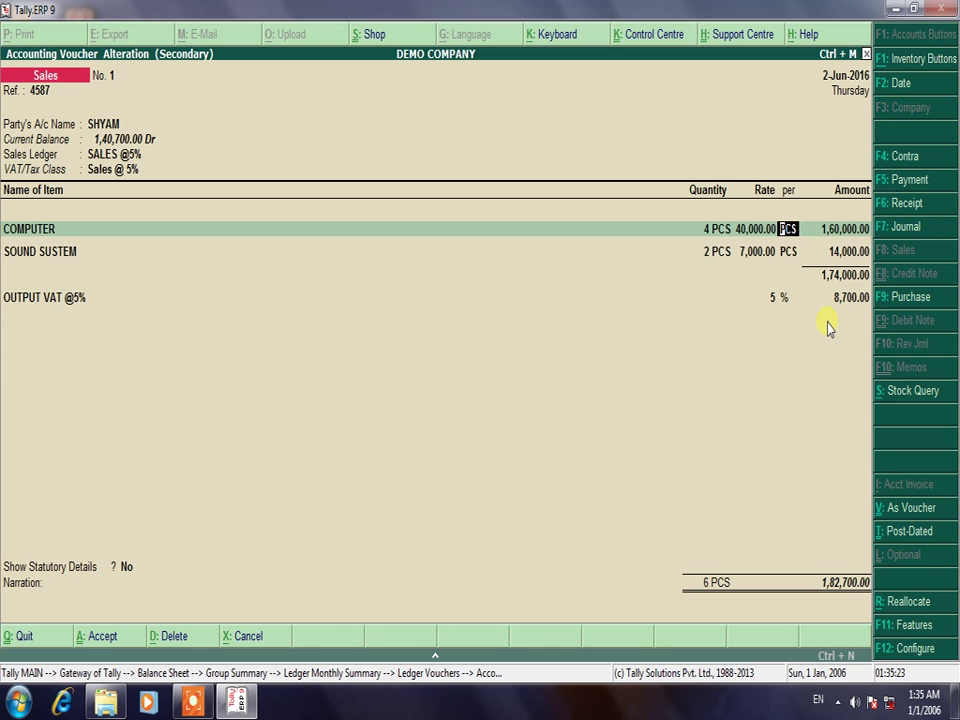
key("Escape")
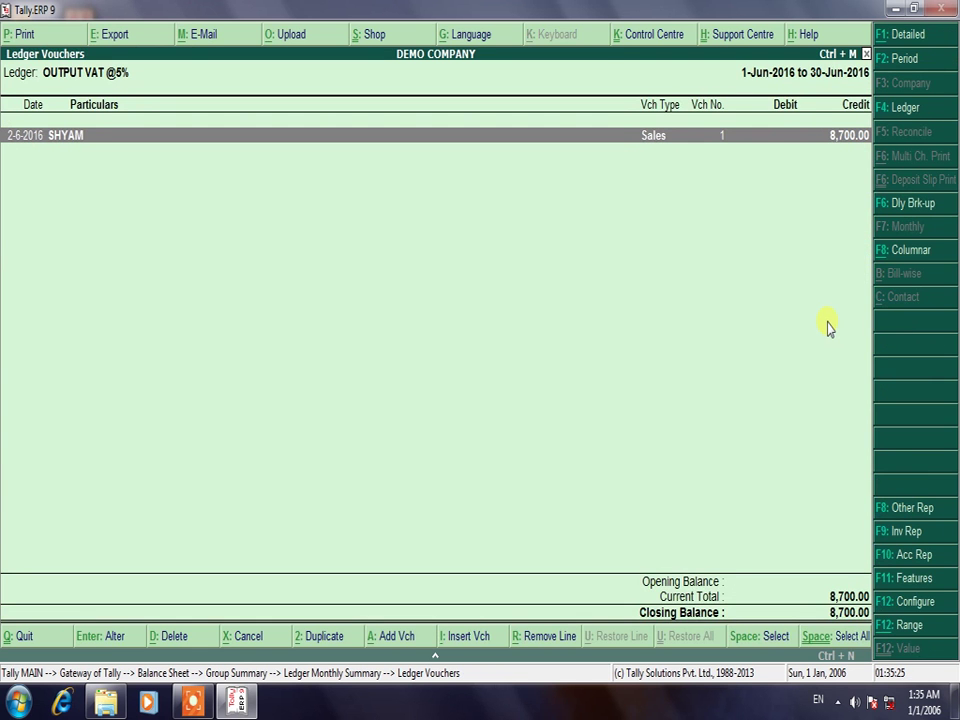
key("Escape")
key("Escape")
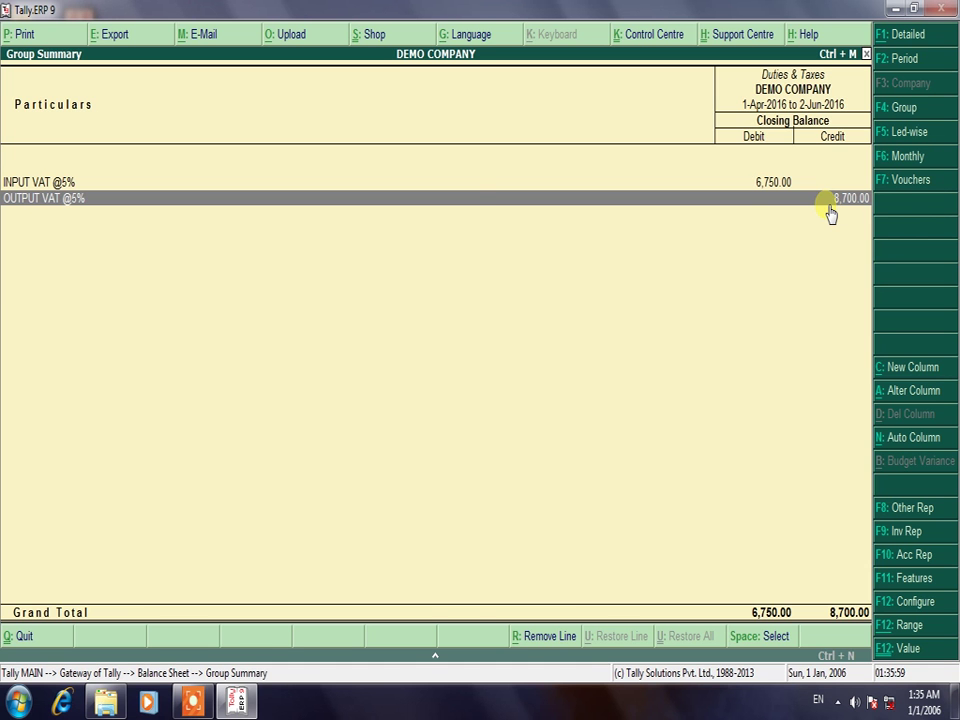
Step: Leave the reports and start a new journal voucher from Accounting Vouchers
key("Escape")
key("Escape")
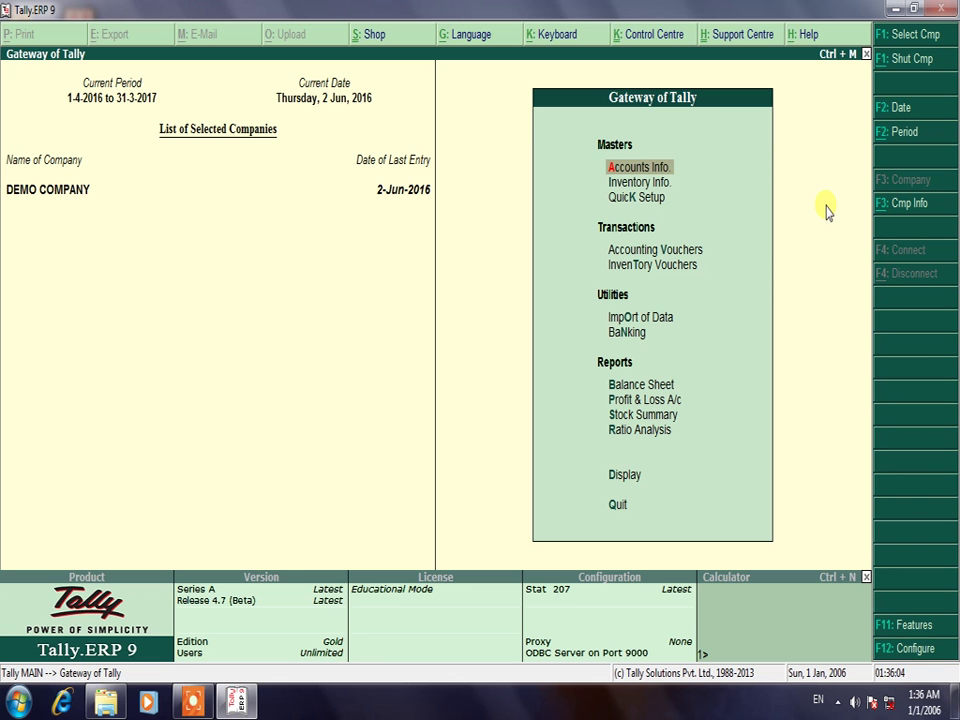
key("Down")
key("Down")
key("Down")
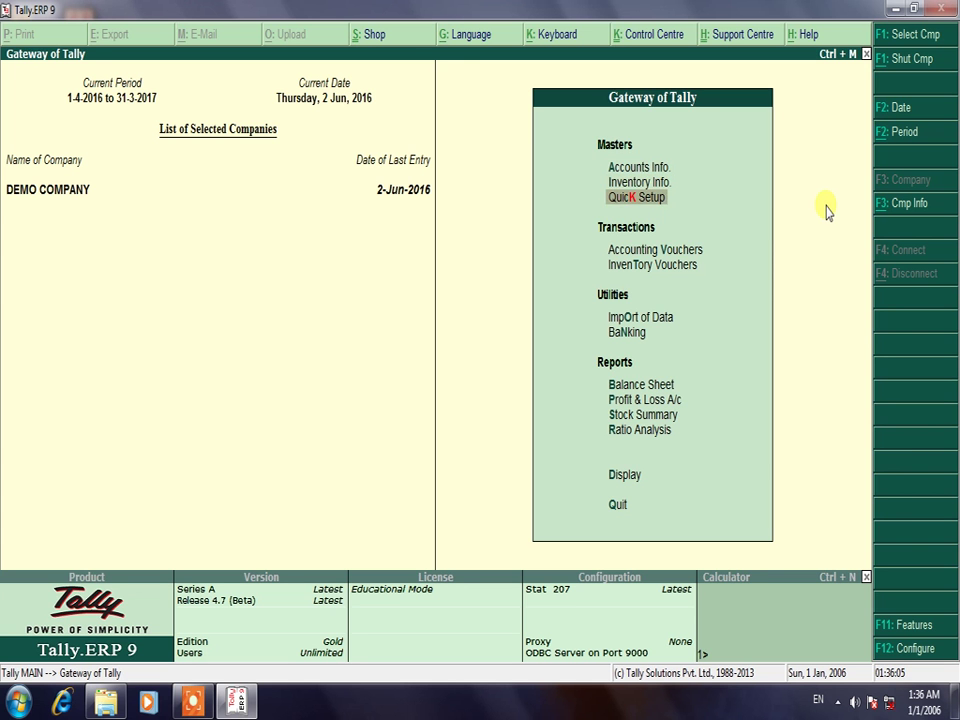
key("Return")
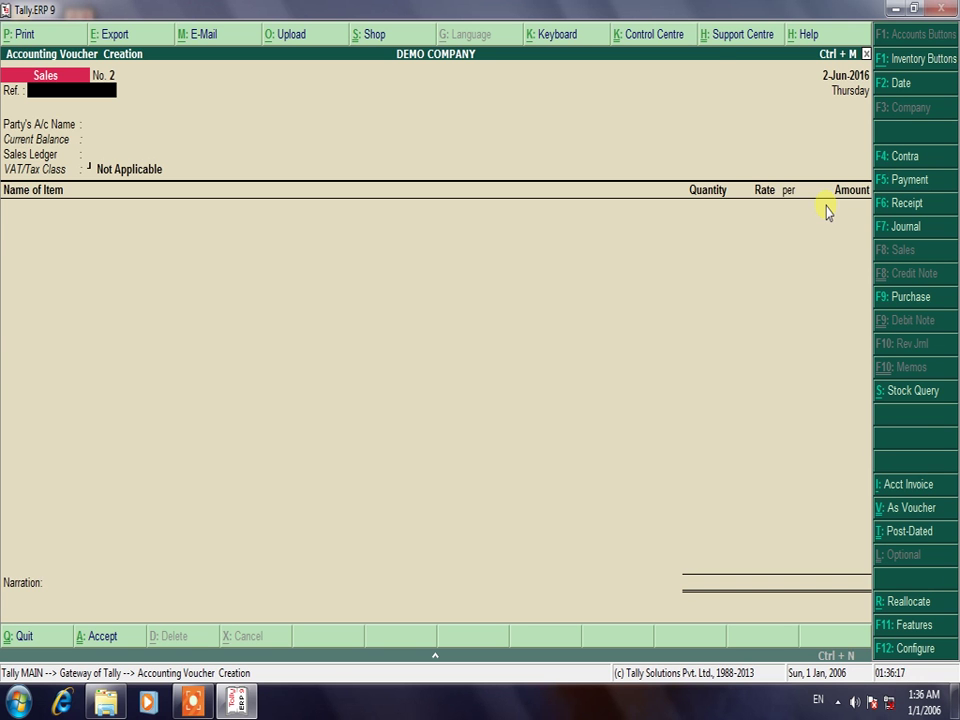
key("F7")
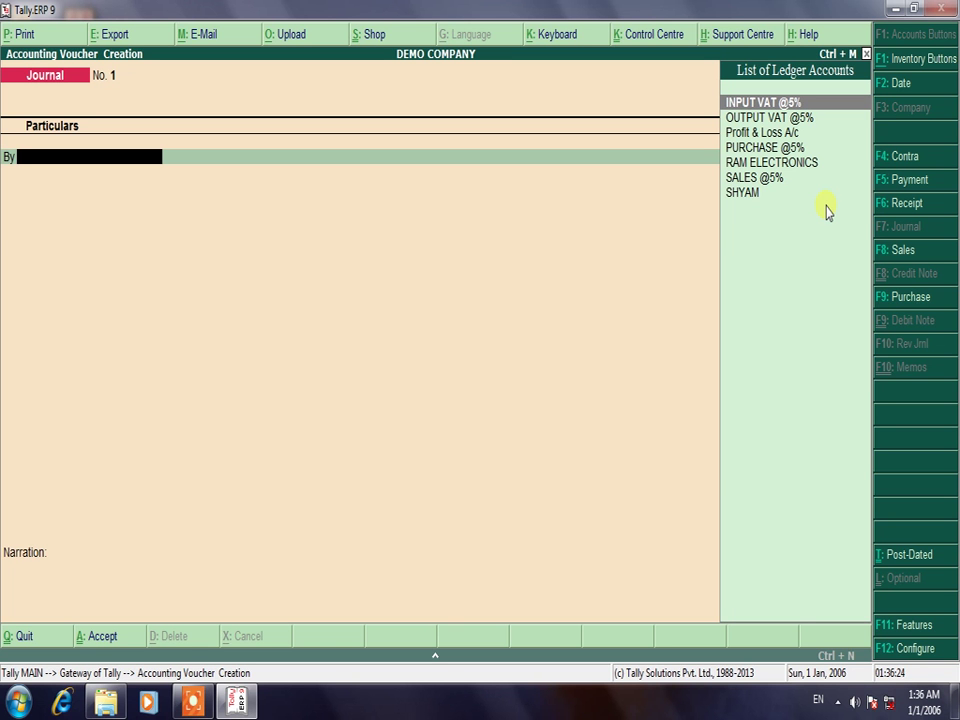
Step: Debit OUTPUT VAT @5% with 8,700 in the journal voucher
key("Down")
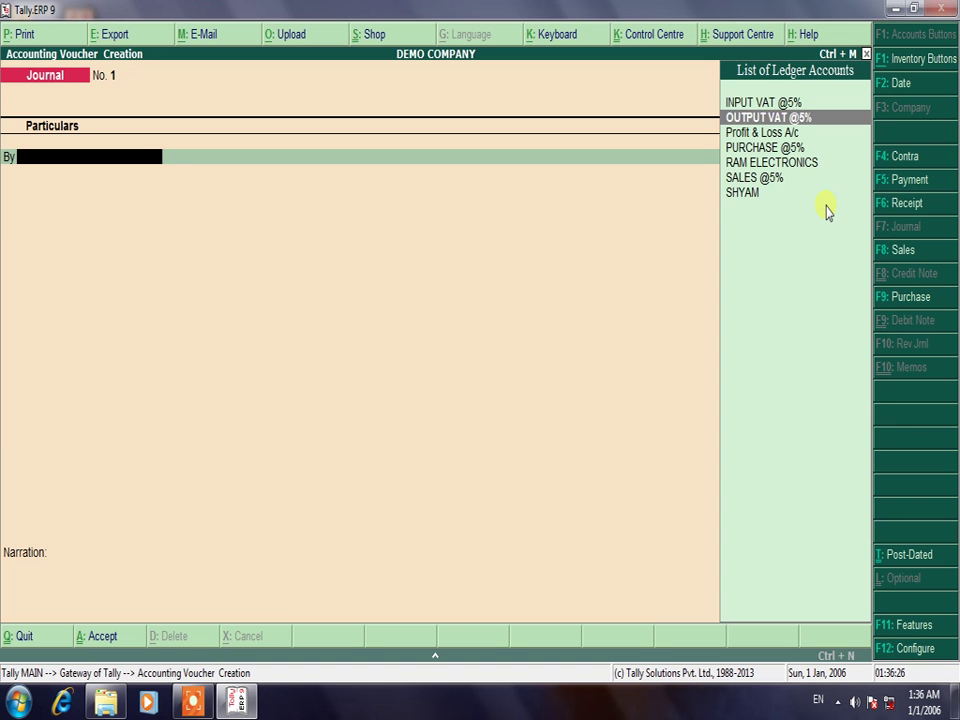
key("Return")
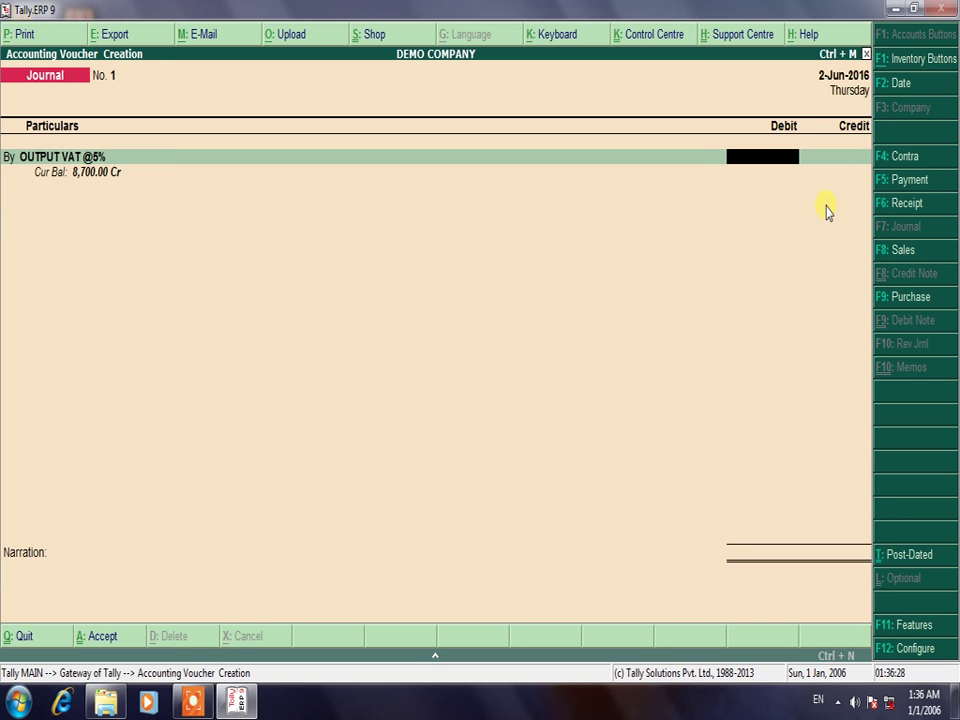
type("8700")
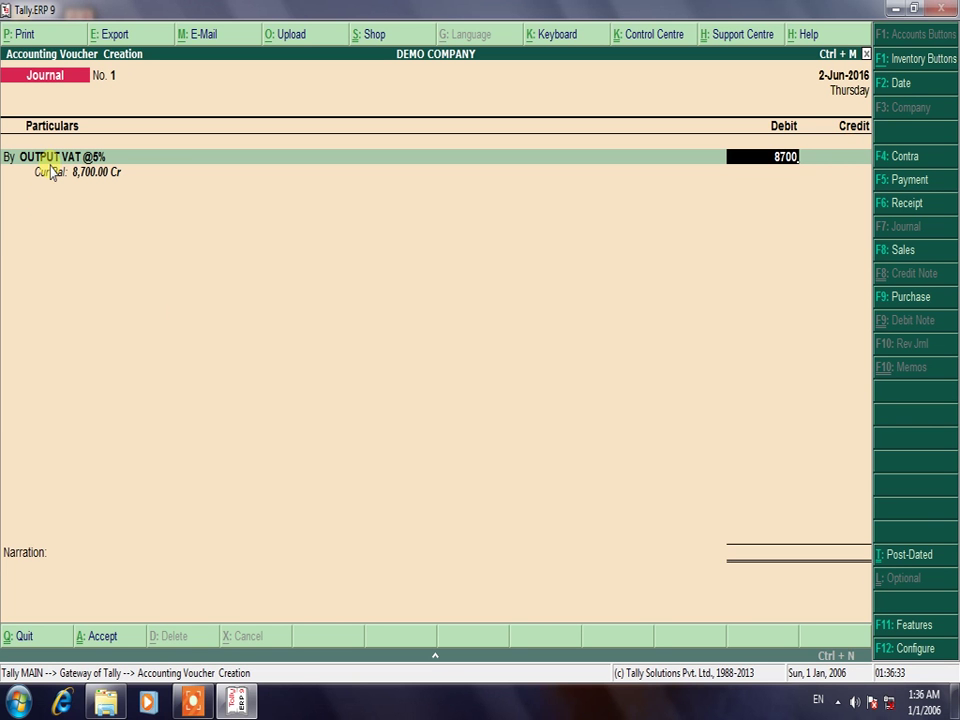
key("Return")
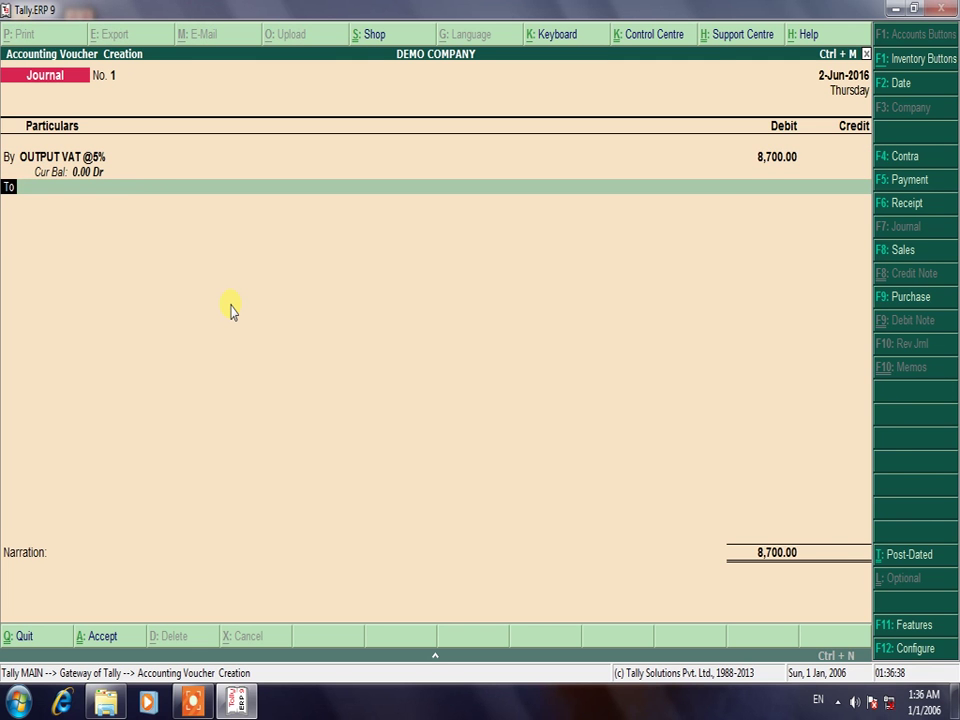
Step: Credit INPUT VAT @5% with 6,750 on the second line of the journal voucher
key("Return")
type("INP")
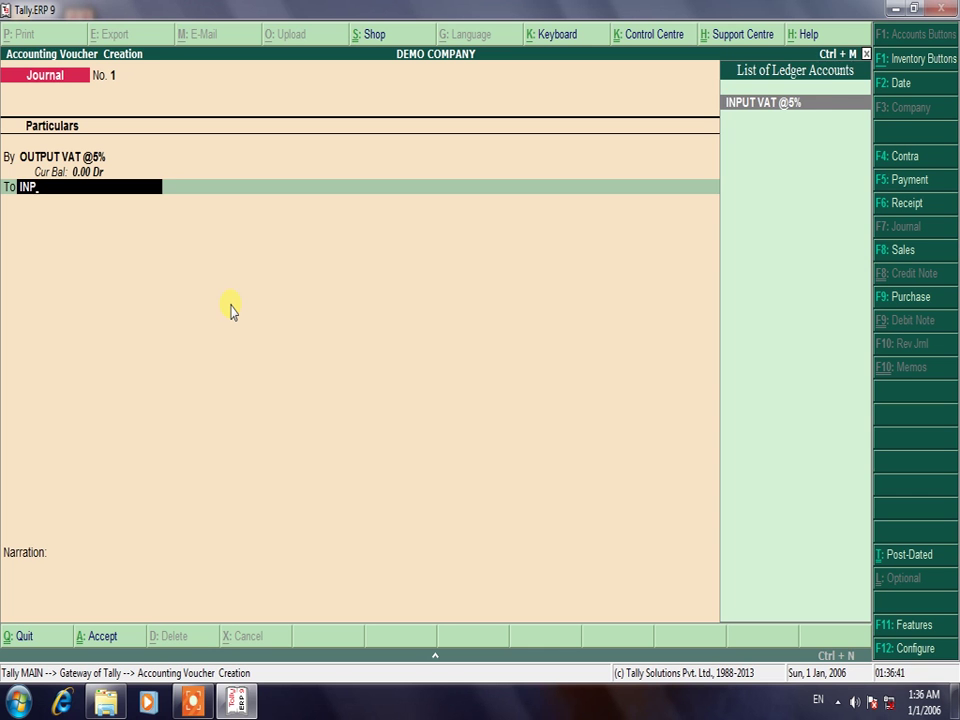
key("Return")
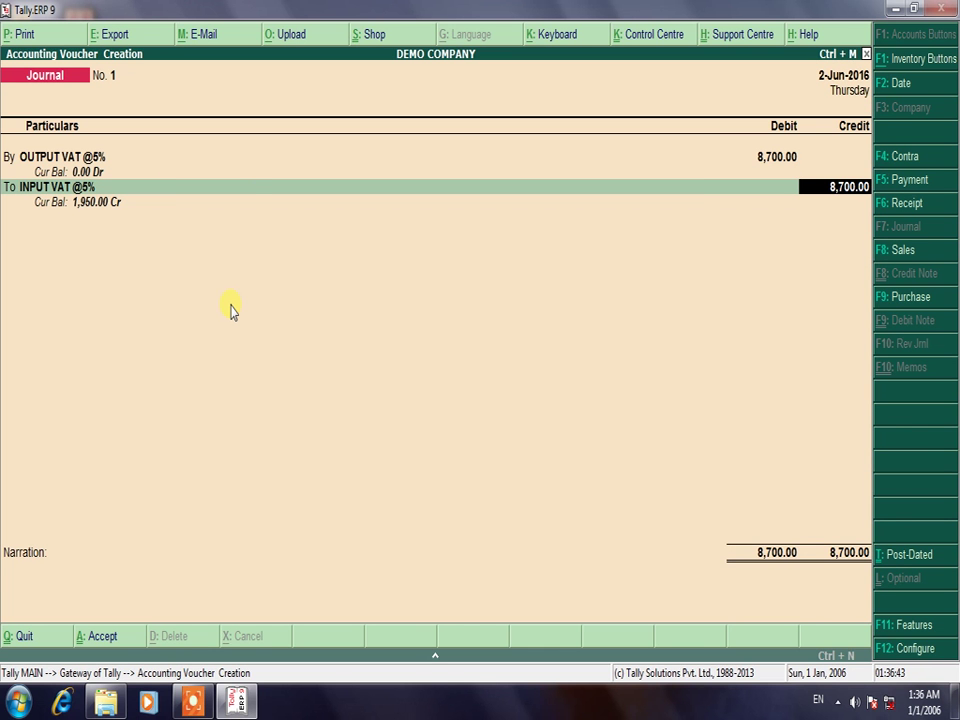
type("6750")
key("Return")
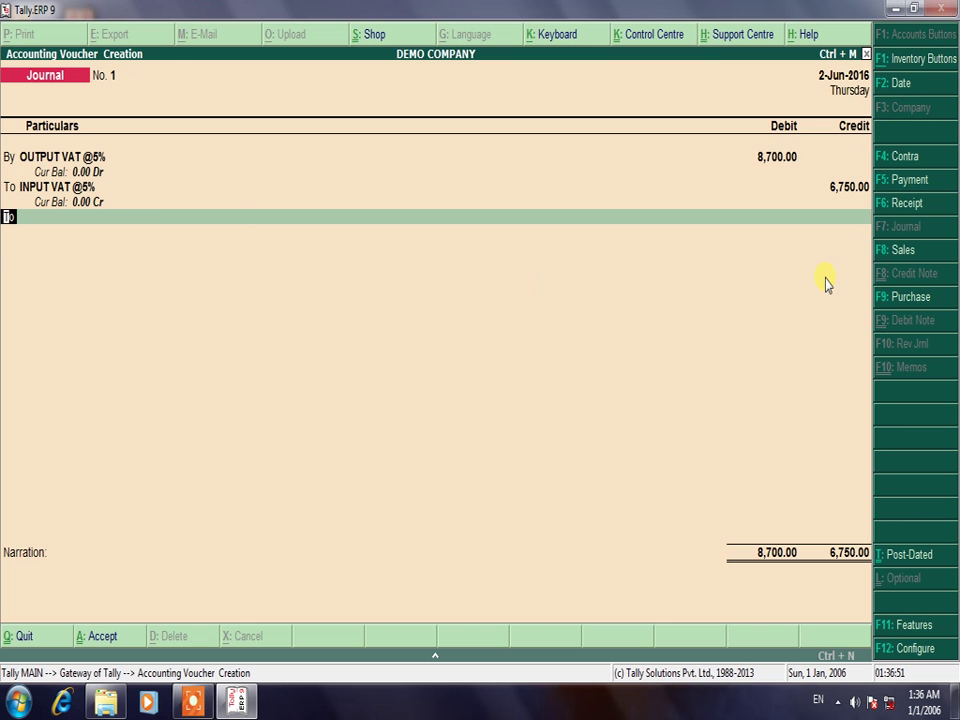
Step: Create a VAT PAYABLE ledger from the journal's next credit line, under Duties & Taxes with duty type Others and 0% calculation
key("Return")
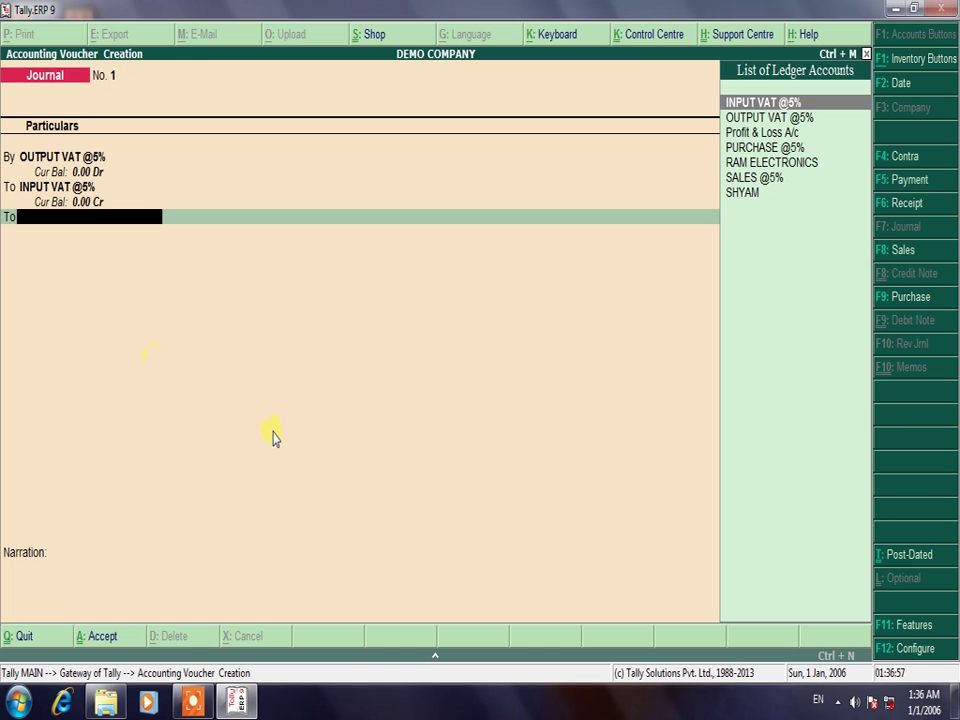
key("alt+c")
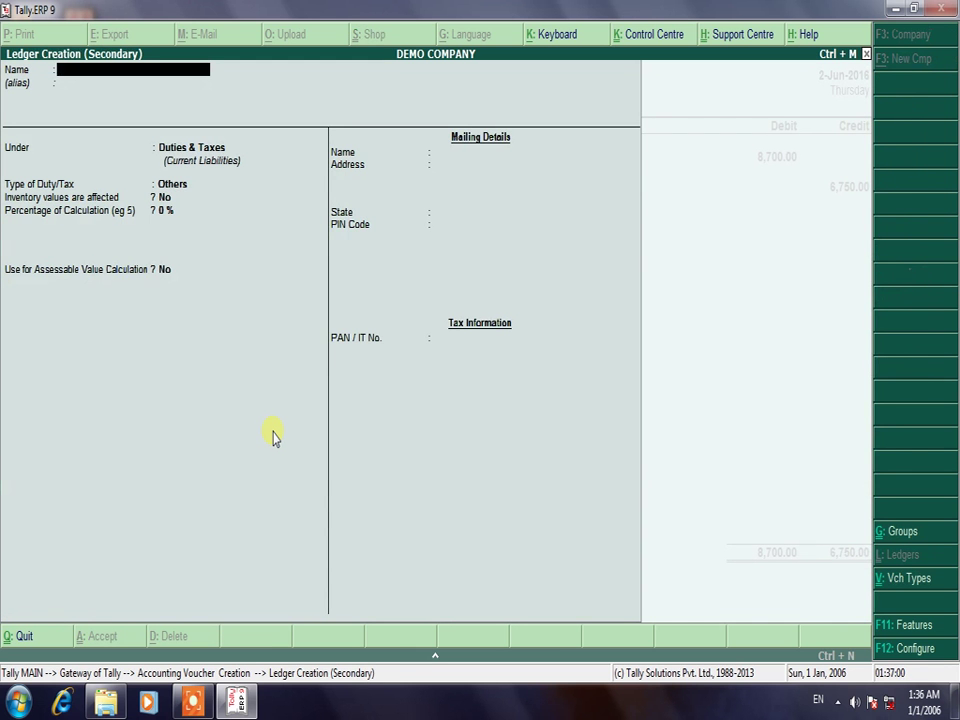
type("VAT PAYABLE")
key("Return")
key("Return")
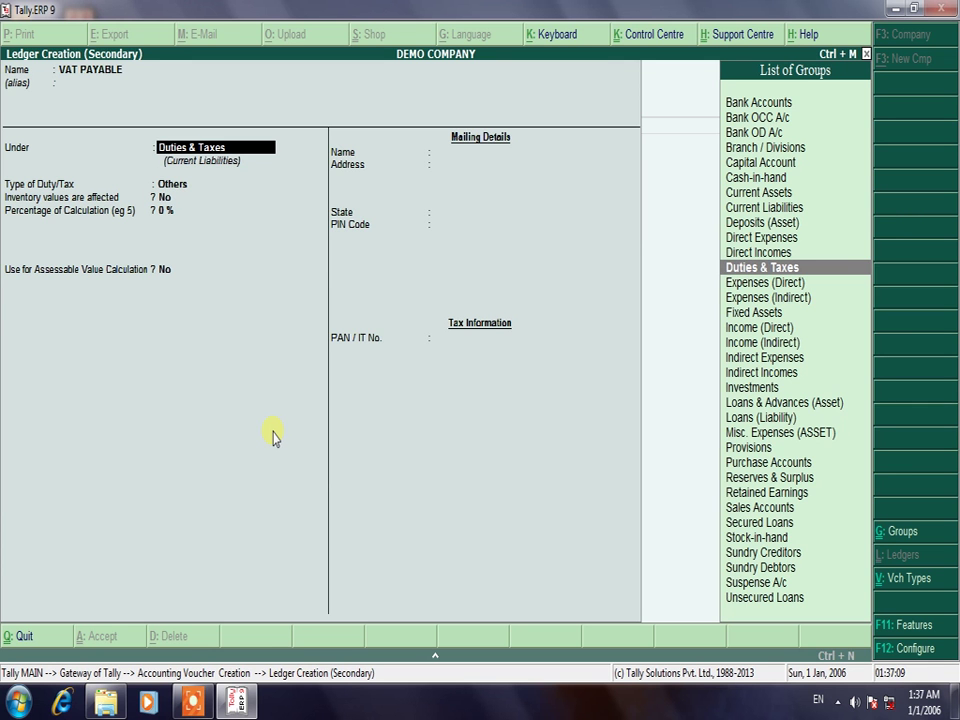
type("dut")
key("Return")
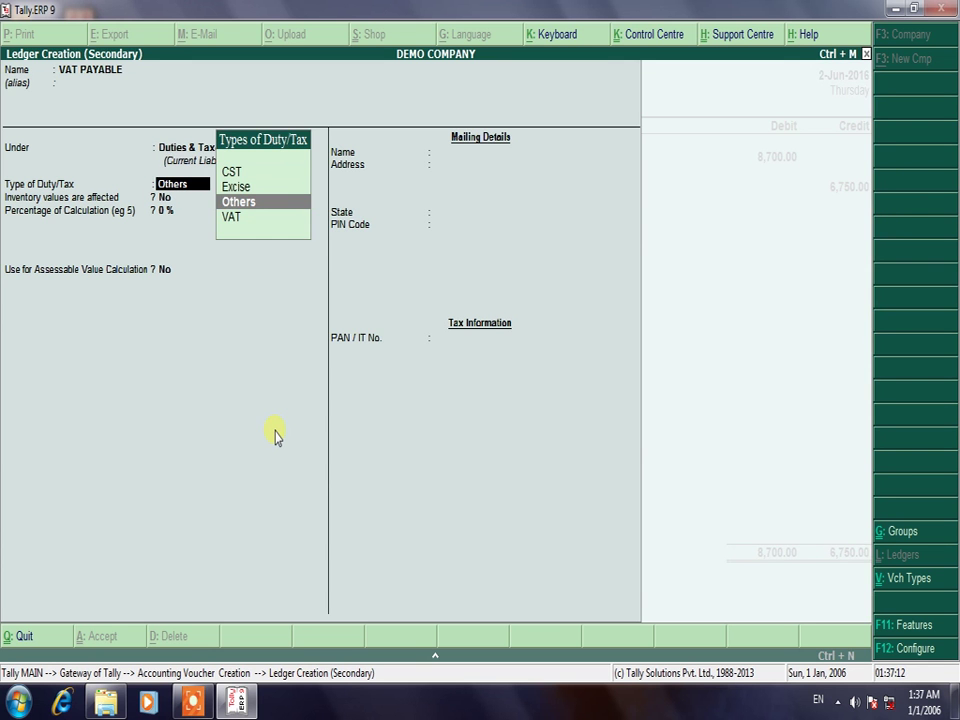
key("Down")
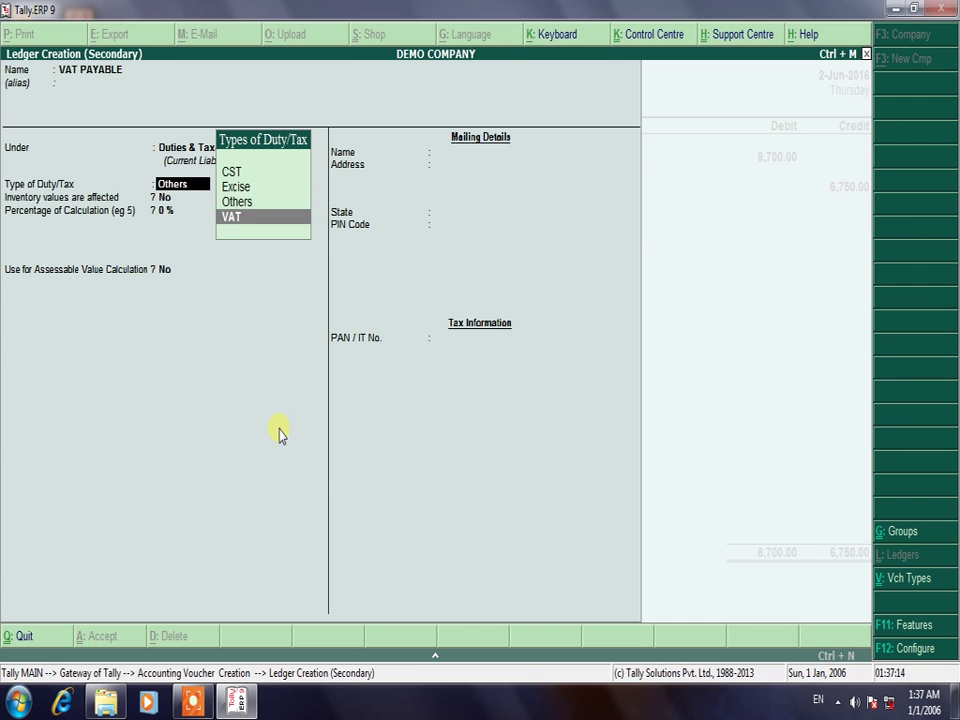
key("Up")
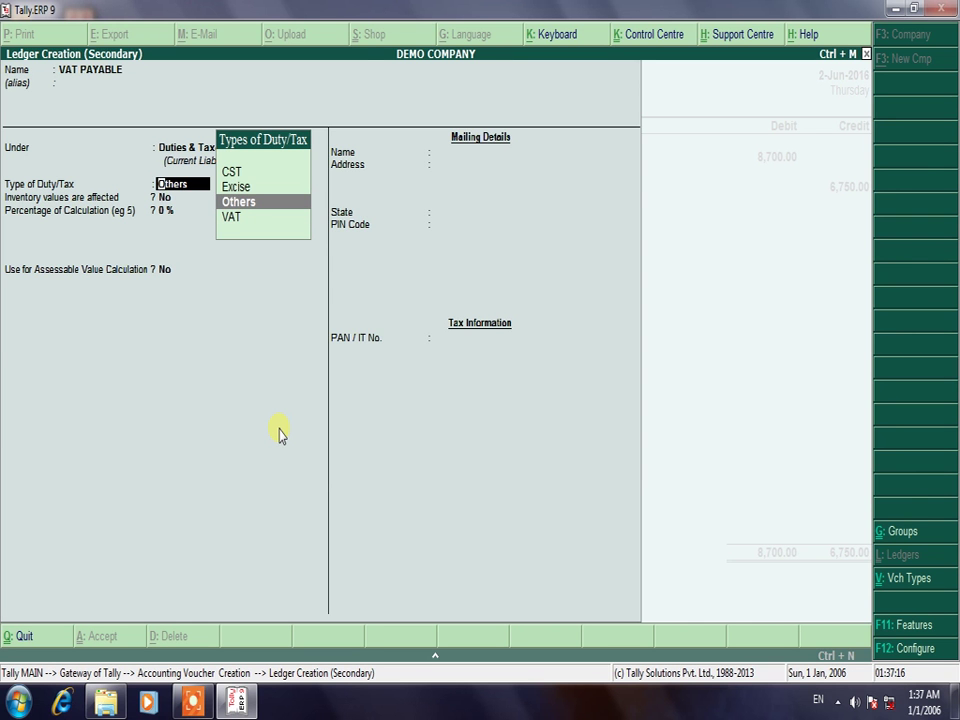
key("Return")
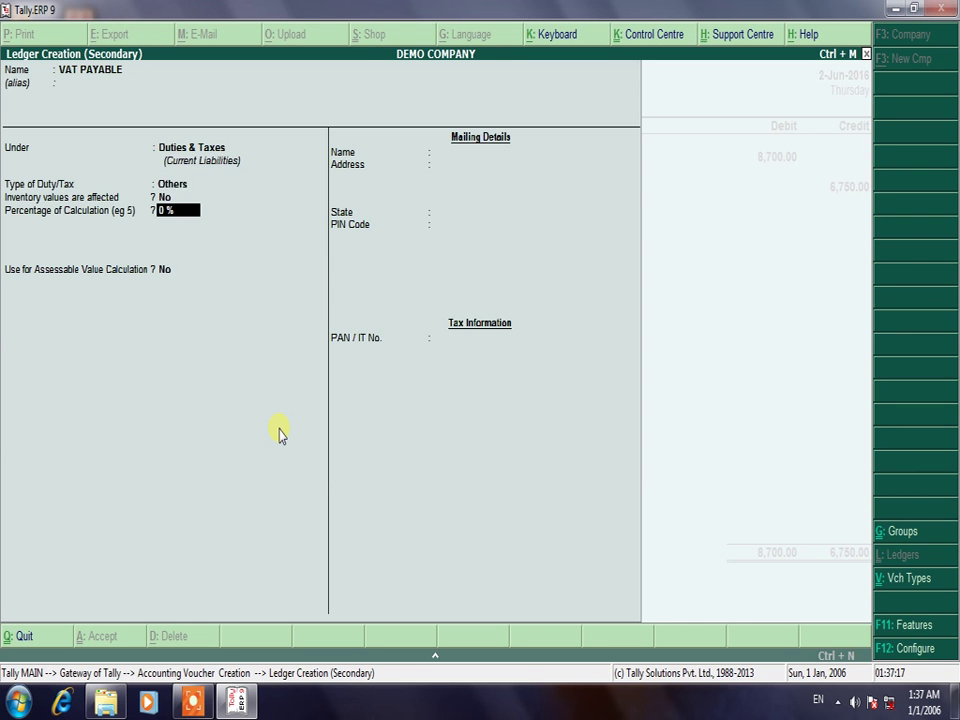
key("Return")
key("Return")
key("Return")
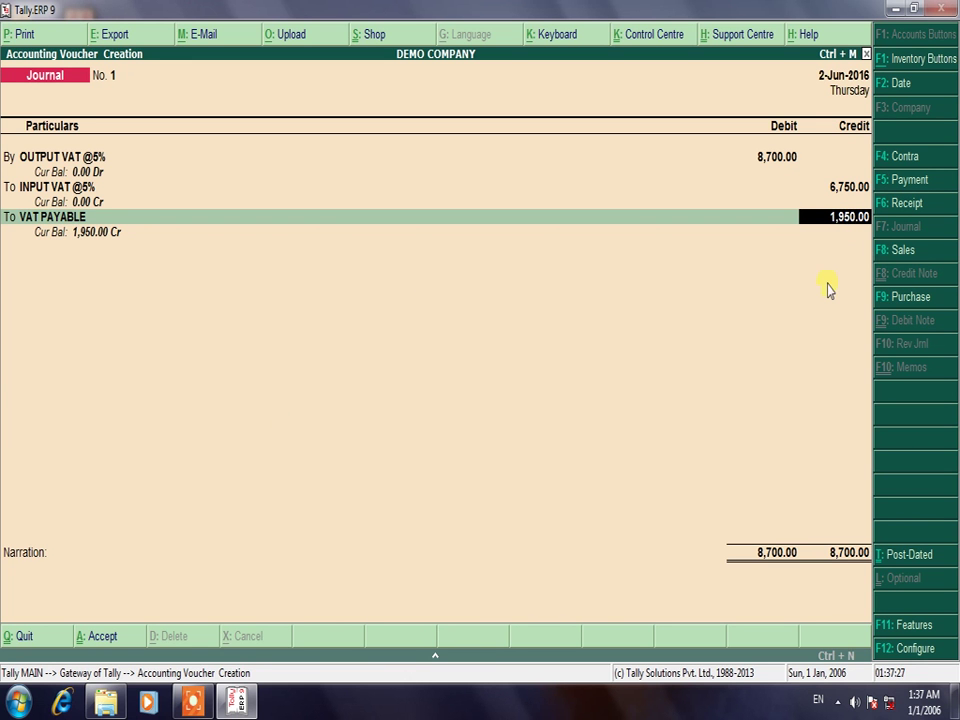
Step: Credit VAT PAYABLE with 1,950, save the journal voucher and leave voucher entry
key("Return")
key("Return")
key("Return")
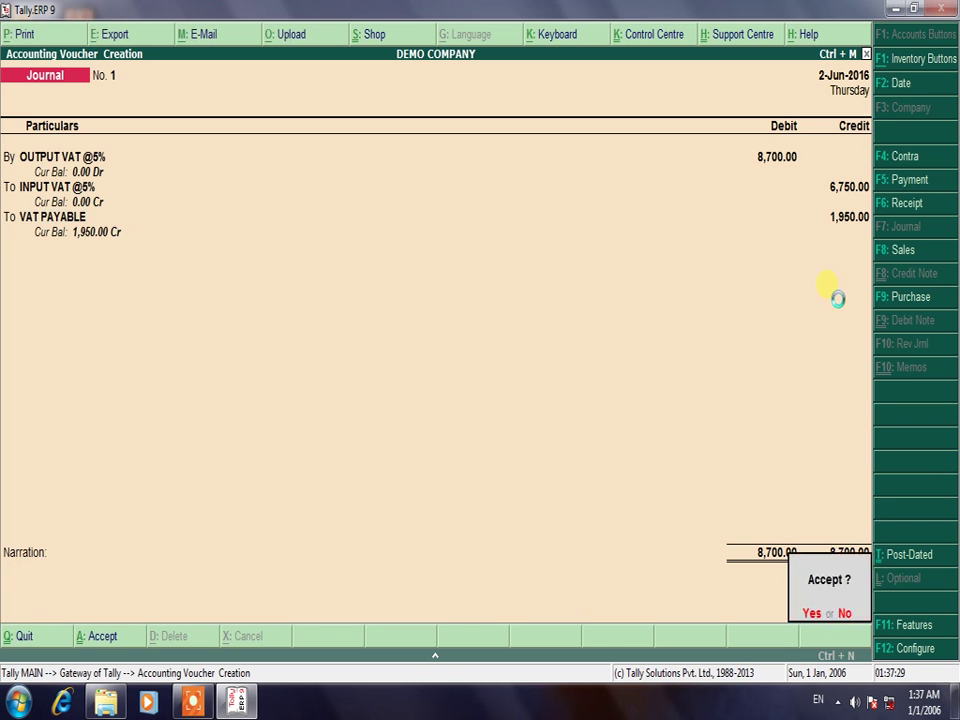
key("Return")
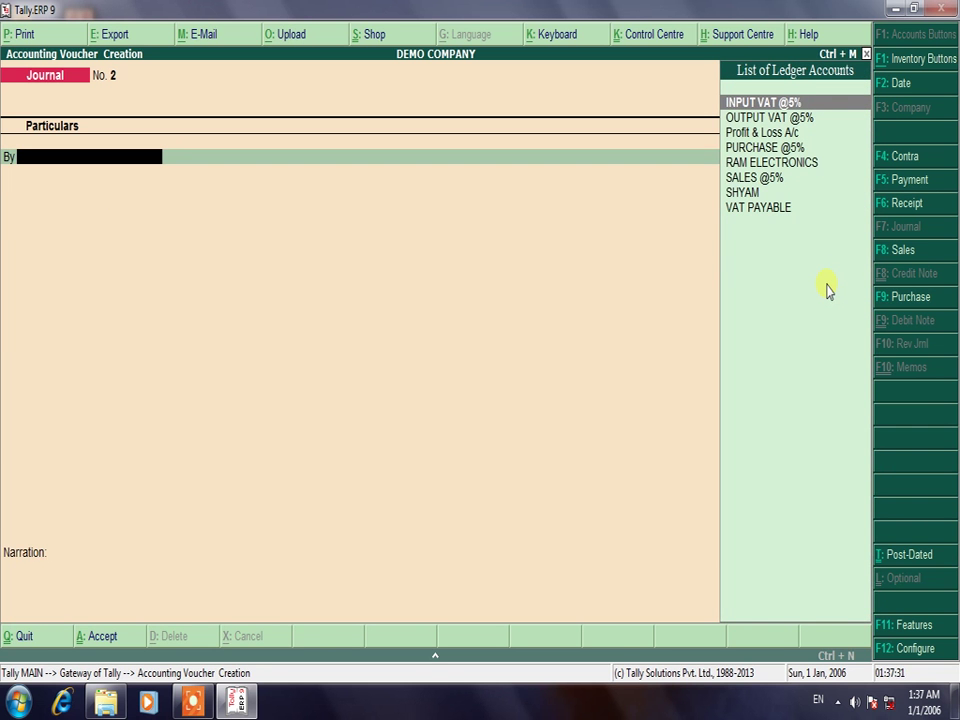
key("Escape")
key("Return")
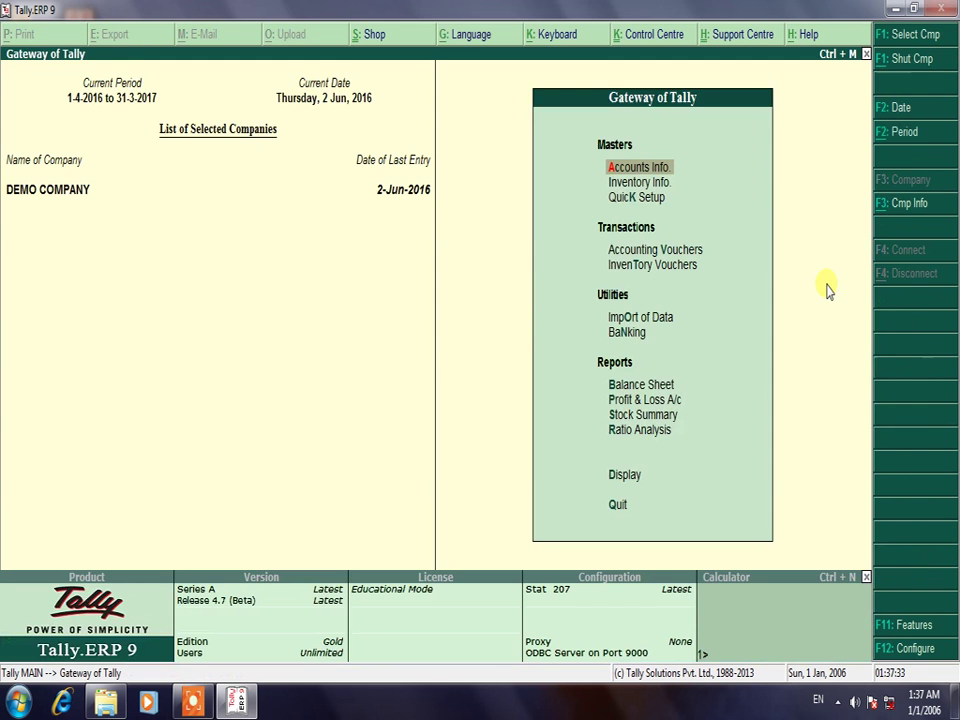
Step: Open the company's Balance Sheet and expand it to the detailed view
key("Down")
key("Down")
key("Down")
key("Down")
key("Down")
key("Down")
key("Down")
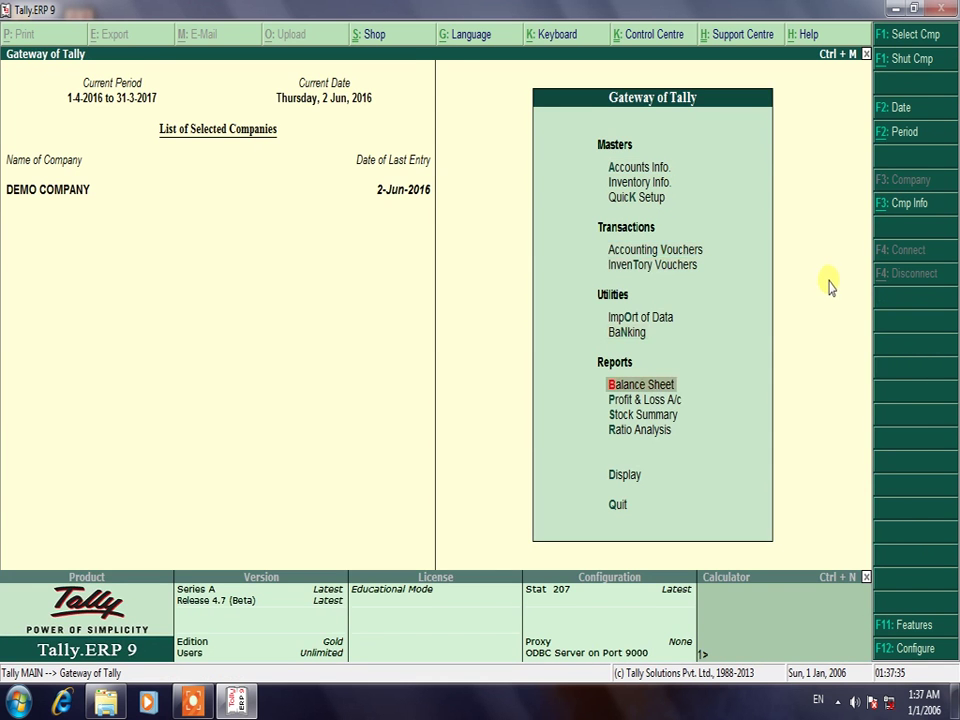
key("Return")
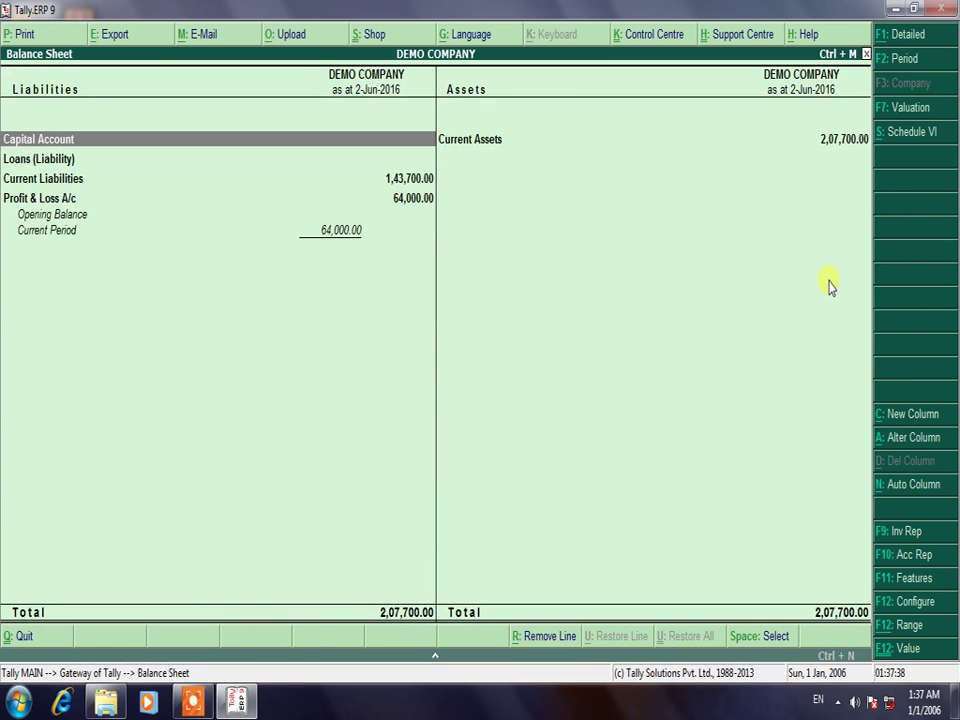
key("alt+F1")
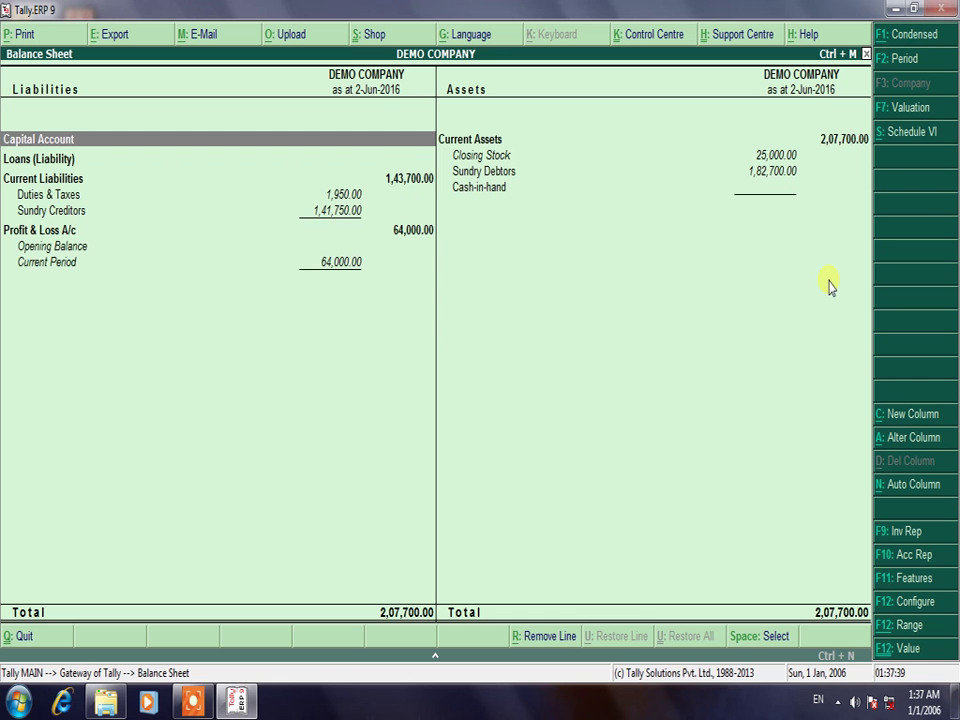
Step: Review the Duties & Taxes group summary under Current Liabilities and return to the Gateway of Tally
key("Down")
key("Down")
key("Down")
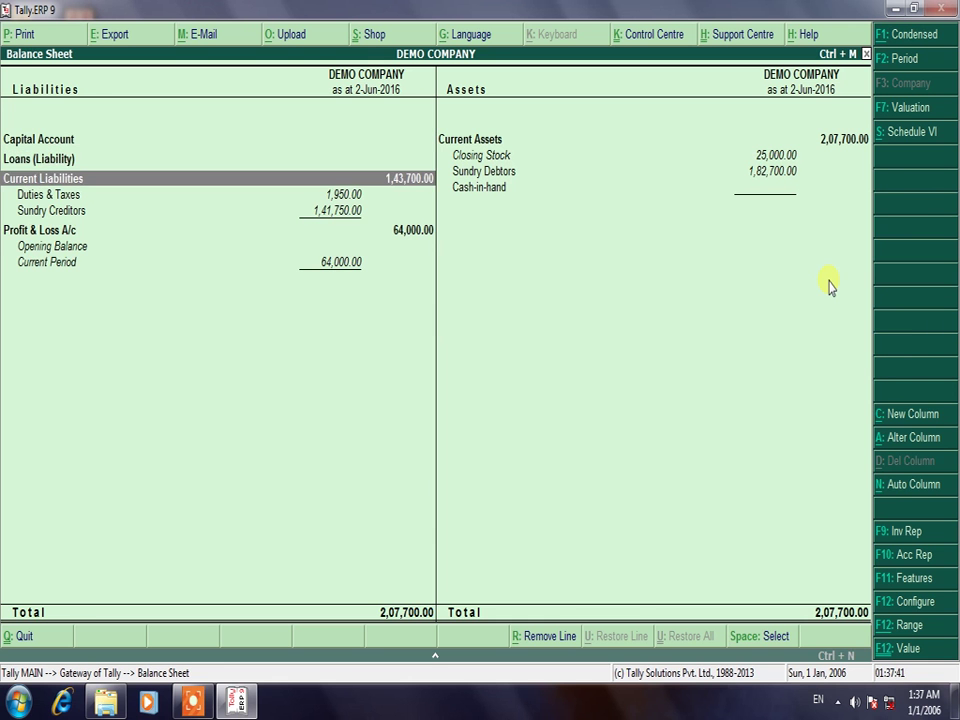
key("Return")
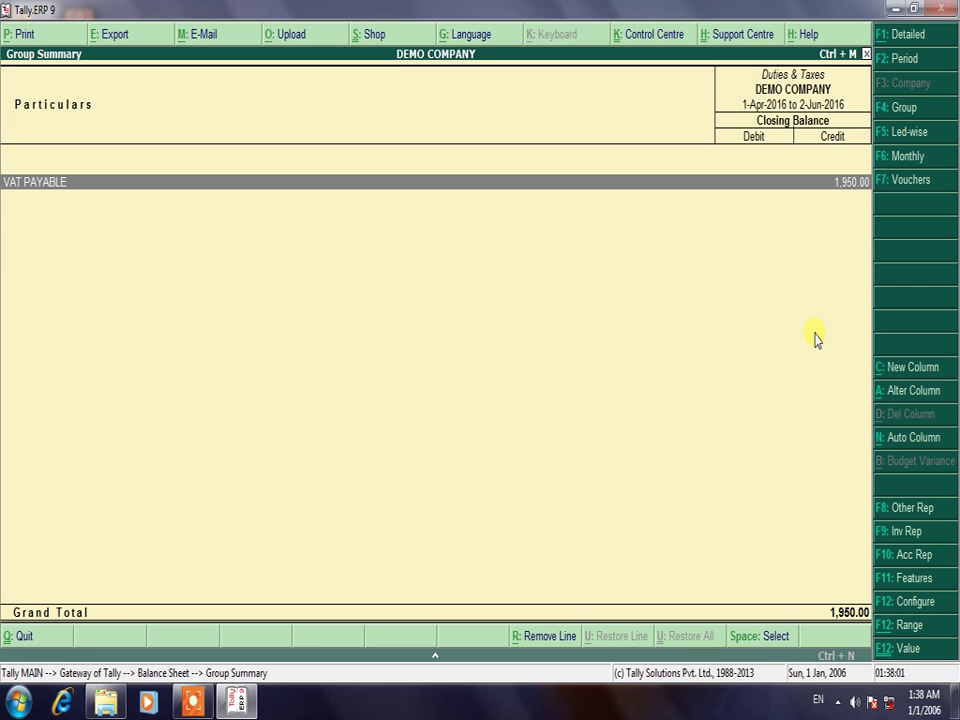
key("Escape")
key("Escape")
key("Home")
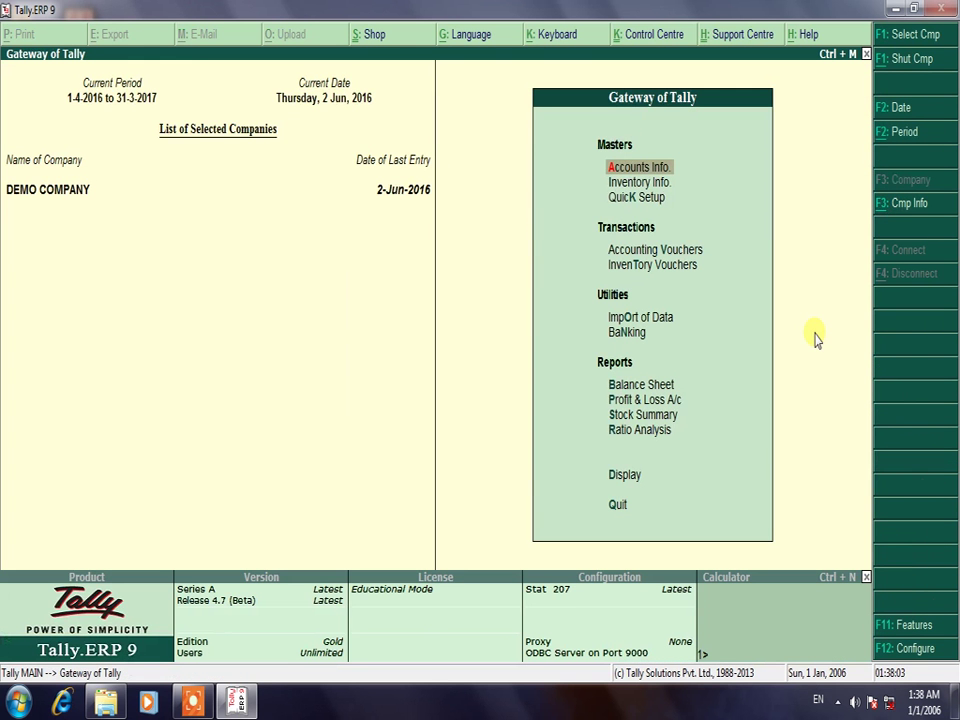
Step: Open Accounting Vouchers and start a new payment voucher
key("Down")
key("Down")
key("Down")
key("Down")
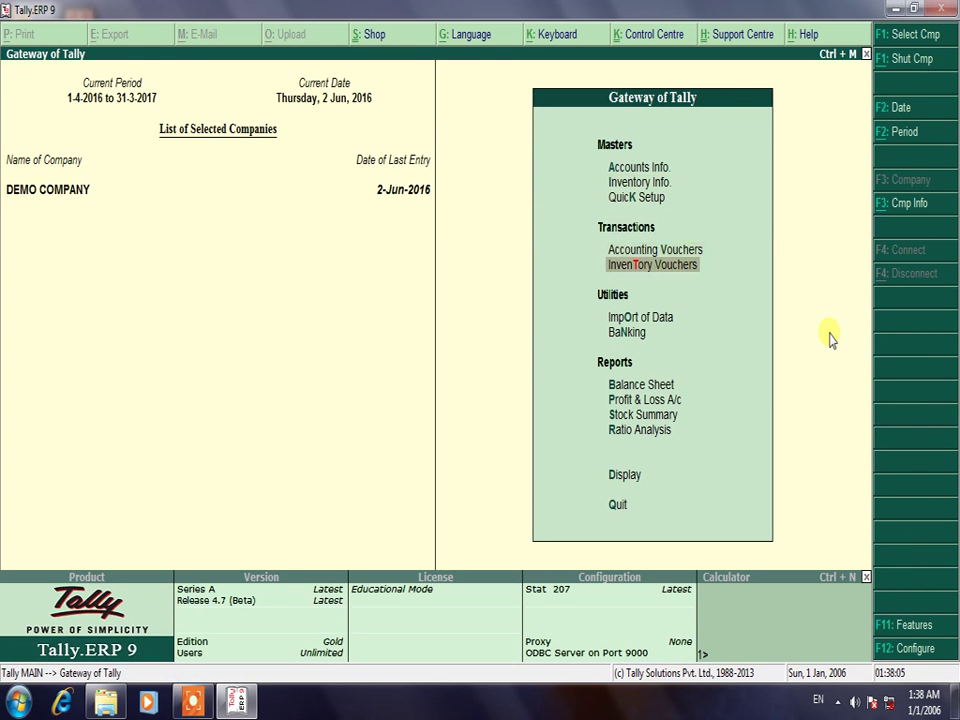
key("Up")
key("Return")
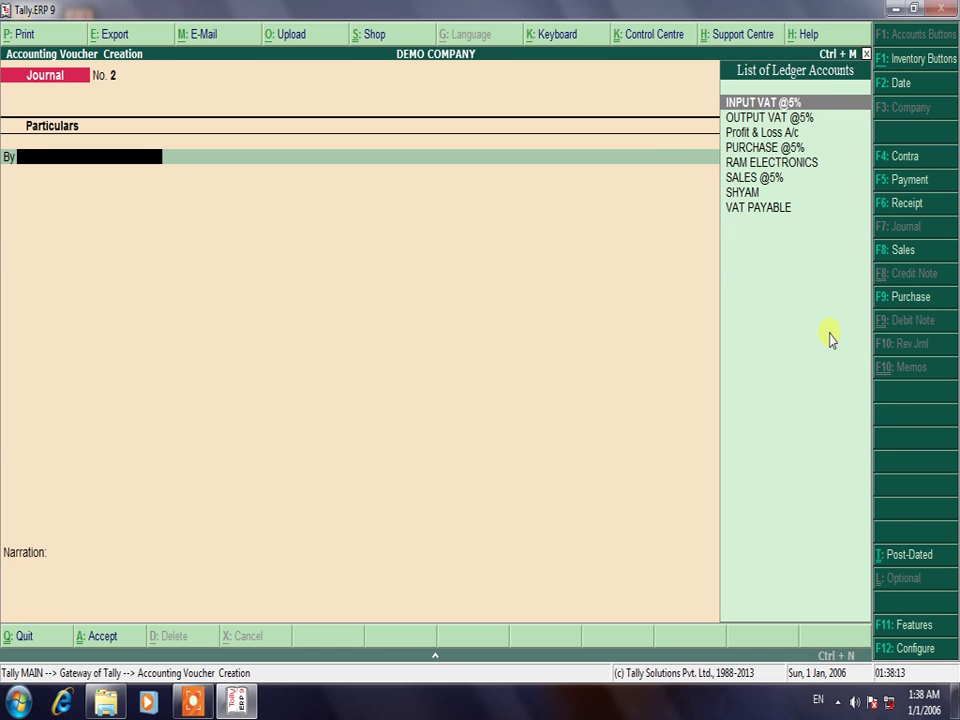
key("F5")
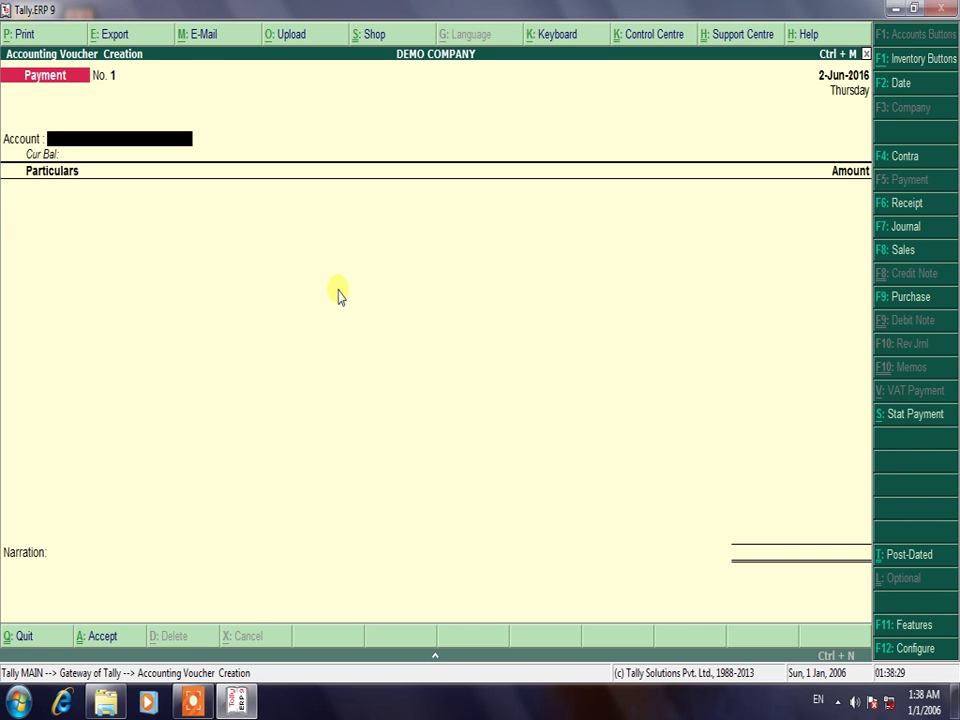
Step: Set Cash as the payment account and select VAT PAYABLE as the ledger being paid
type("c")
key("Return")
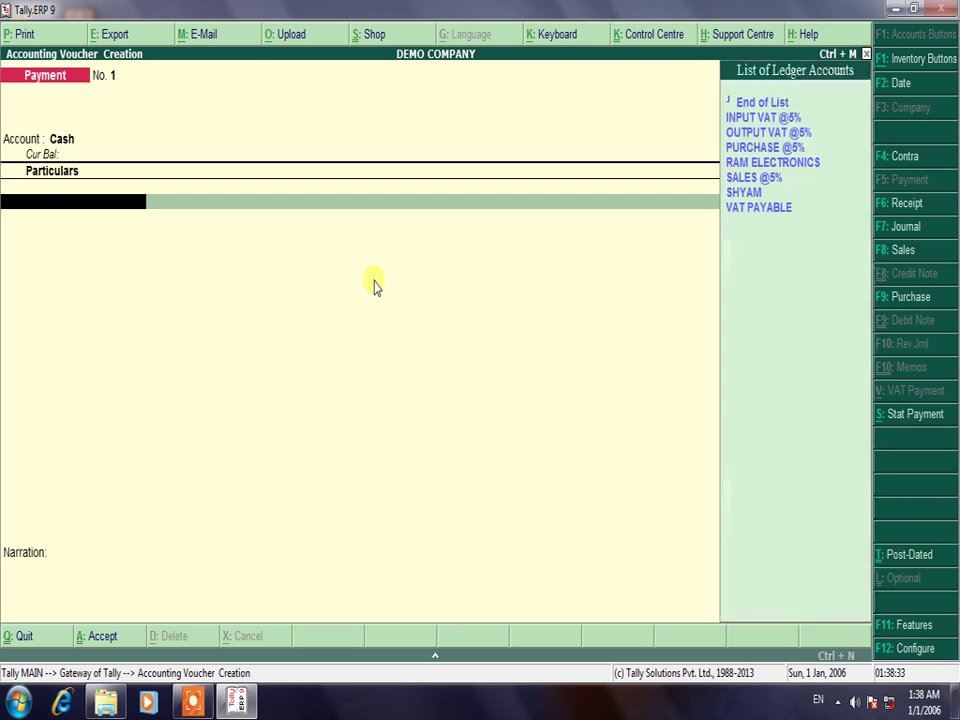
key("Down")
key("Down")
key("Down")
key("Down")
key("Down")
key("Down")
key("Down")
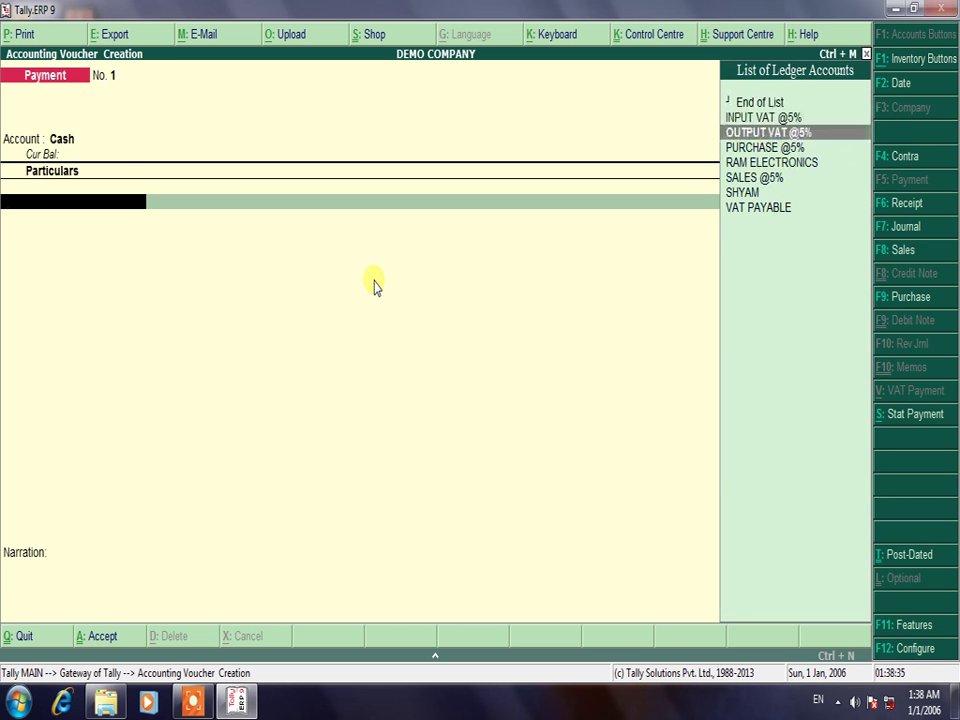
key("Return")
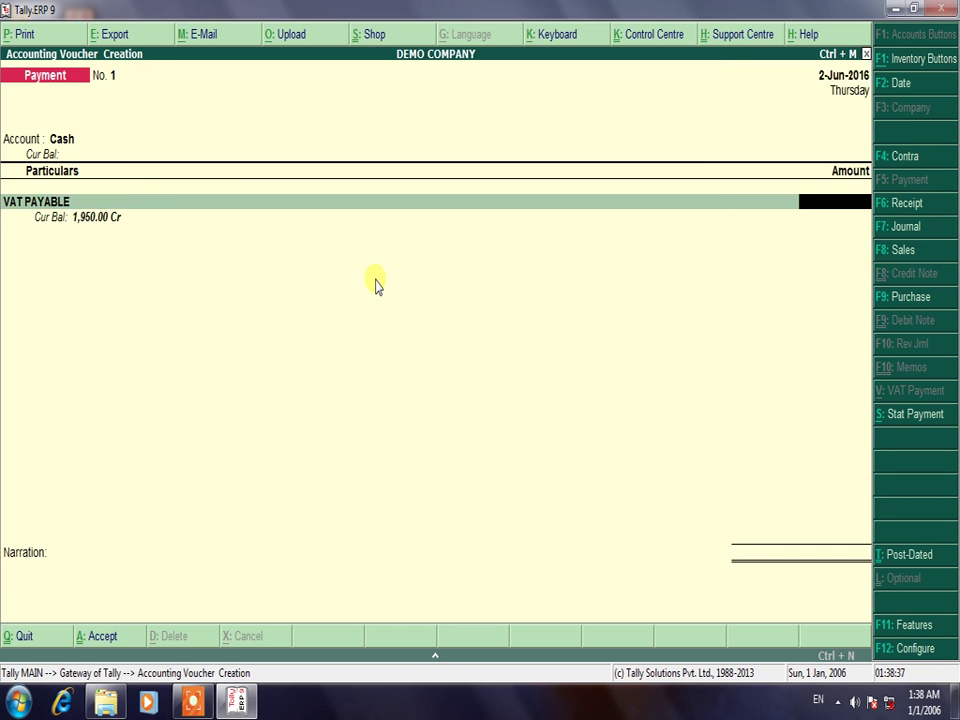
Step: Enter 1,950 as the VAT PAYABLE payment amount, save the payment voucher and leave voucher entry
type("1950")
key("Return")
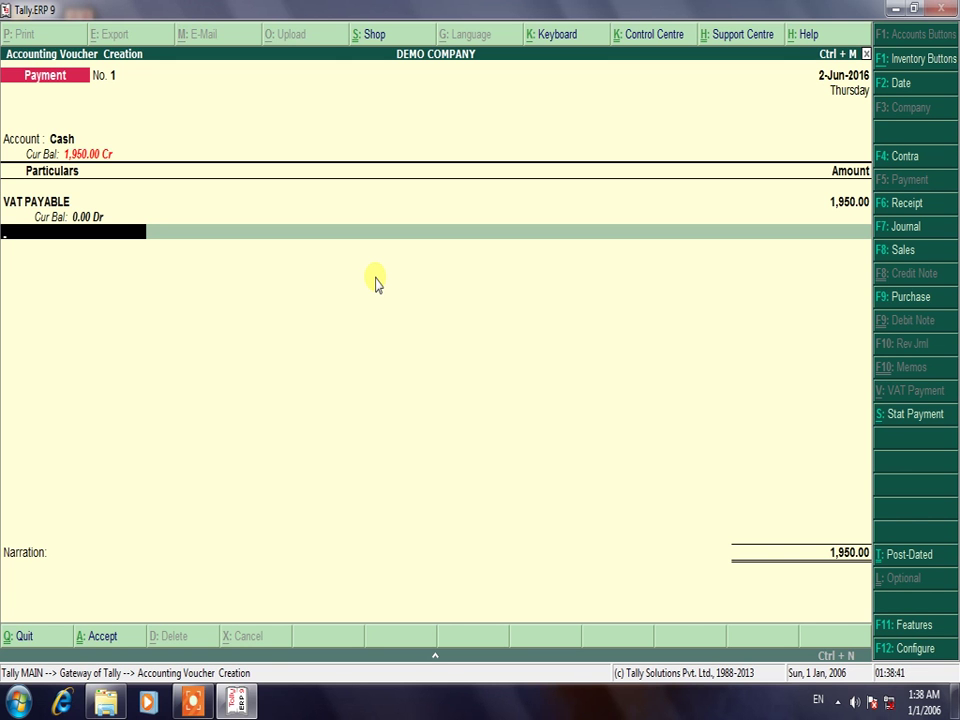
key("Return")
key("Return")
key("Return")
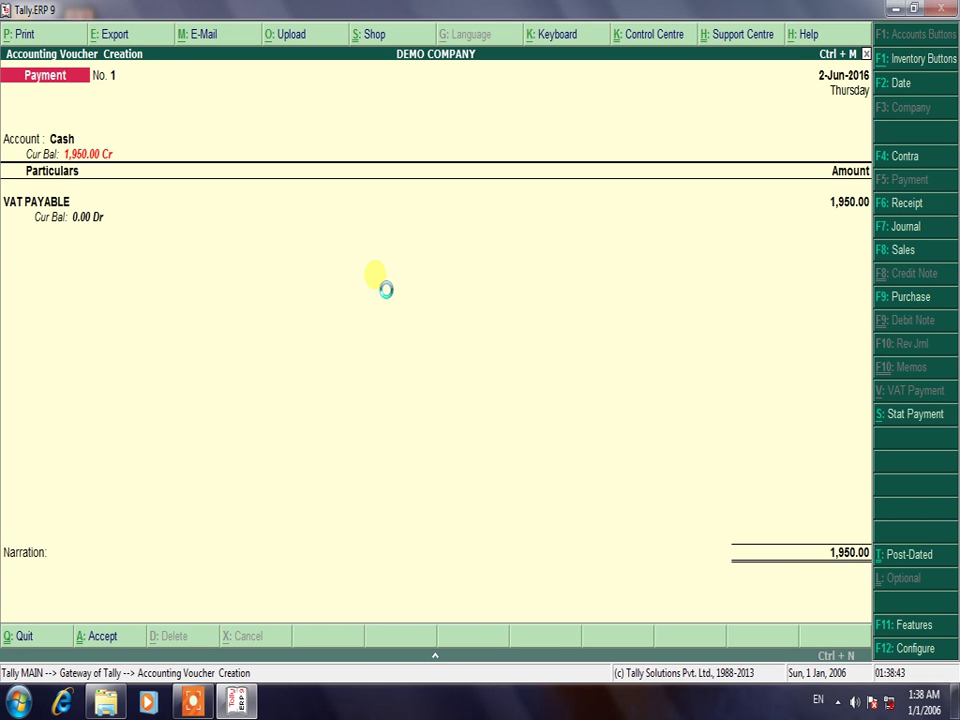
key("Escape")
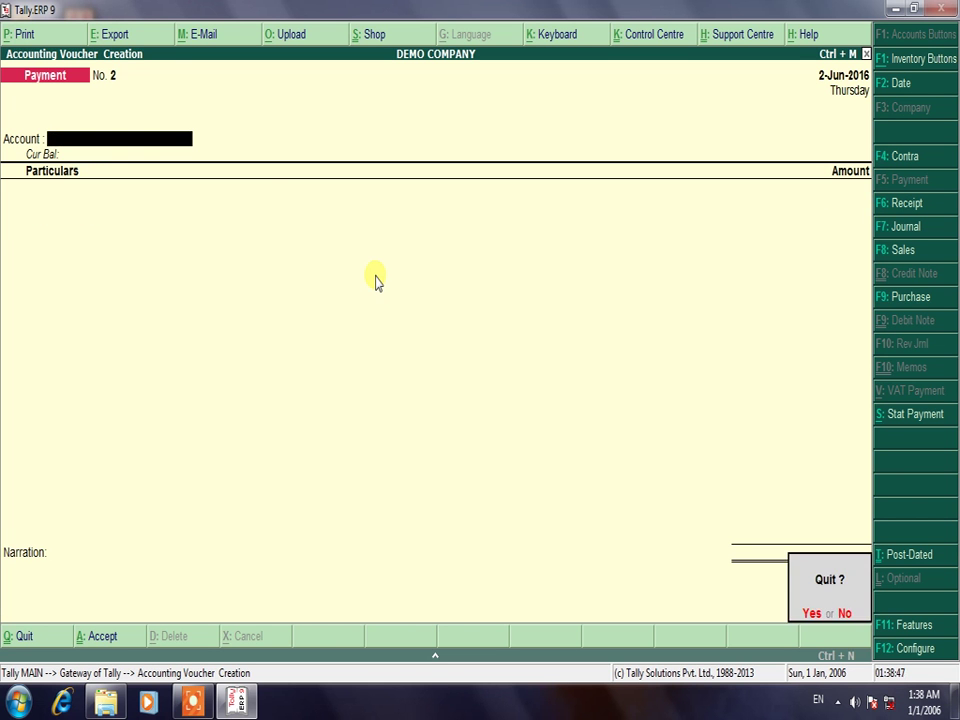
key("Return")
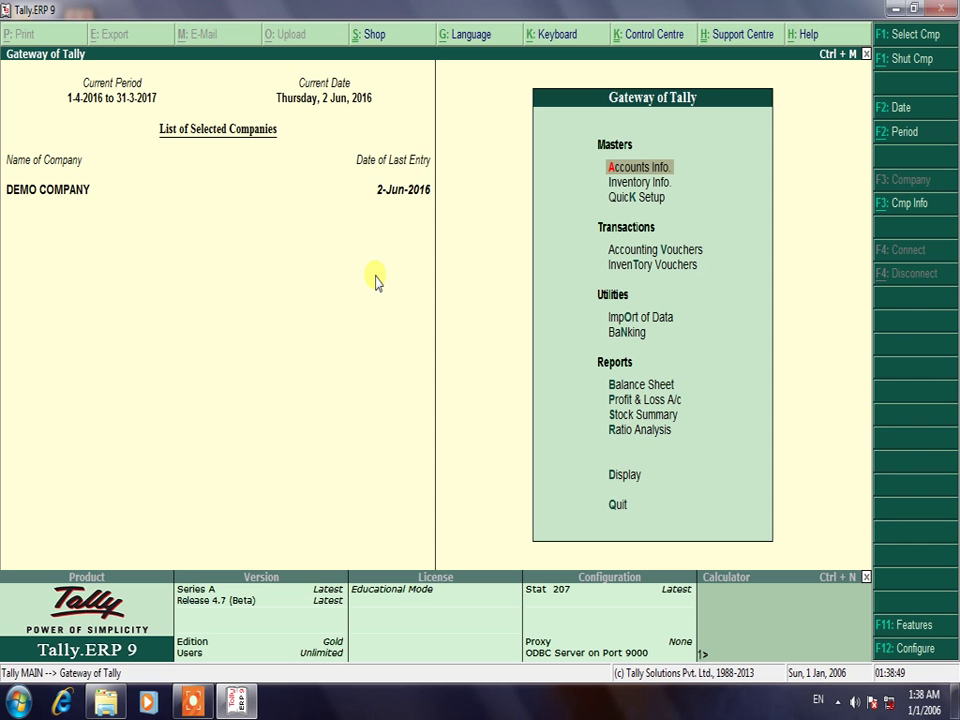
Step: Reopen the Balance Sheet in detailed view to check it after the VAT payment
key("Down")
key("Down")
key("Down")
key("Down")
key("Down")
key("Down")
key("Down")
key("Down")
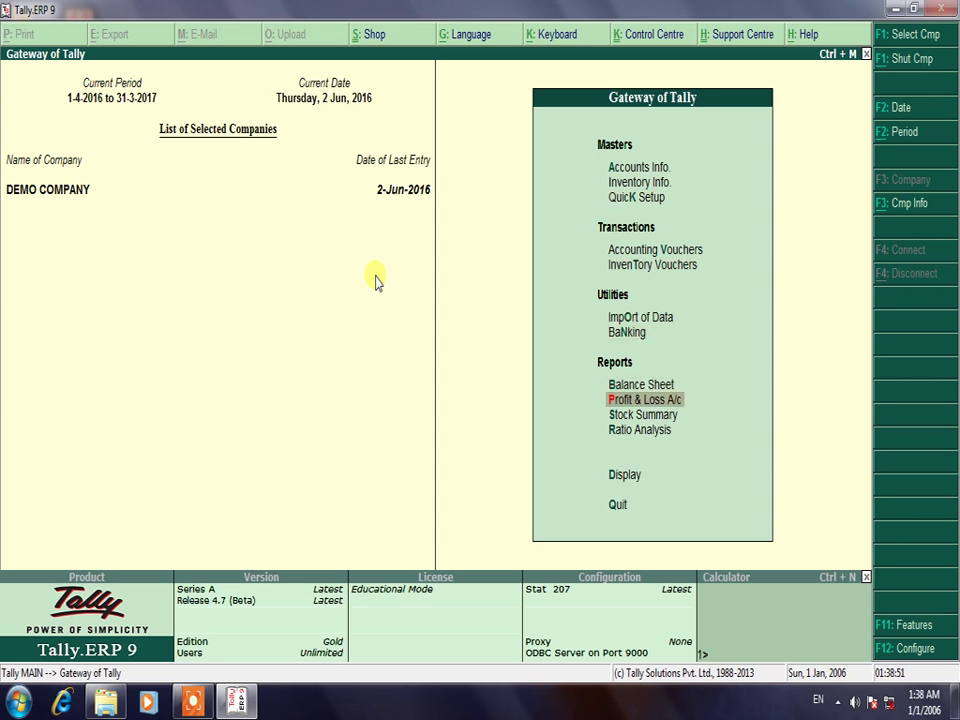
key("b")
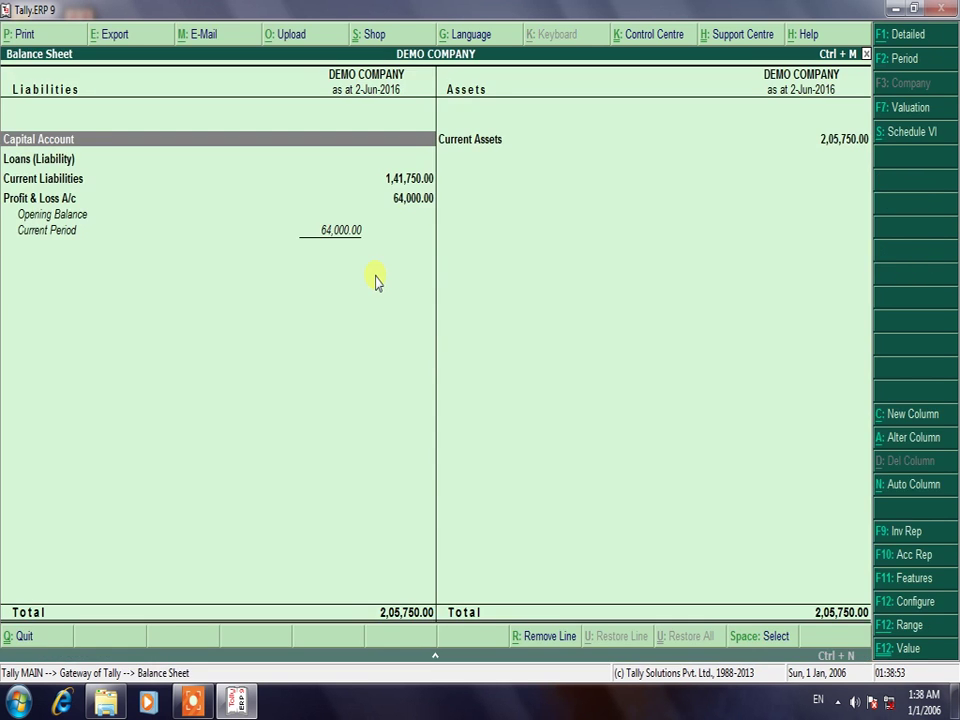
key("alt+F1")
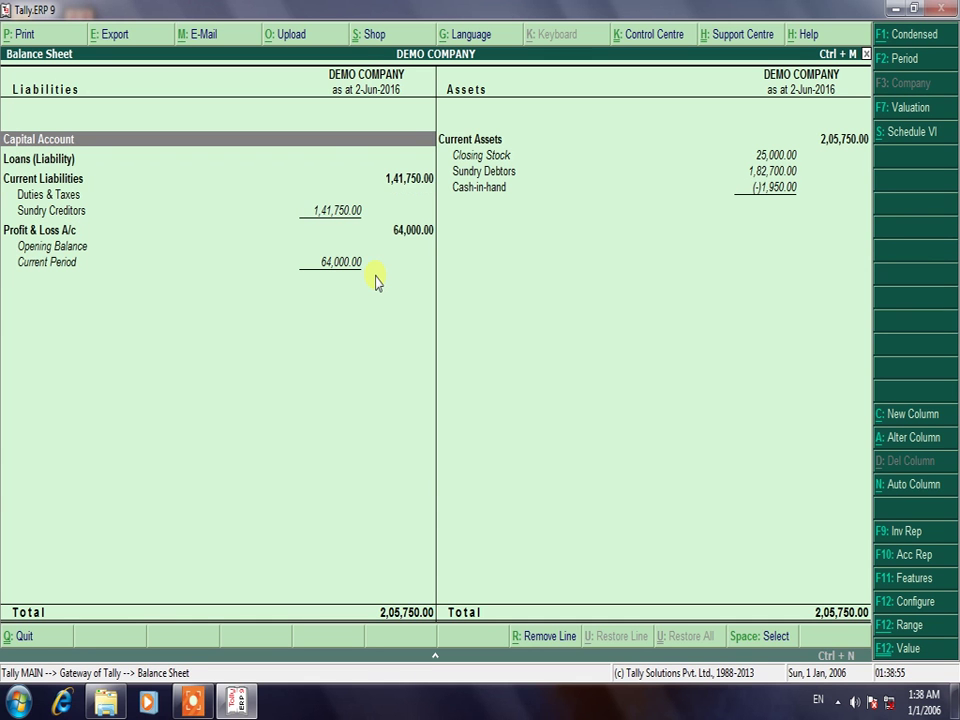
Step: Examine the Duties & Taxes group summary for outstanding VAT, and leave the reports
key("Down")
key("Down")
key("Down")
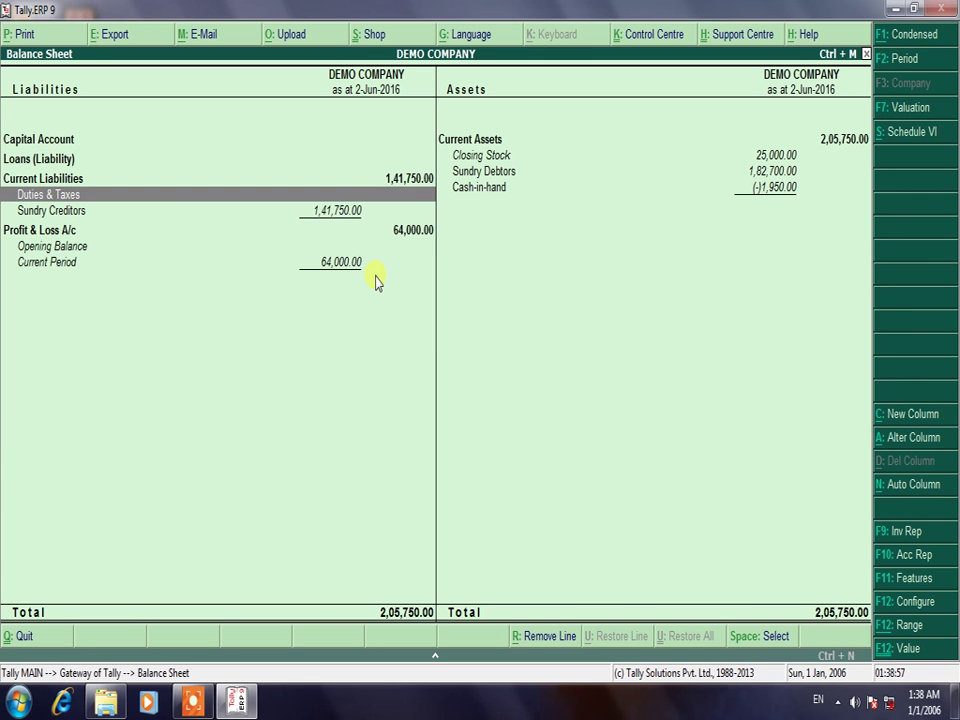
key("Return")
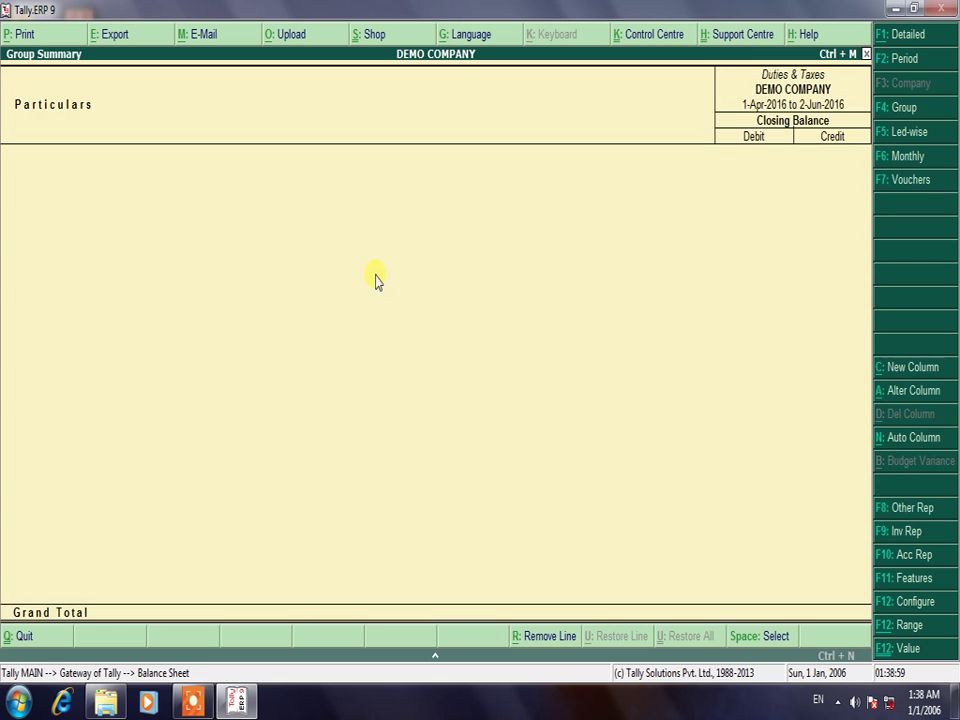
key("Escape")
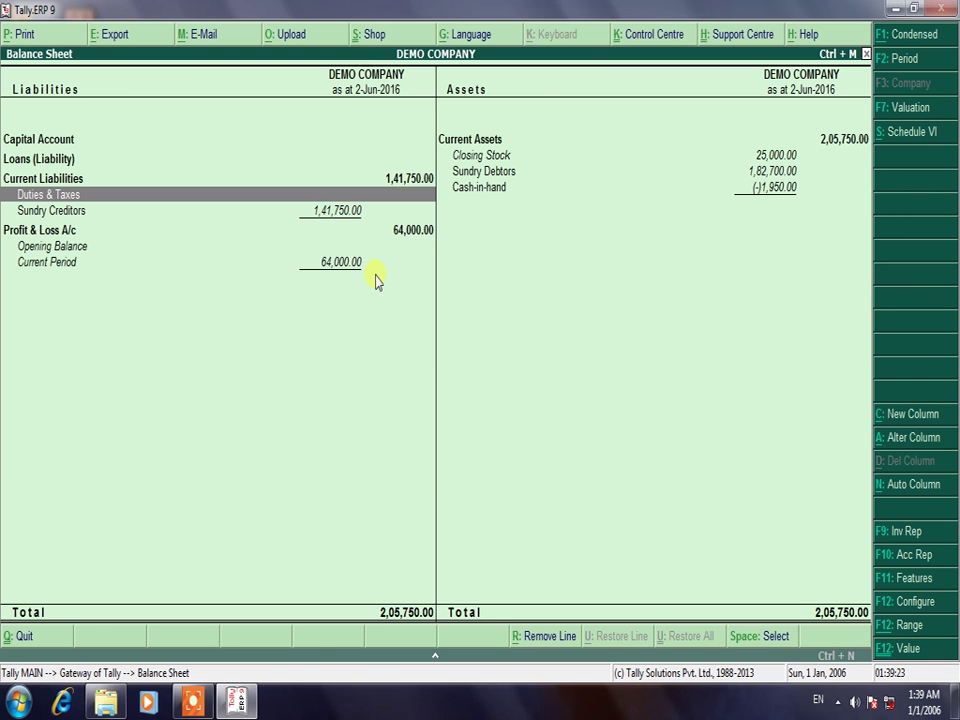
key("Escape")
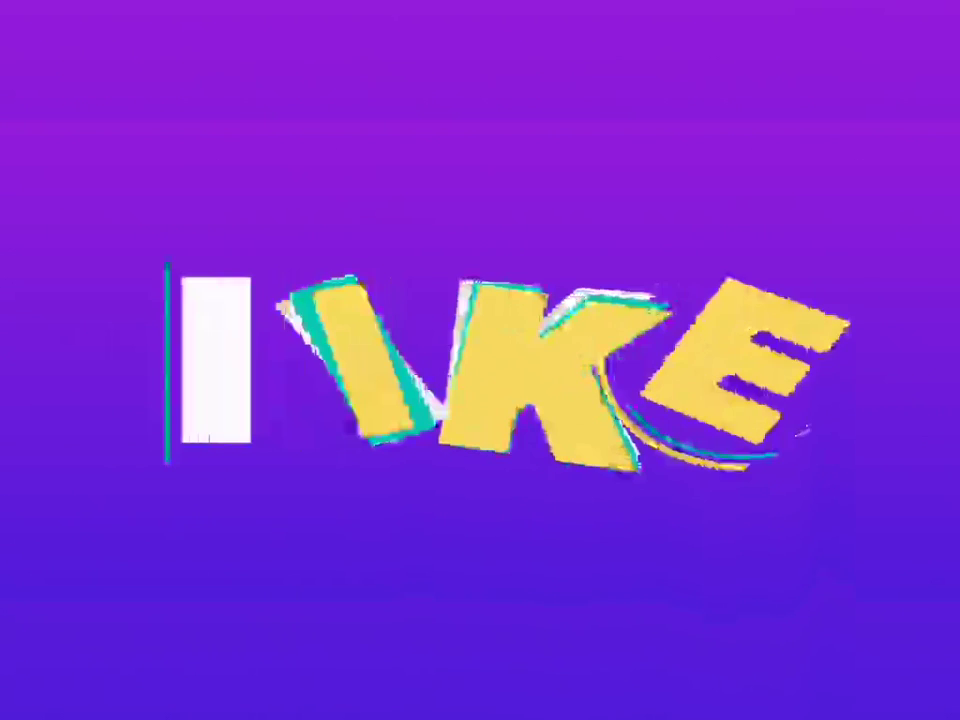